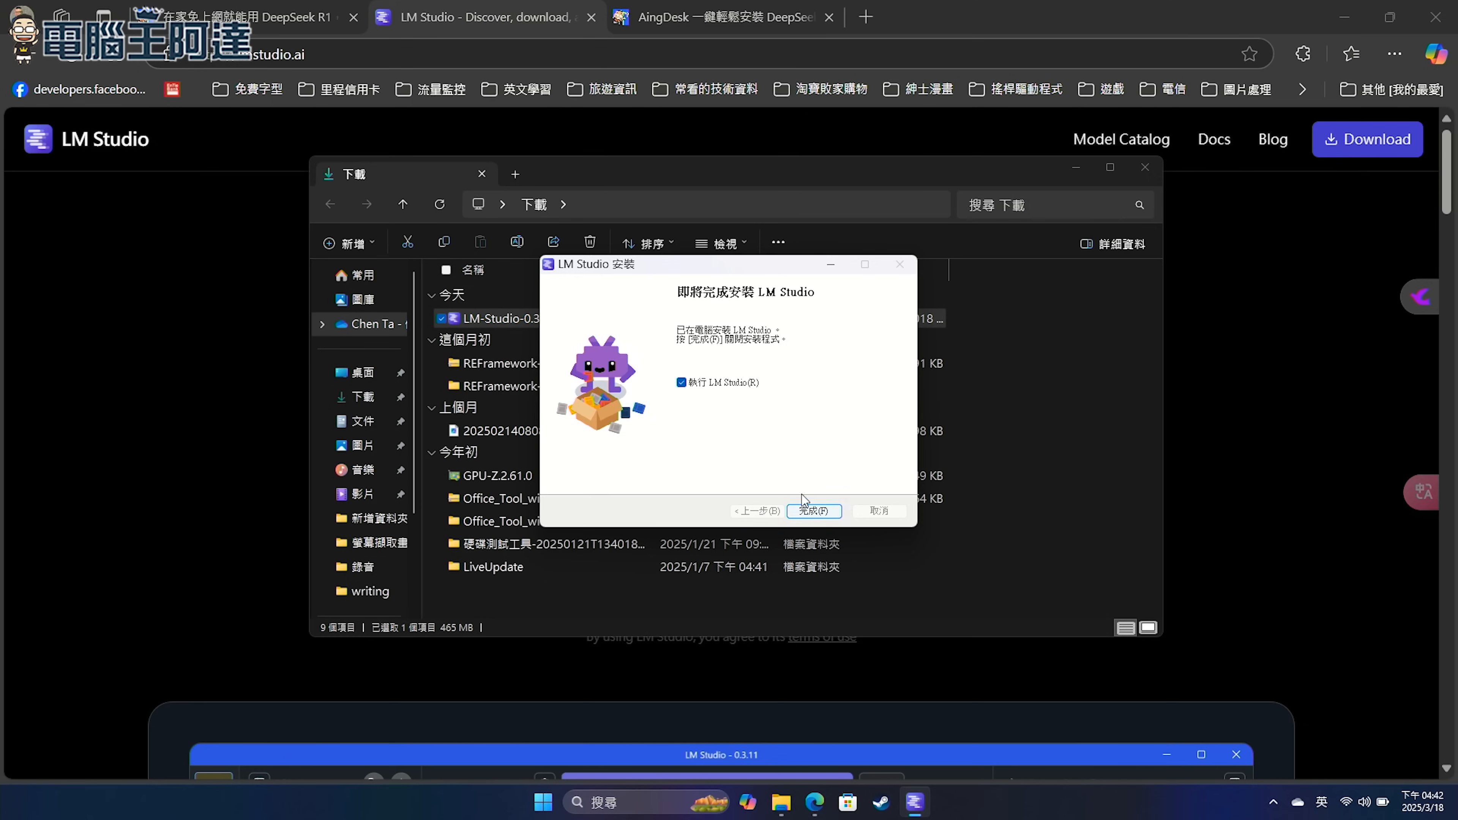
Finish the LM Studio installation with launch enabled and download DeepSeek R1 Distilled (Qwen 7B) as the first local model.
{"action": "left_click", "coordinate": [814, 511]}
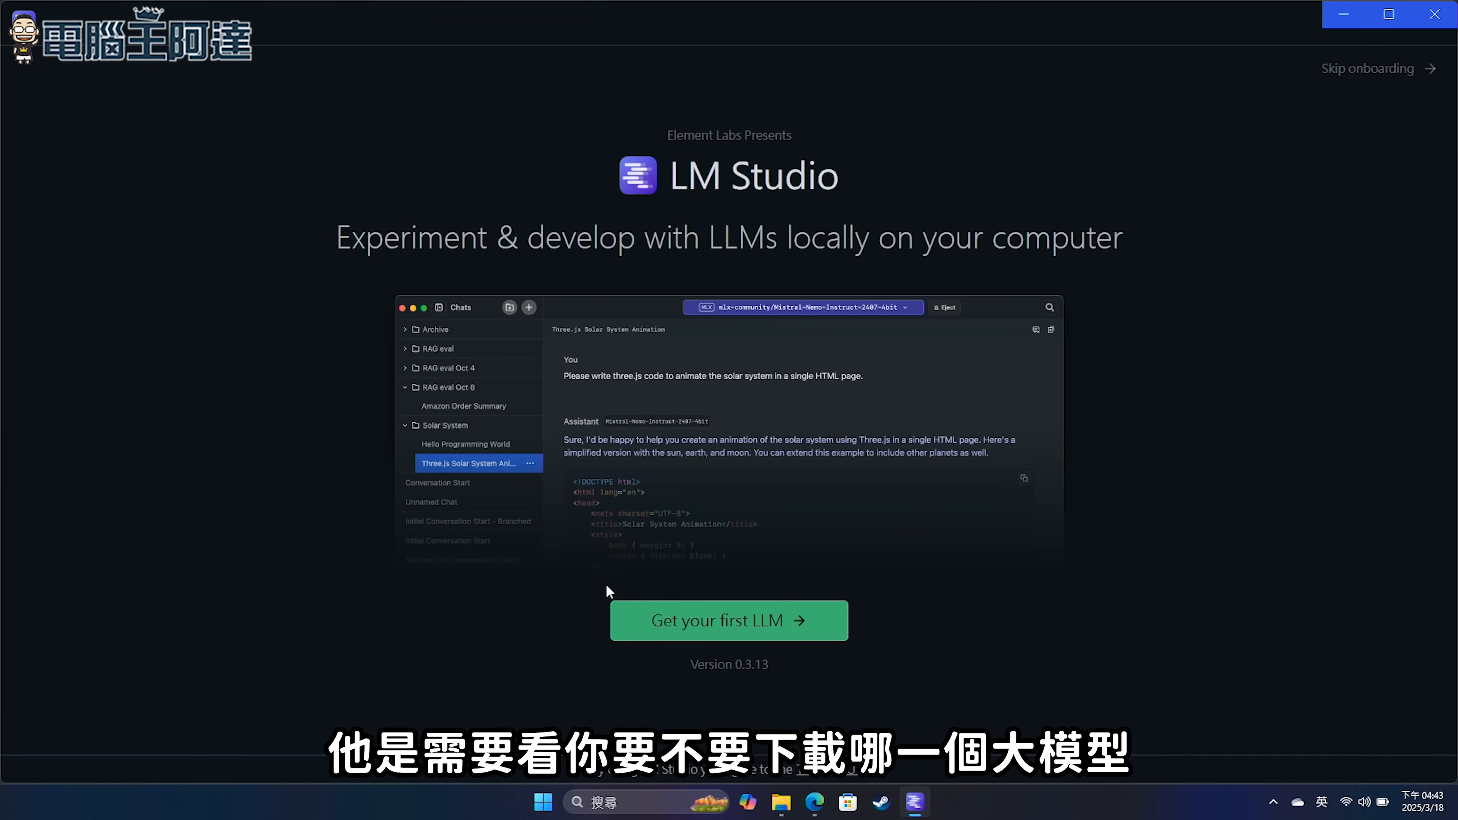
{"action": "left_click", "coordinate": [679, 629]}
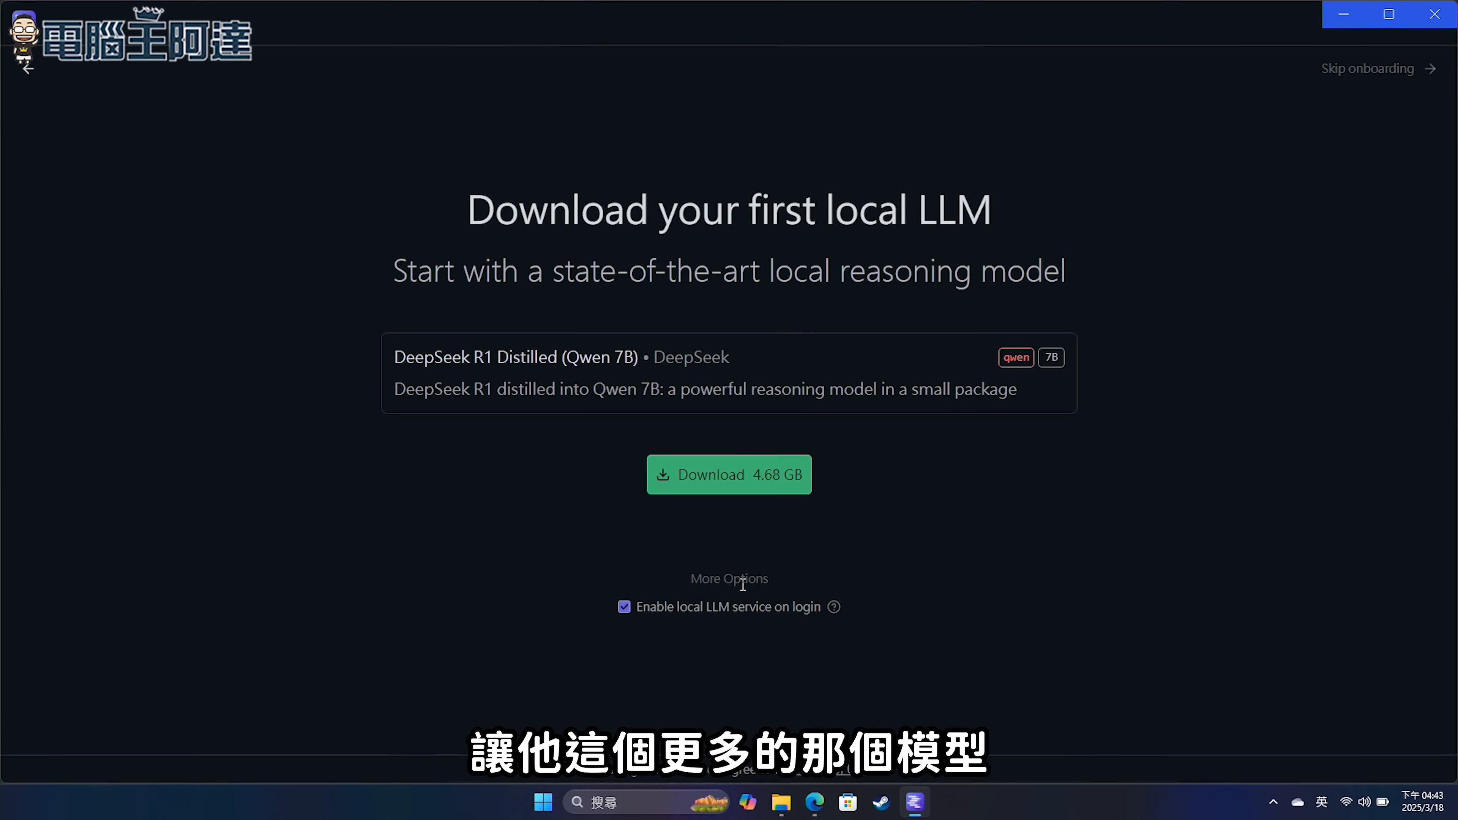
{"action": "left_click", "coordinate": [733, 494]}
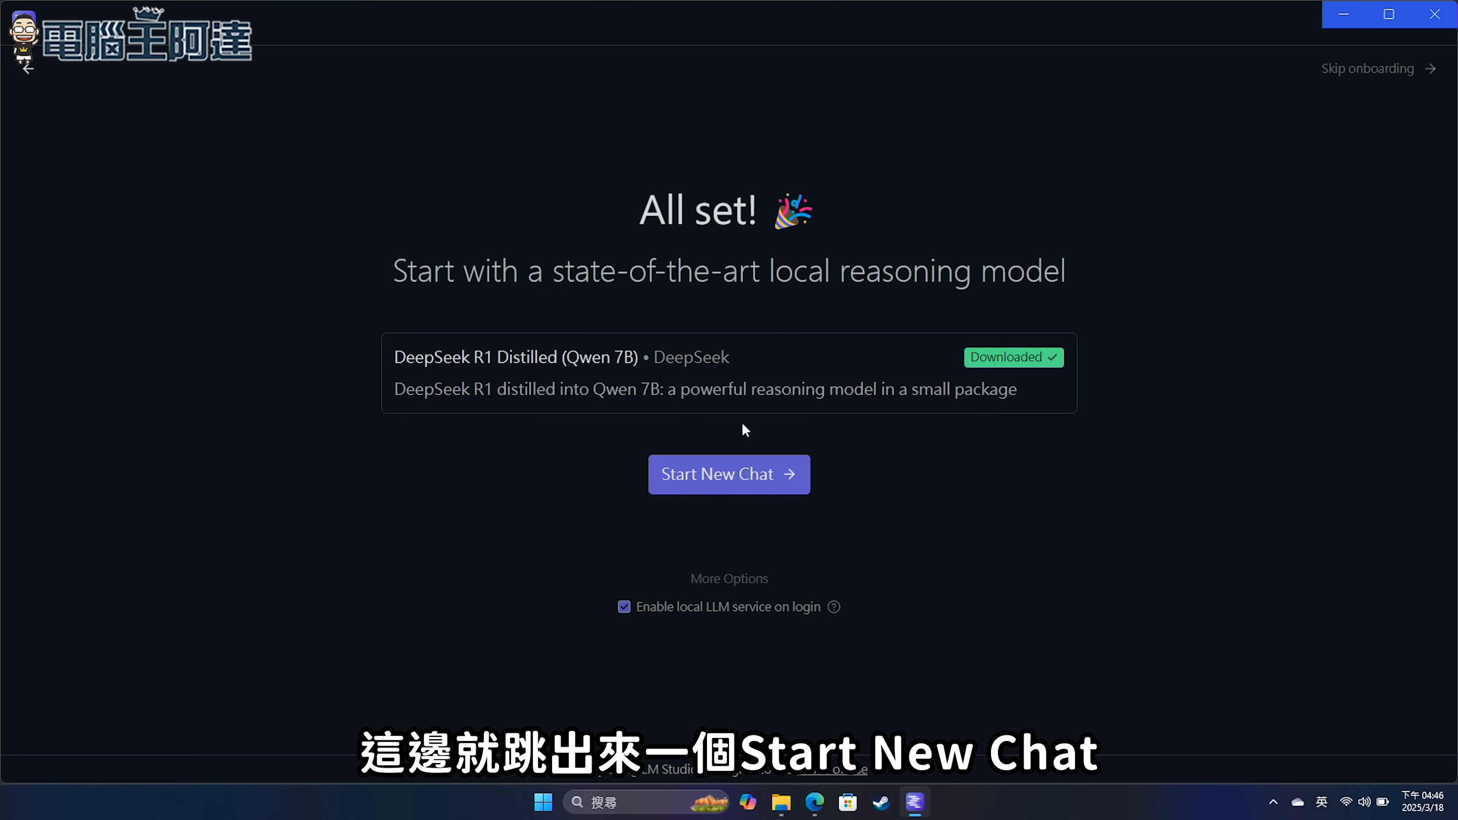
Start a new chat and check which downloaded models are available to load.
{"action": "left_click", "coordinate": [706, 481]}
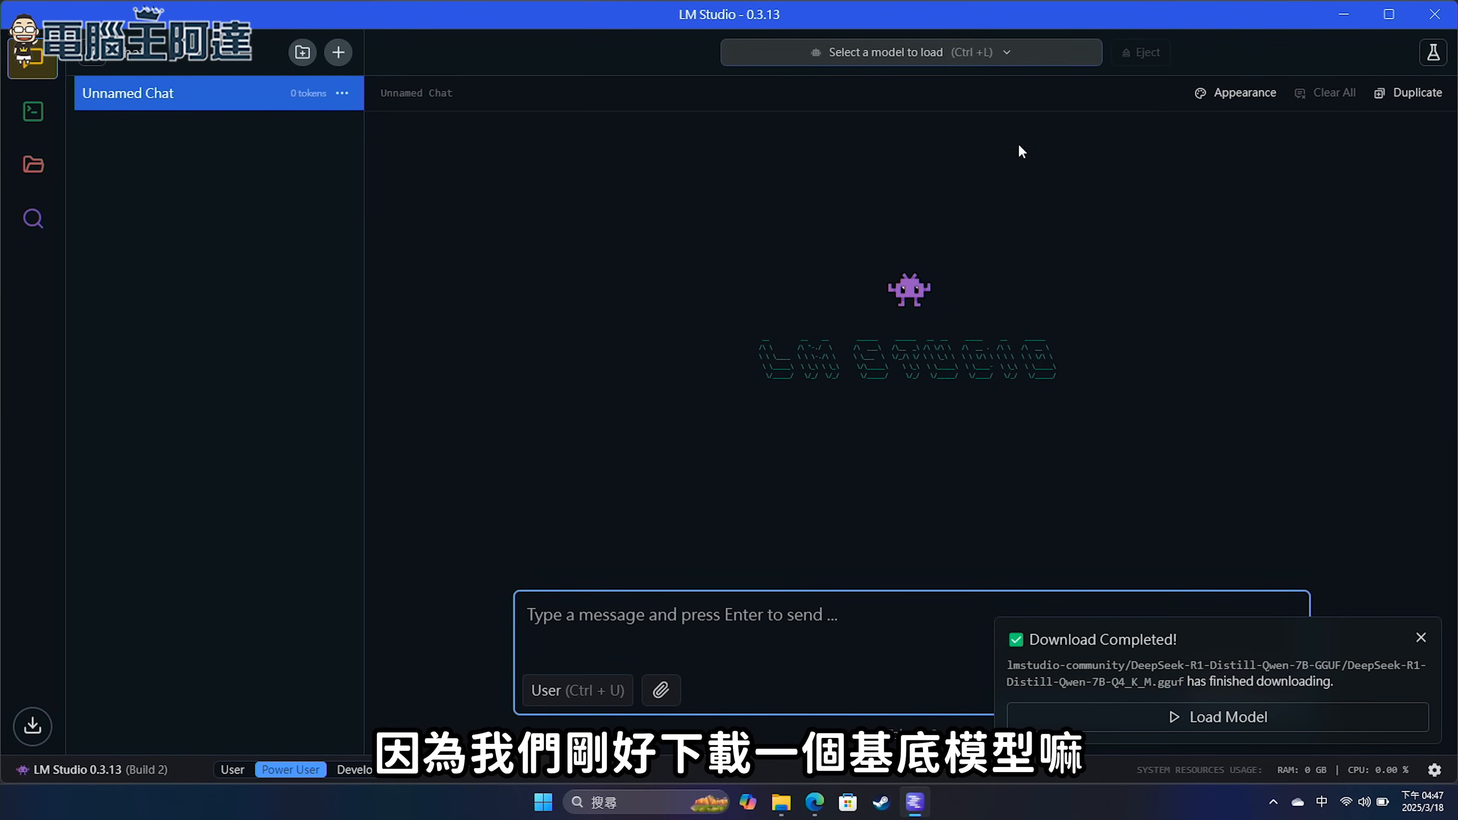
{"action": "left_click", "coordinate": [1010, 64]}
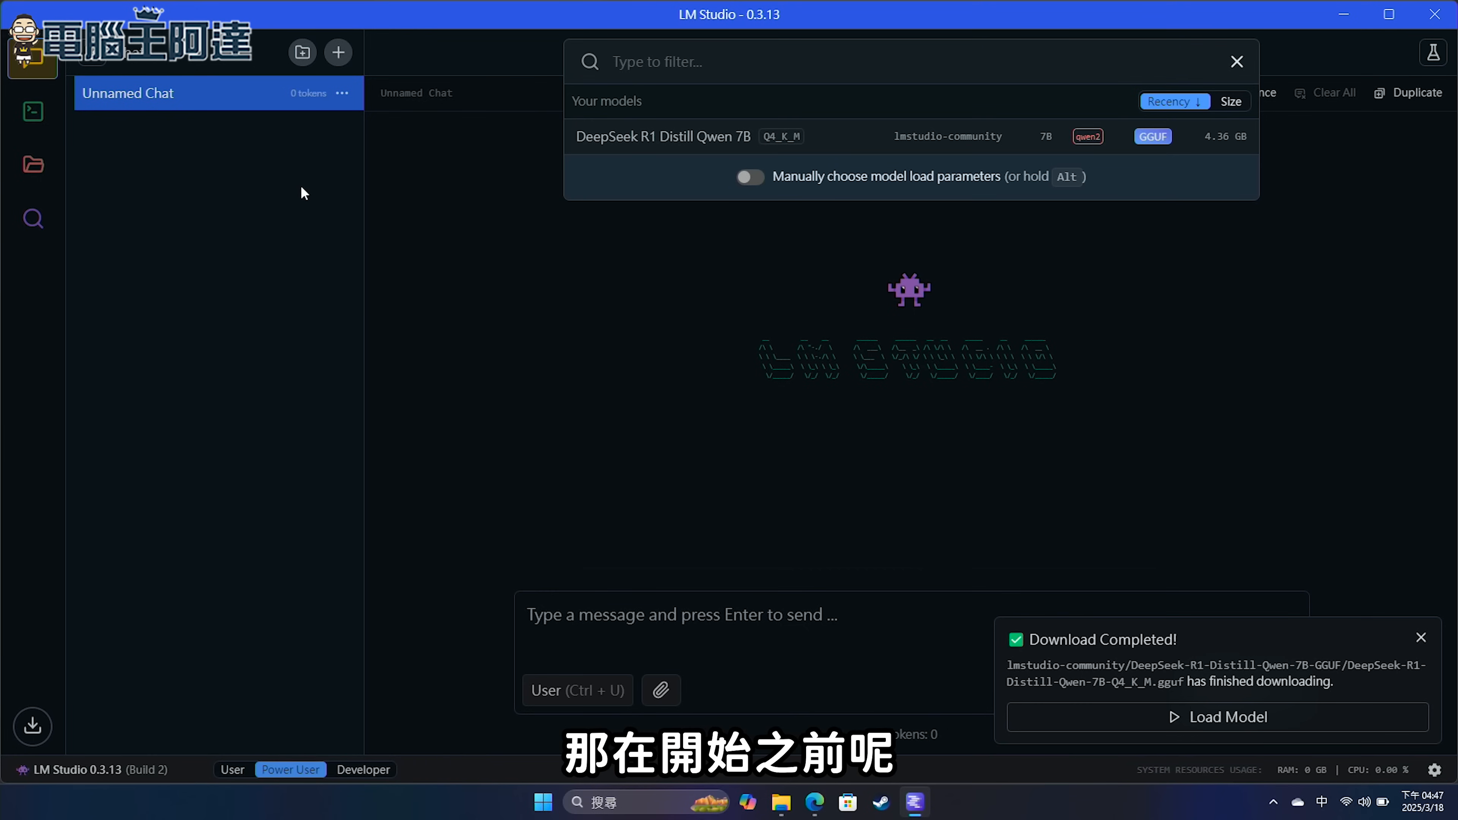
{"action": "left_click", "coordinate": [436, 214]}
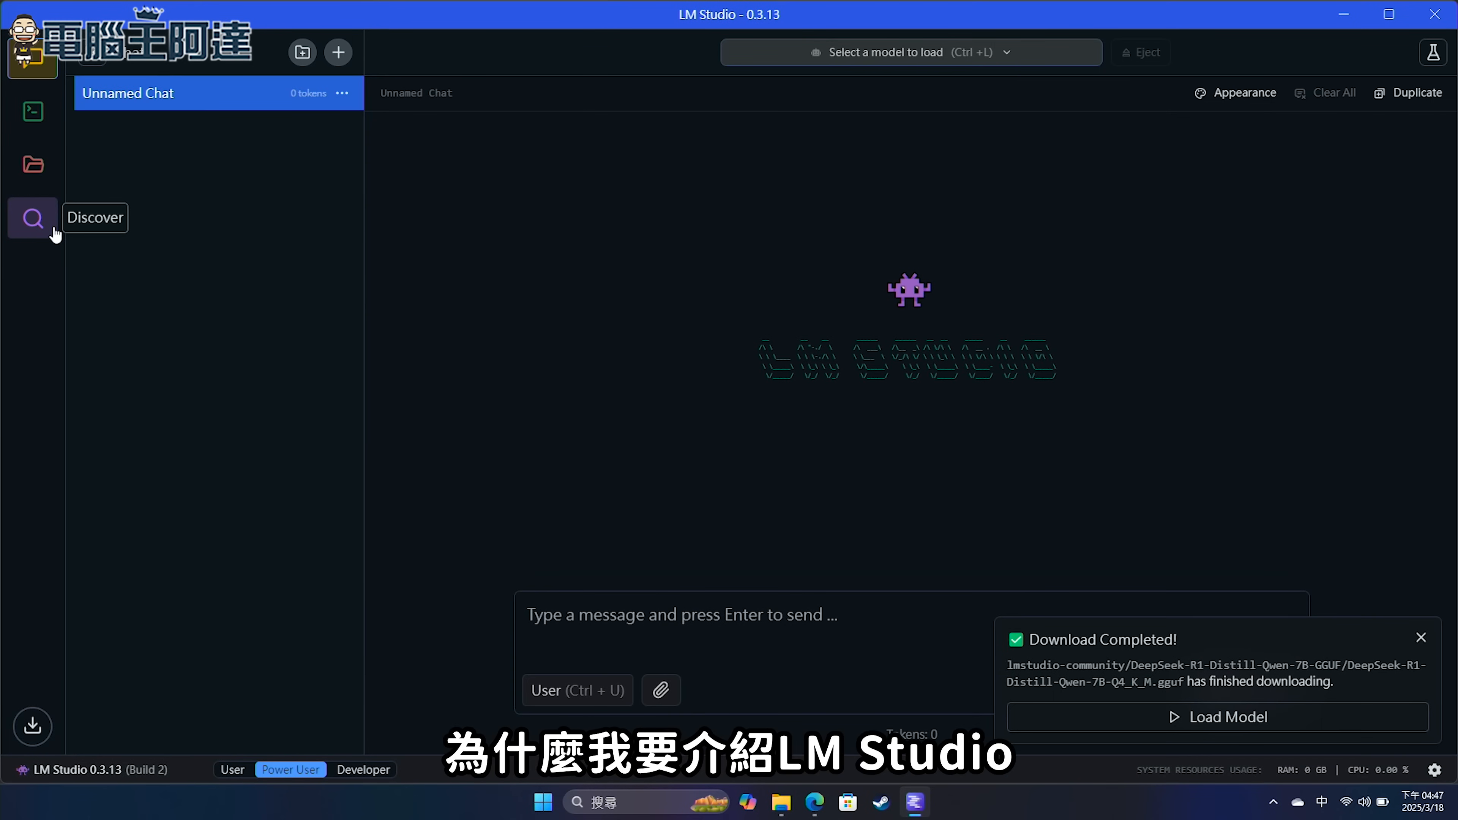
Open the model search and select Gemma 3 12B among the staff picks.
{"action": "left_click", "coordinate": [34, 221]}
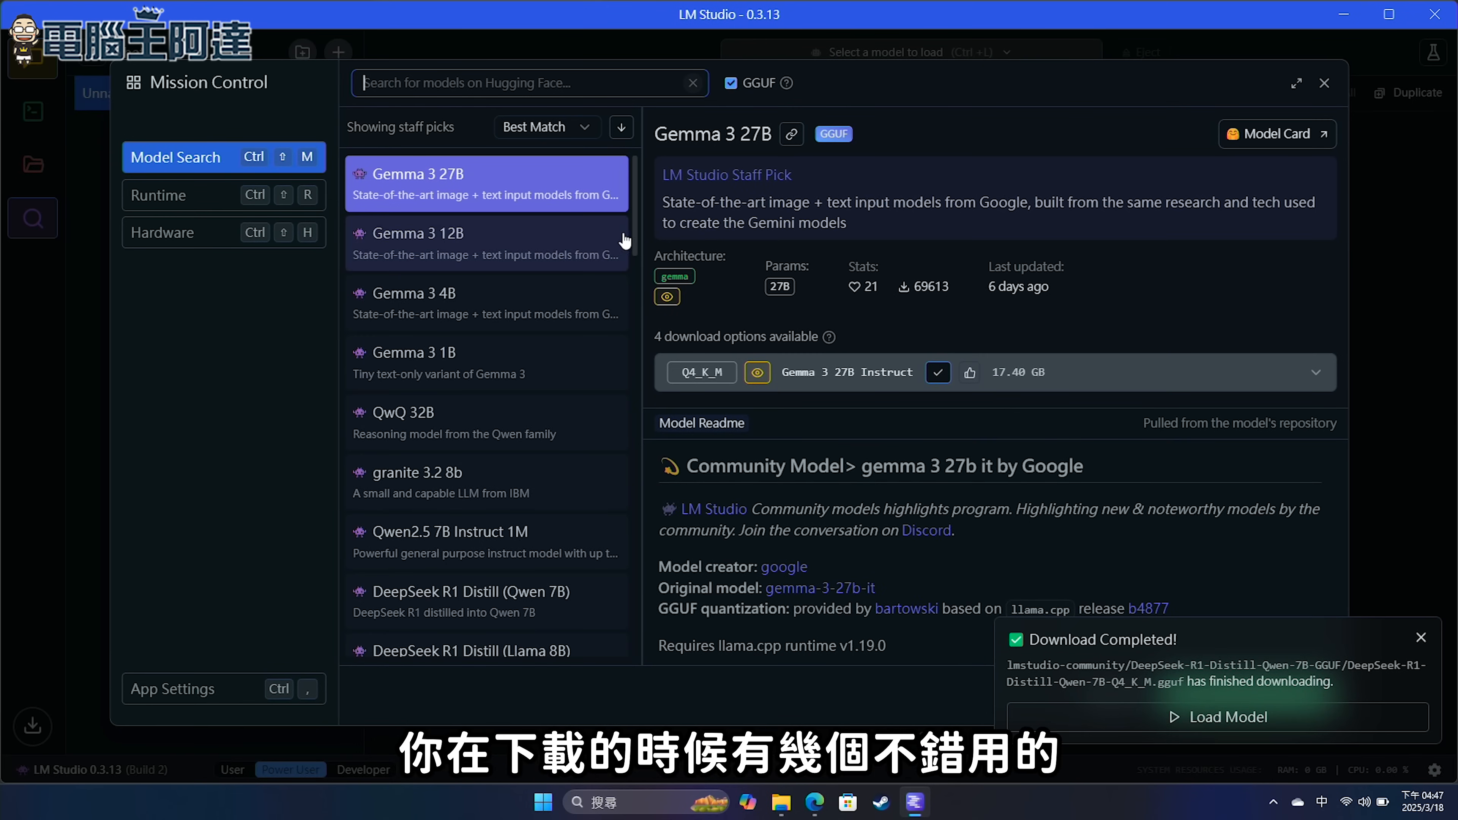
{"action": "scroll", "coordinate": [631, 233], "scroll_direction": "down", "scroll_amount": 3}
{"action": "scroll", "coordinate": [635, 228], "scroll_direction": "up", "scroll_amount": 3}
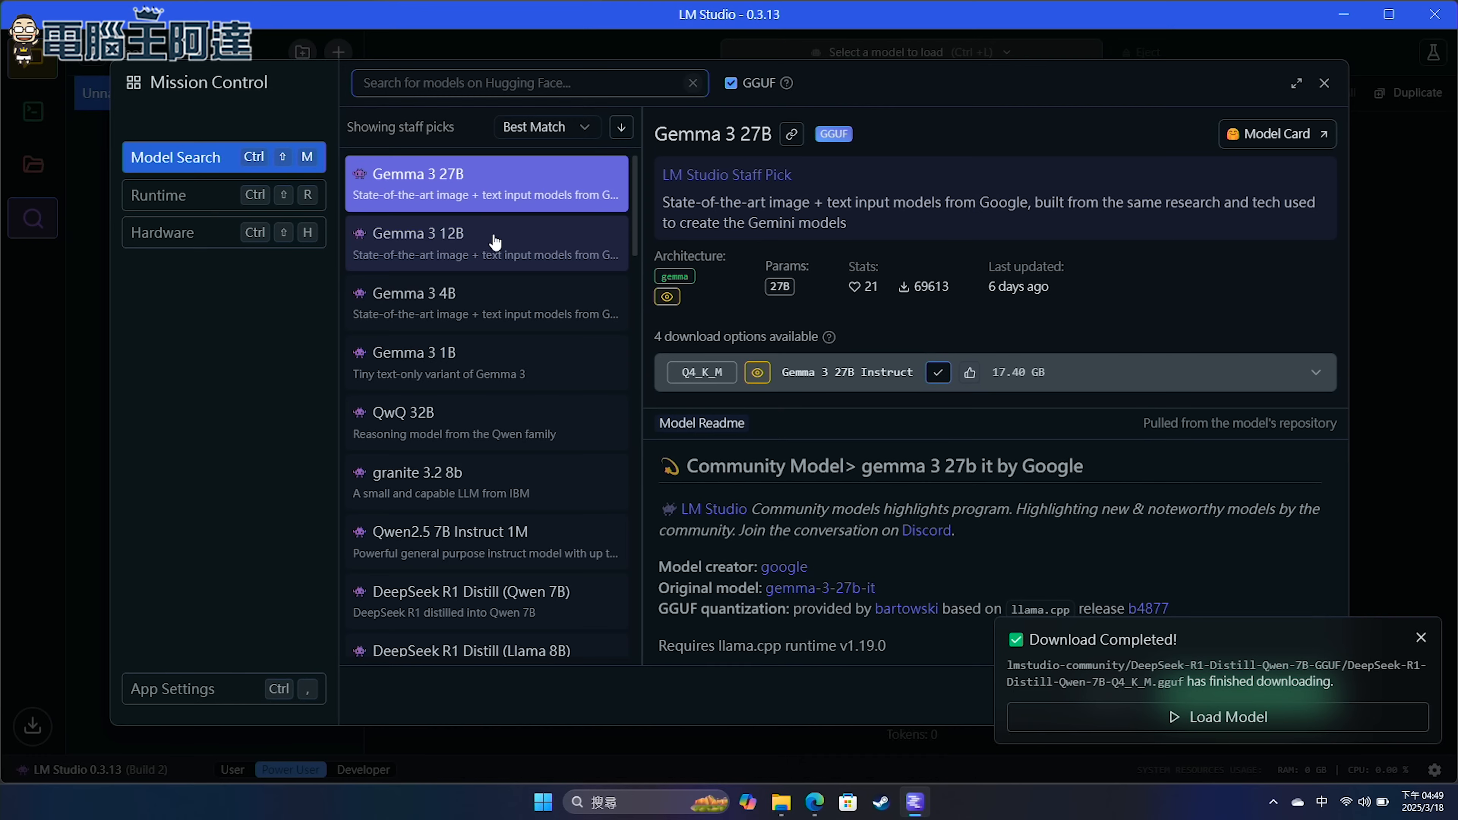
{"action": "left_click", "coordinate": [459, 244]}
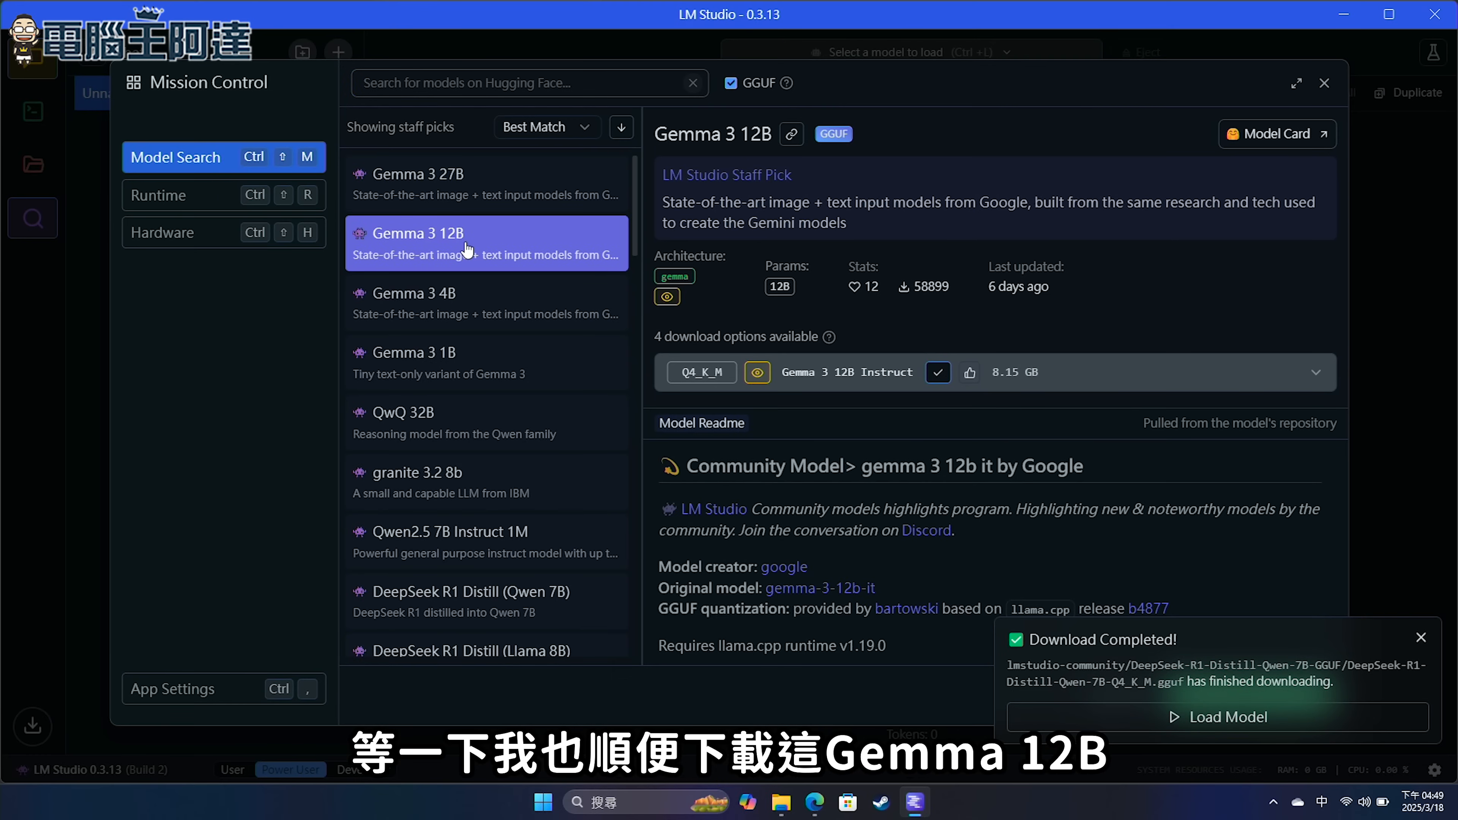
Review the other staff-picked models, including the DeepSeek R1 distilled versions, and return to Gemma 3 12B.
{"action": "scroll", "coordinate": [563, 378], "scroll_direction": "down", "scroll_amount": 2}
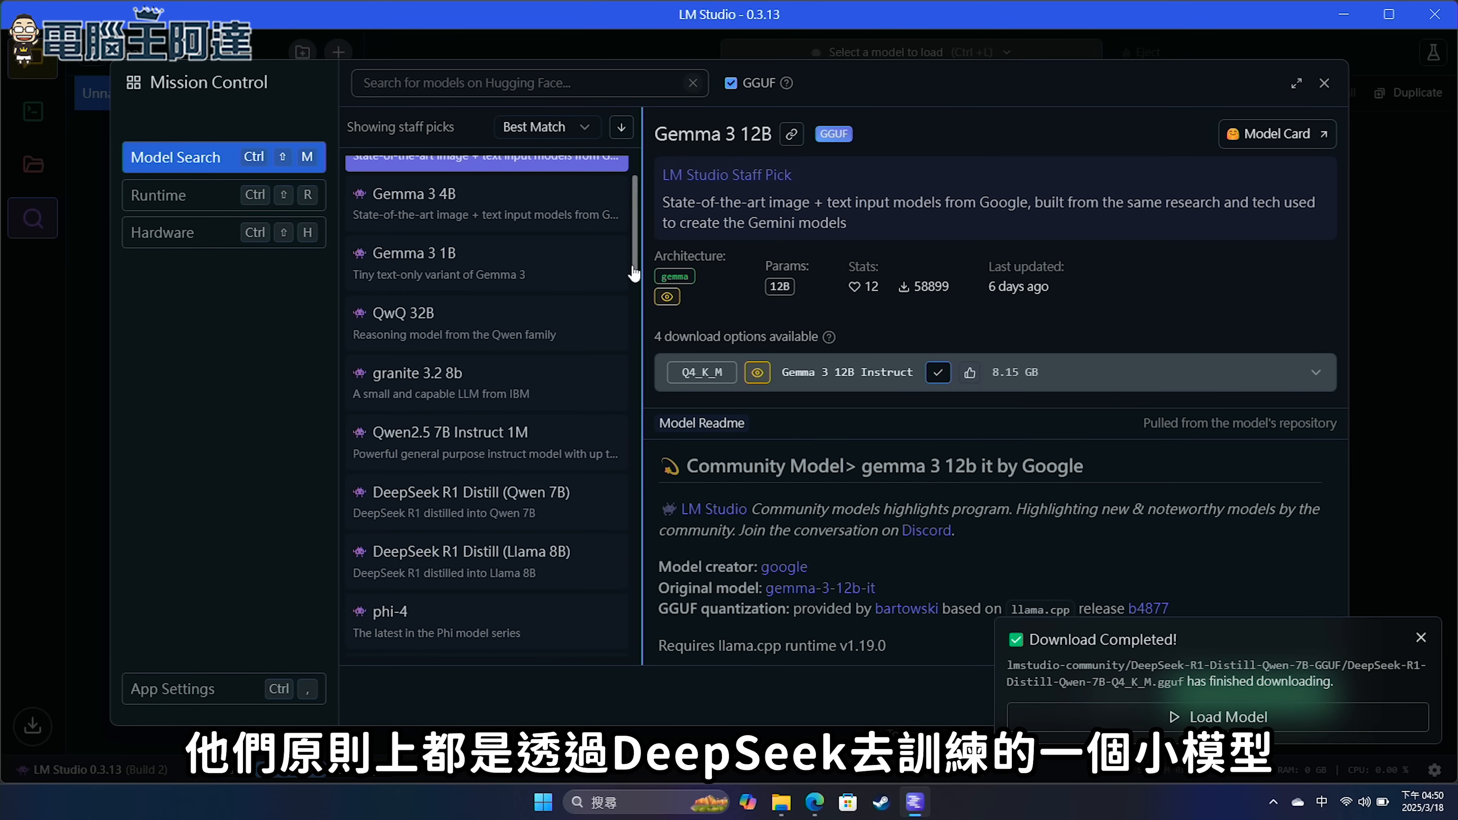
{"action": "mouse_move", "coordinate": [634, 273]}
{"action": "left_mouse_down"}
{"action": "mouse_move", "coordinate": [639, 313]}
{"action": "mouse_move", "coordinate": [636, 301]}
{"action": "left_mouse_up"}
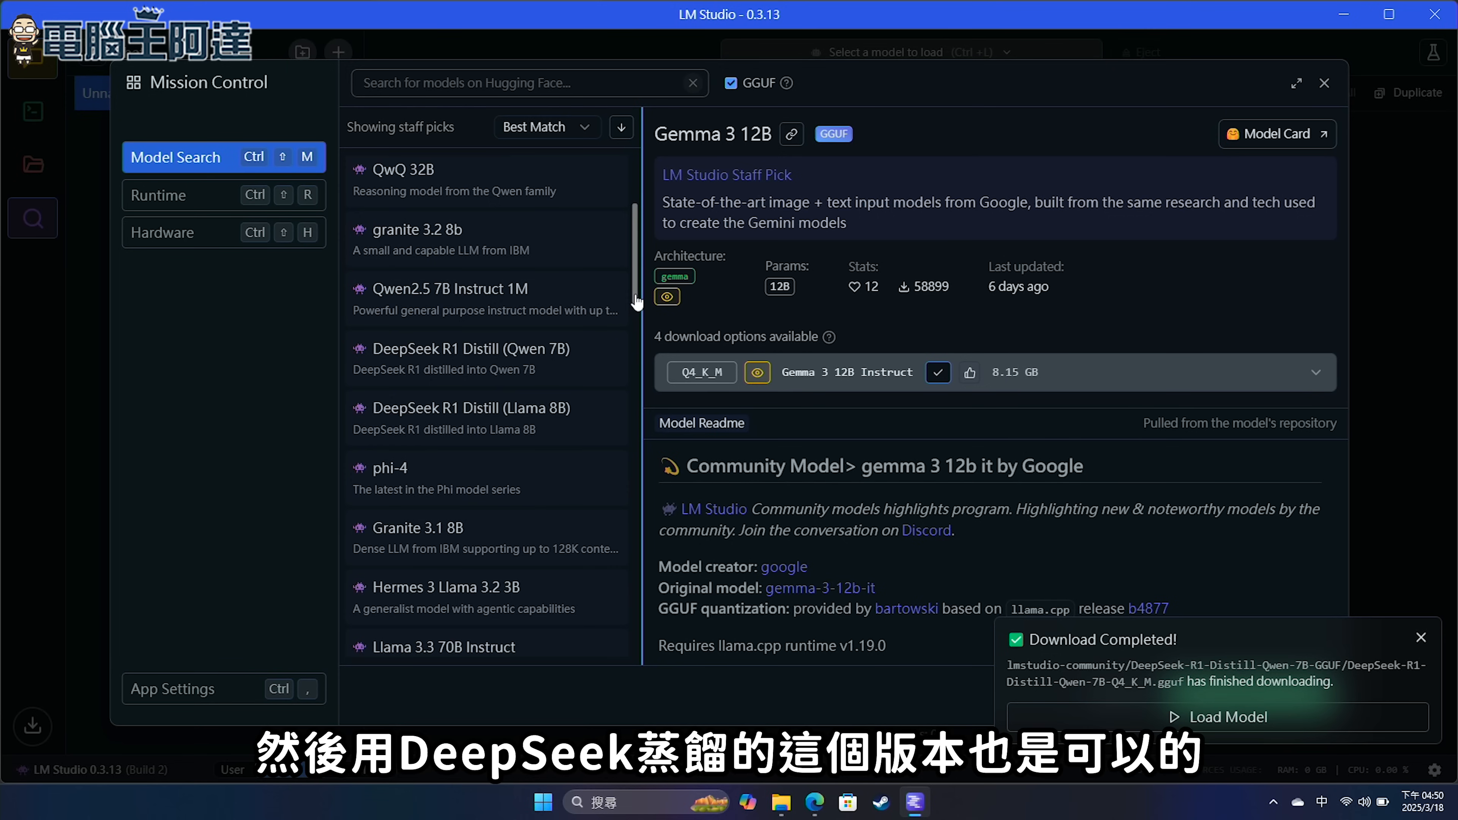
{"action": "left_click_drag", "start_coordinate": [637, 300], "coordinate": [640, 319]}
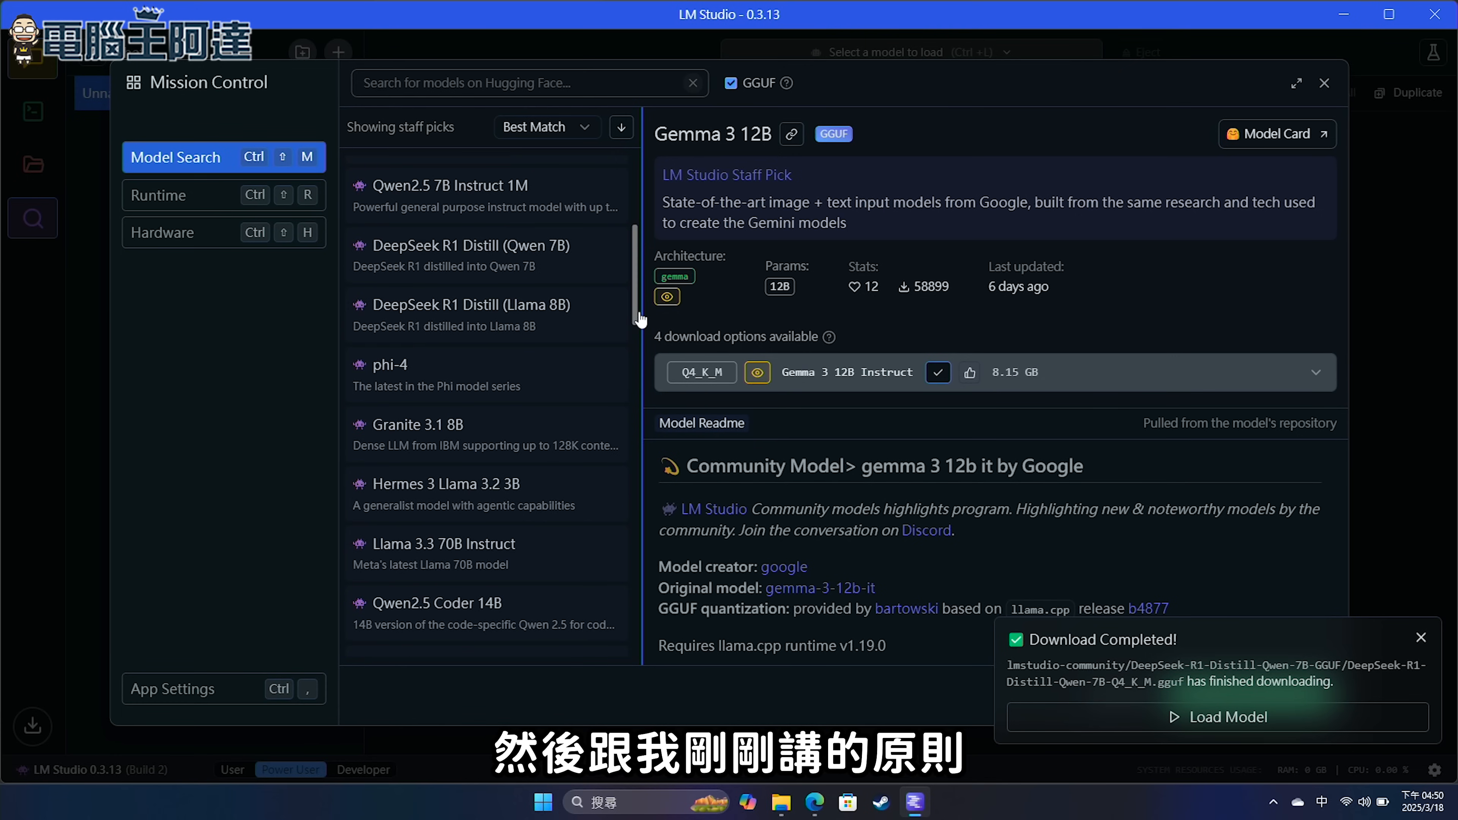
{"action": "left_click_drag", "start_coordinate": [640, 320], "coordinate": [654, 292]}
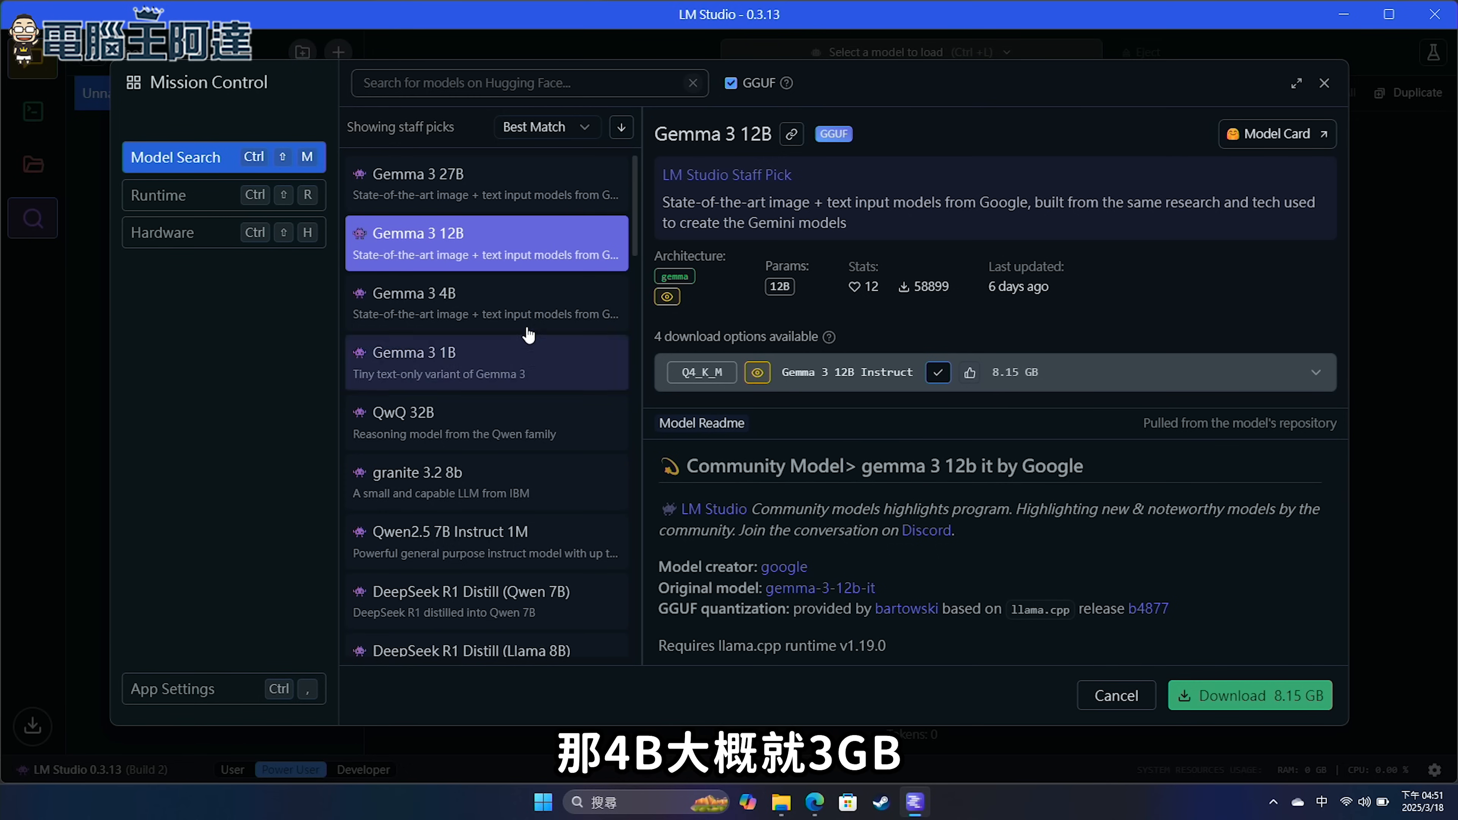
{"action": "left_click", "coordinate": [487, 244]}
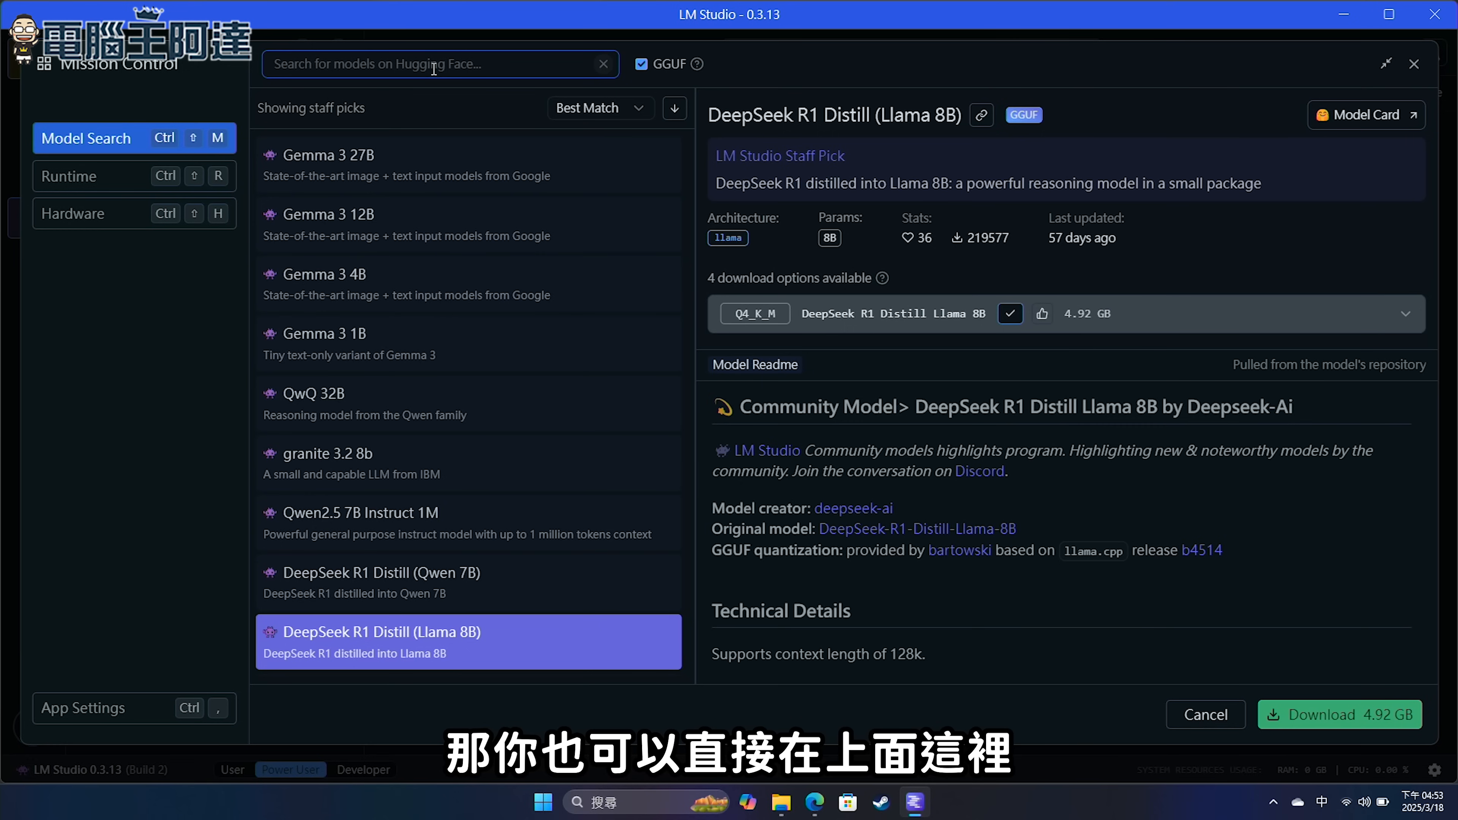
Search the models for DeepSeek, browse the results in a widened list and open the DeepSeek-R1-GGUF entry.
{"action": "type", "text": "d"}
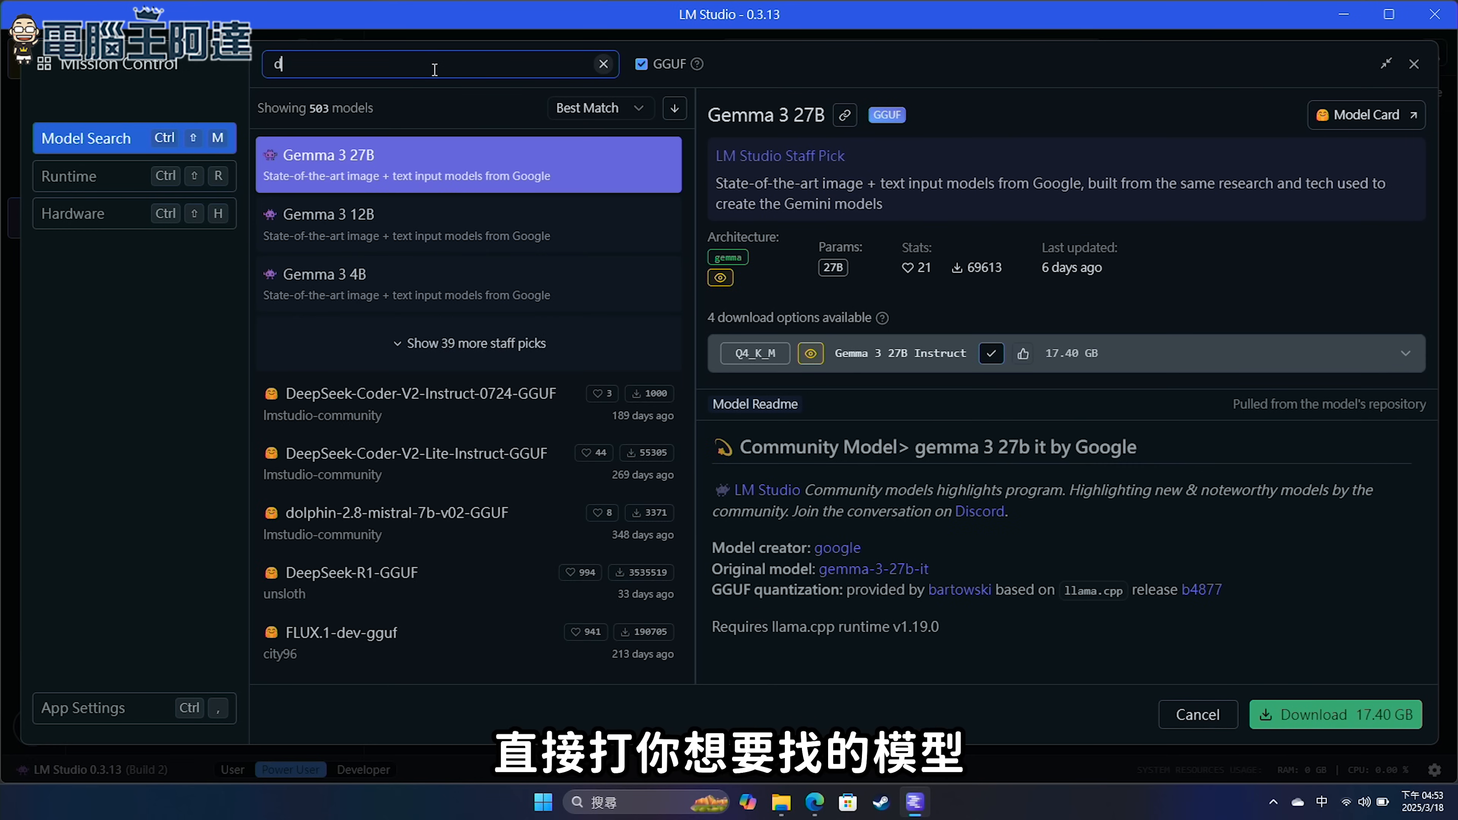
{"action": "type", "text": "EEP"}
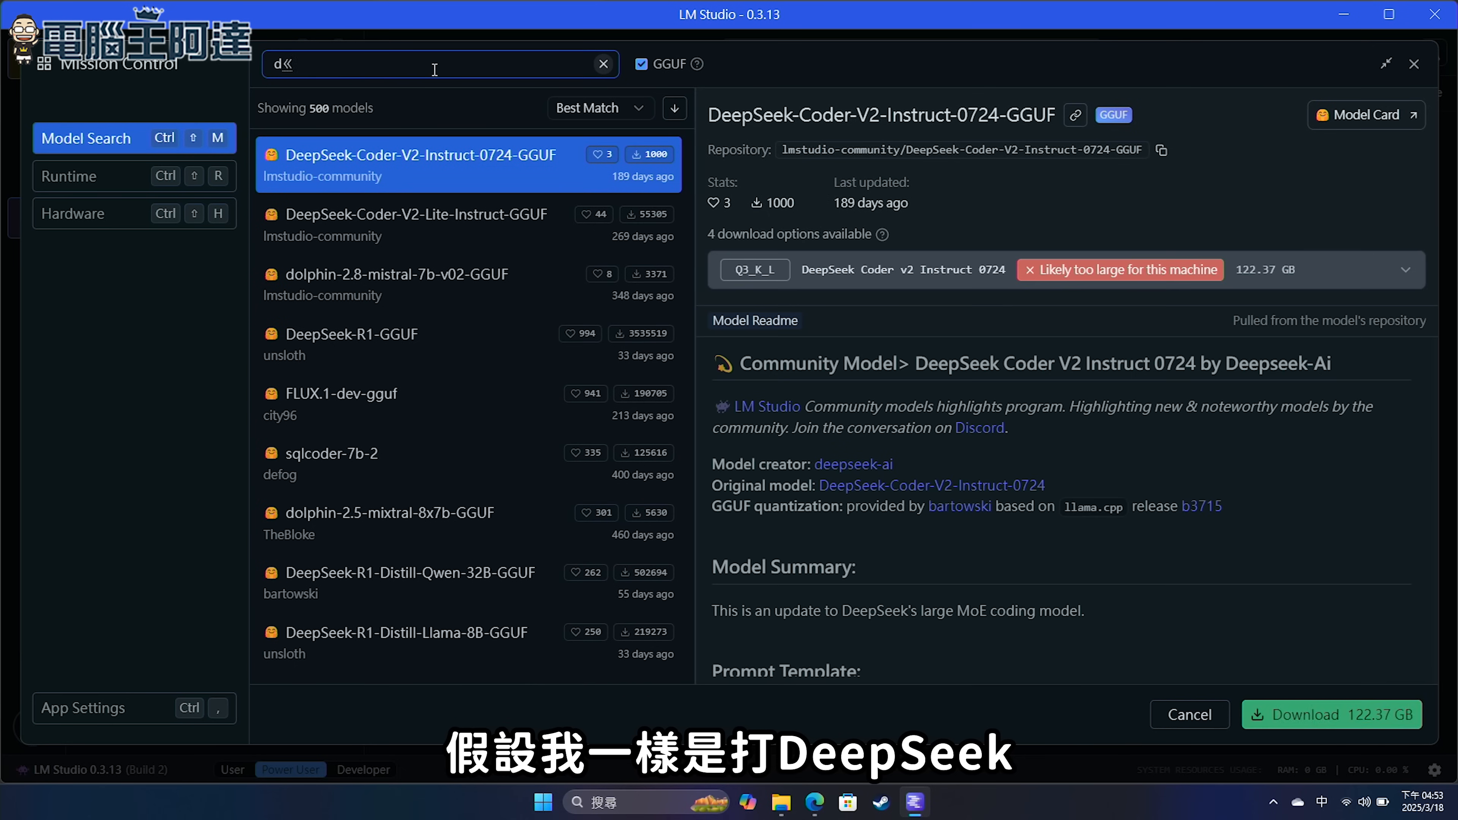
{"action": "type", "text": "SEEK"}
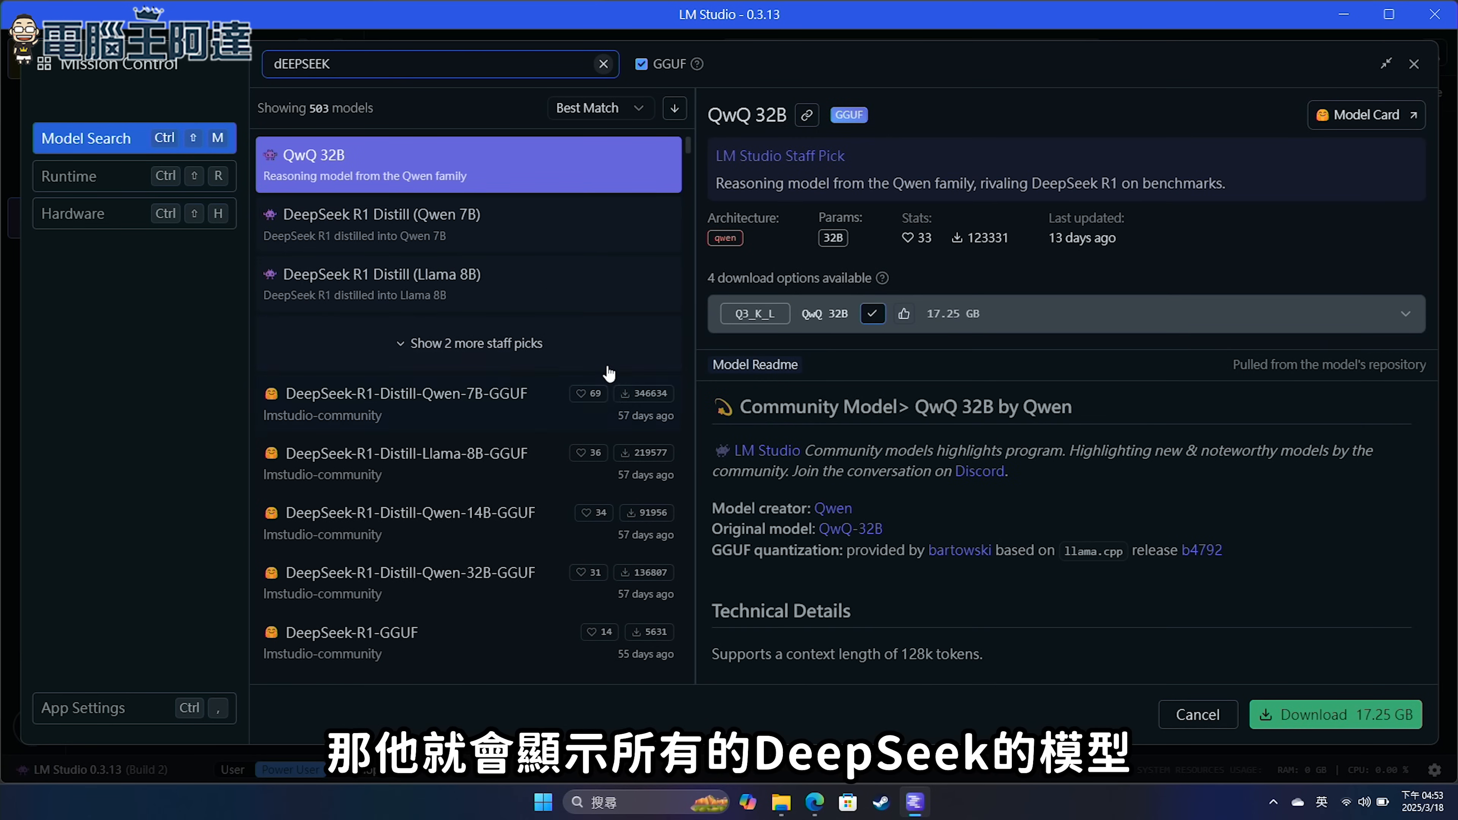
{"action": "left_click_drag", "start_coordinate": [695, 158], "coordinate": [730, 158]}
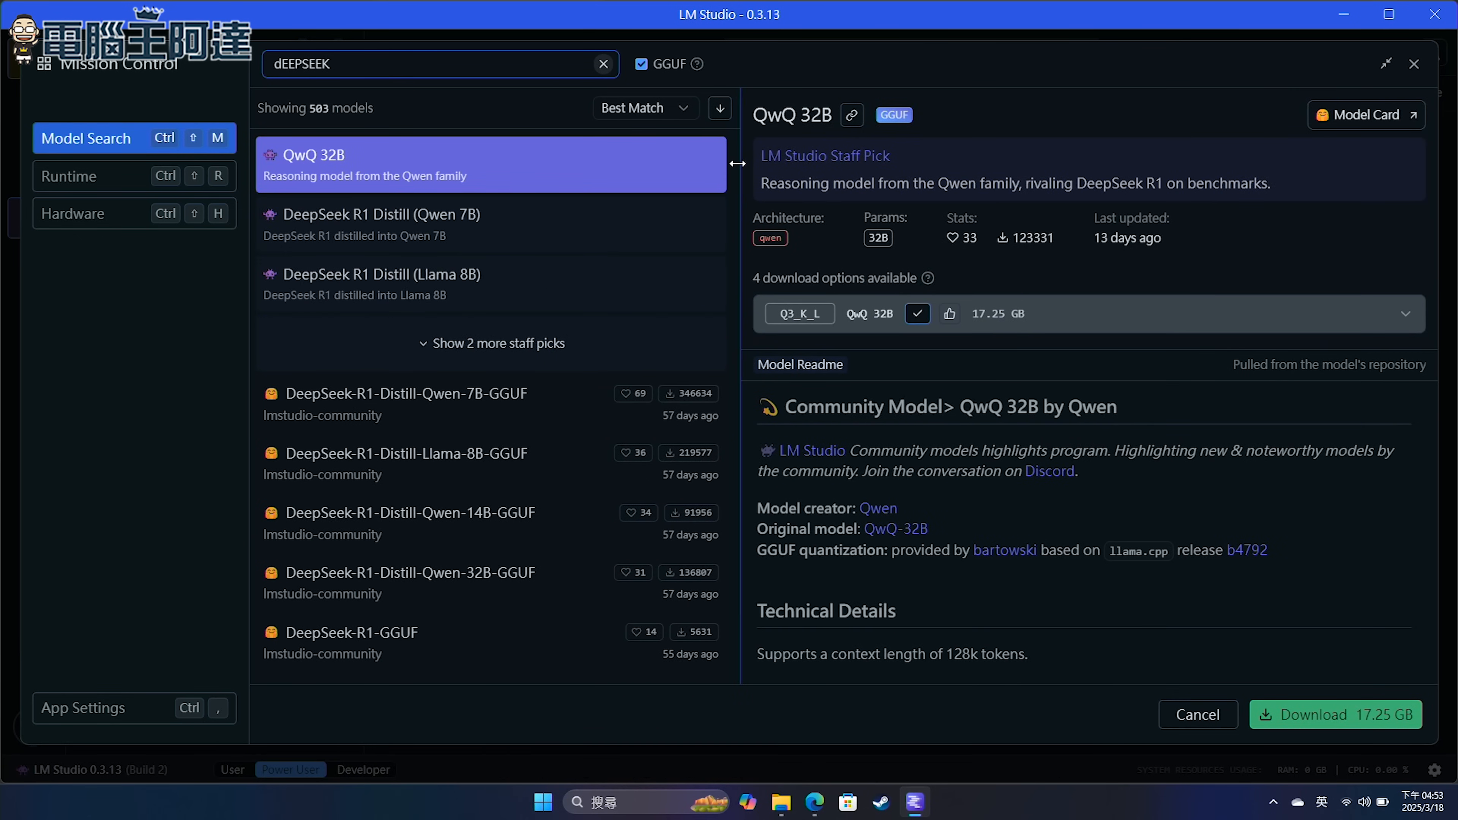
{"action": "scroll", "coordinate": [557, 449], "scroll_direction": "down", "scroll_amount": 7}
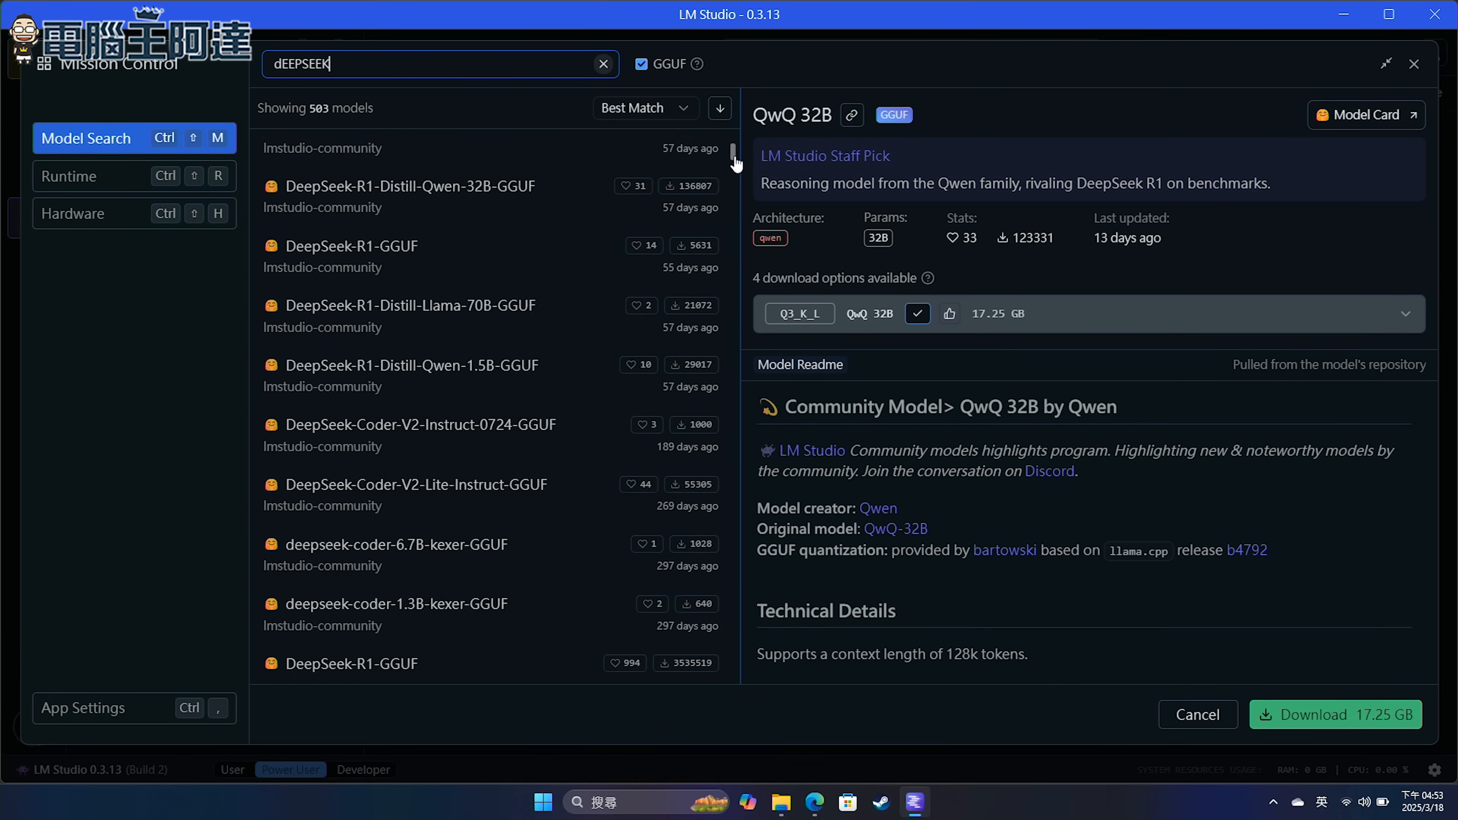
{"action": "scroll", "coordinate": [558, 450], "scroll_direction": "up", "scroll_amount": 5}
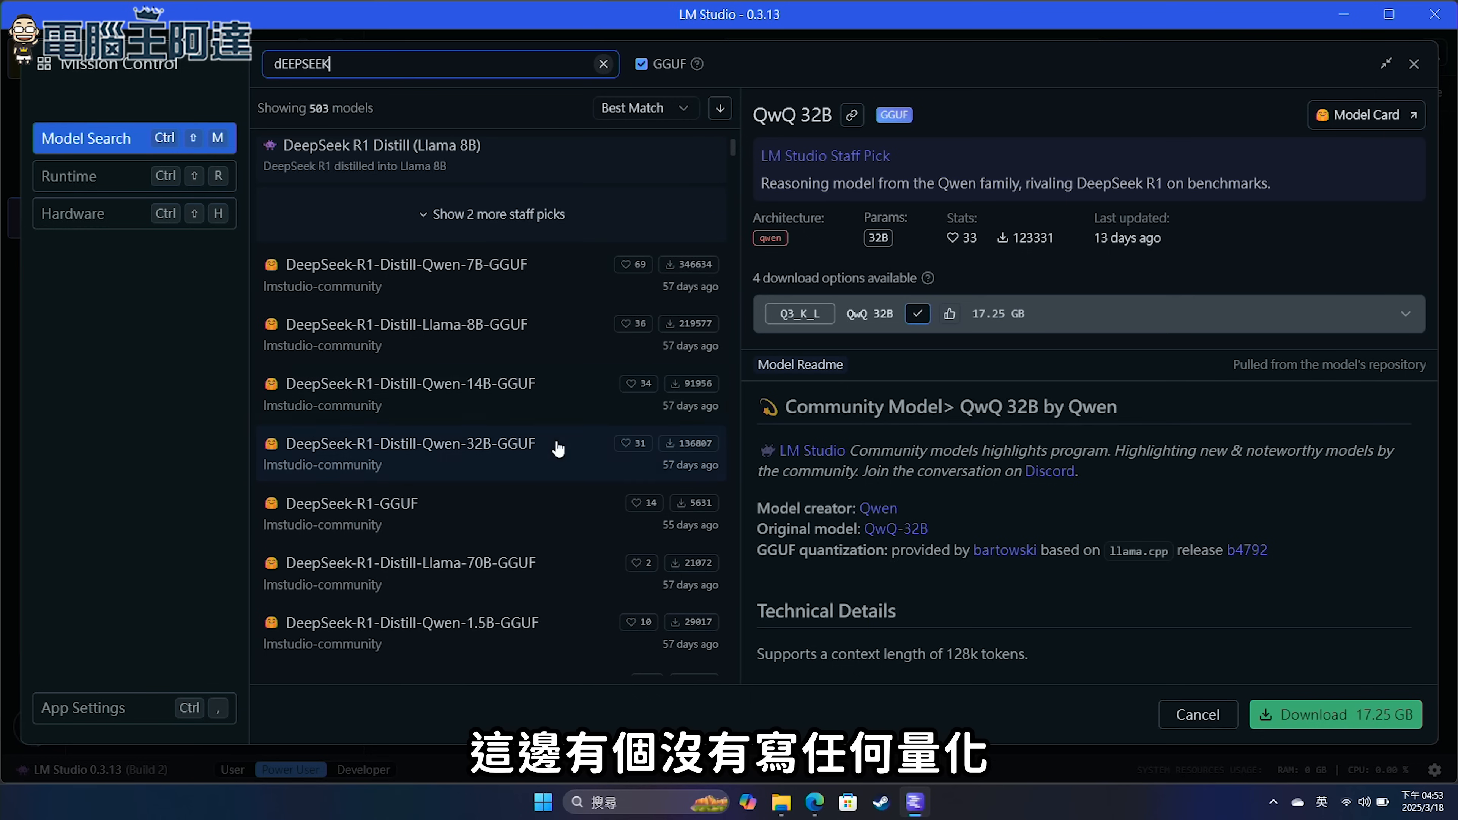
{"action": "left_click", "coordinate": [431, 513]}
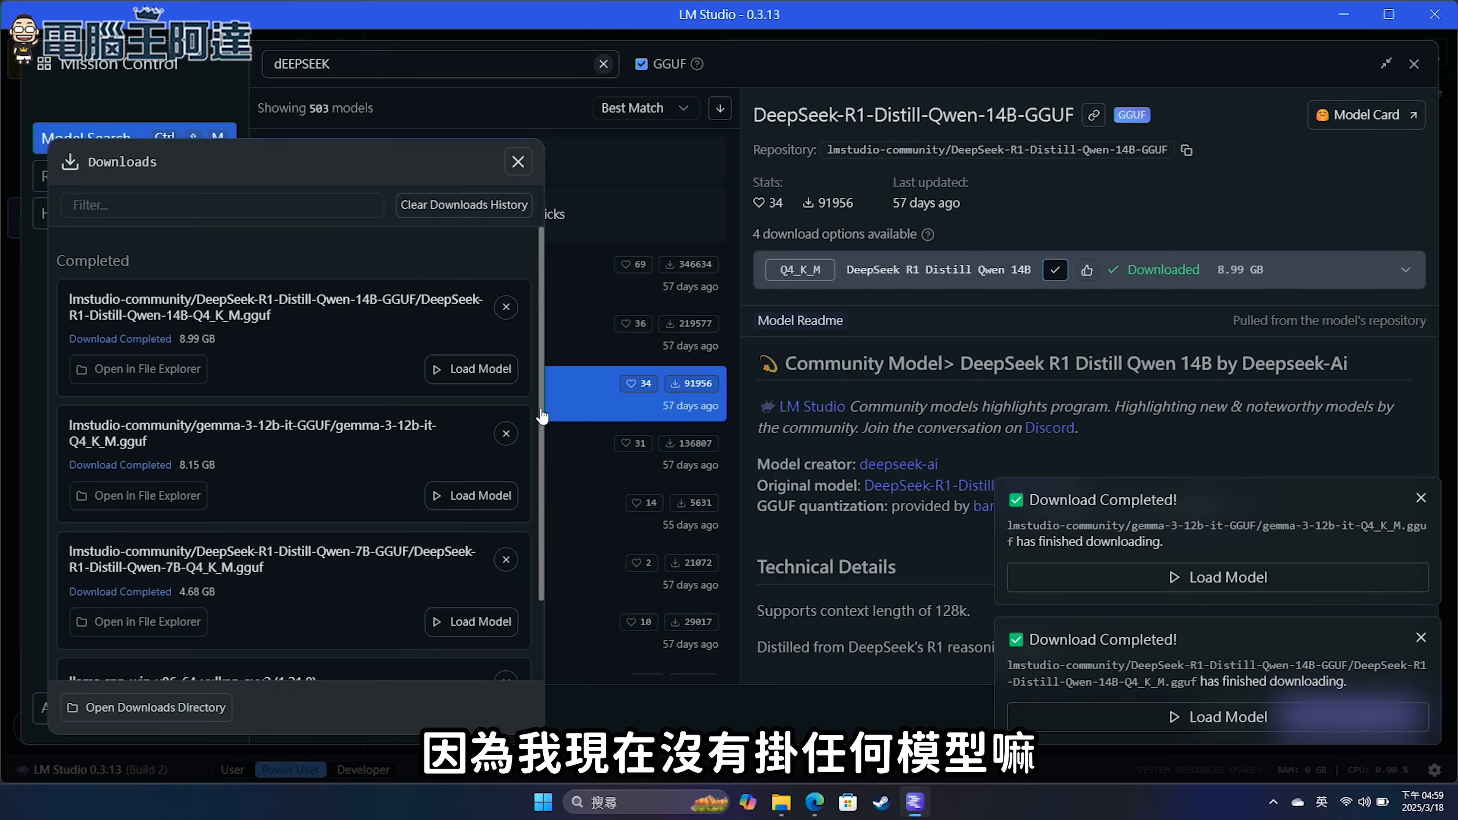
Close the downloads list and the model search, and load DeepSeek R1 Distill Qwen 7B for the chat.
{"action": "mouse_move", "coordinate": [542, 410]}
{"action": "left_mouse_down"}
{"action": "mouse_move", "coordinate": [546, 509]}
{"action": "mouse_move", "coordinate": [544, 419]}
{"action": "left_mouse_up"}
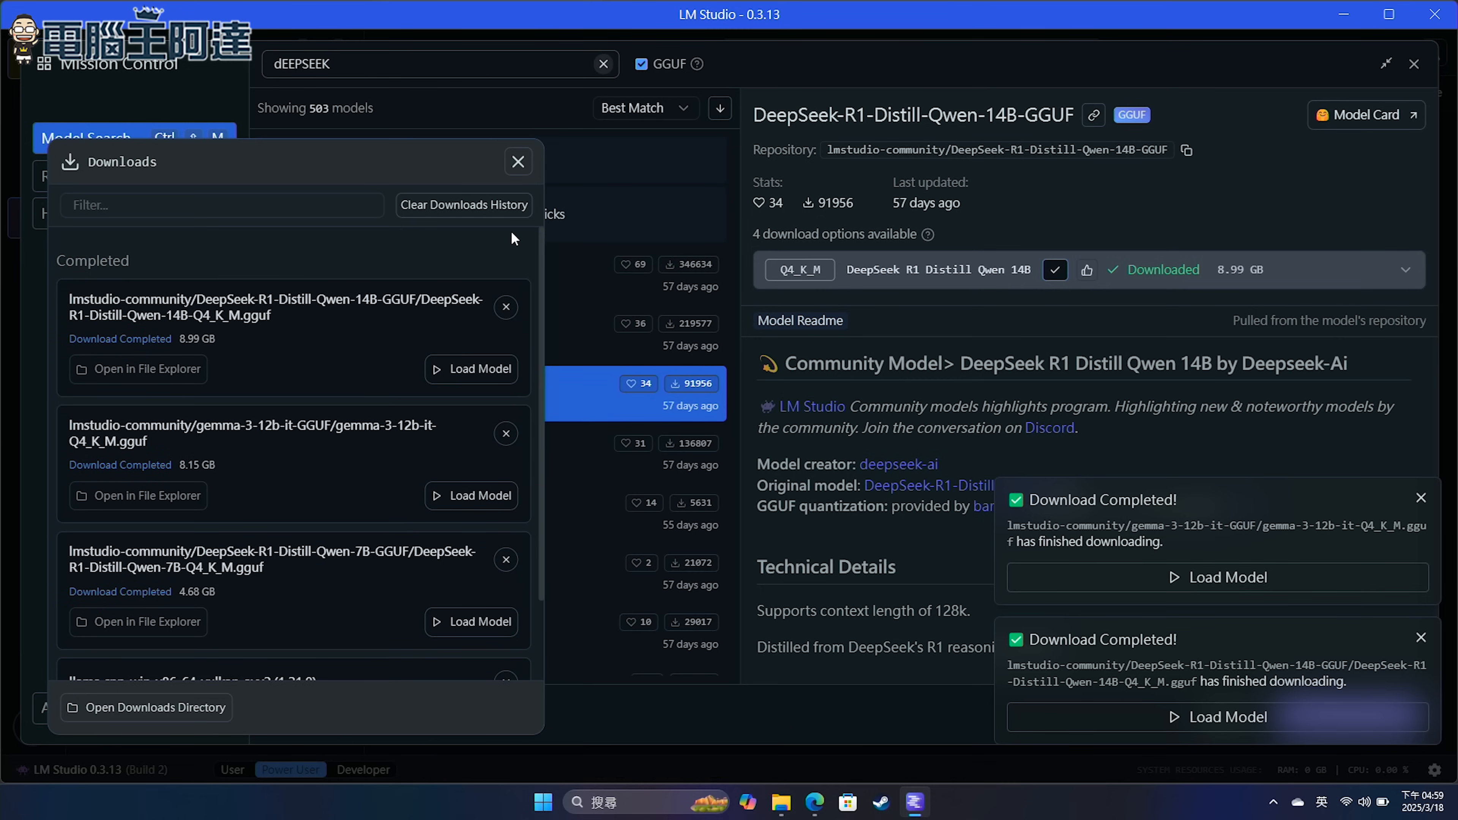
{"action": "left_click", "coordinate": [518, 161]}
{"action": "left_click", "coordinate": [1413, 64]}
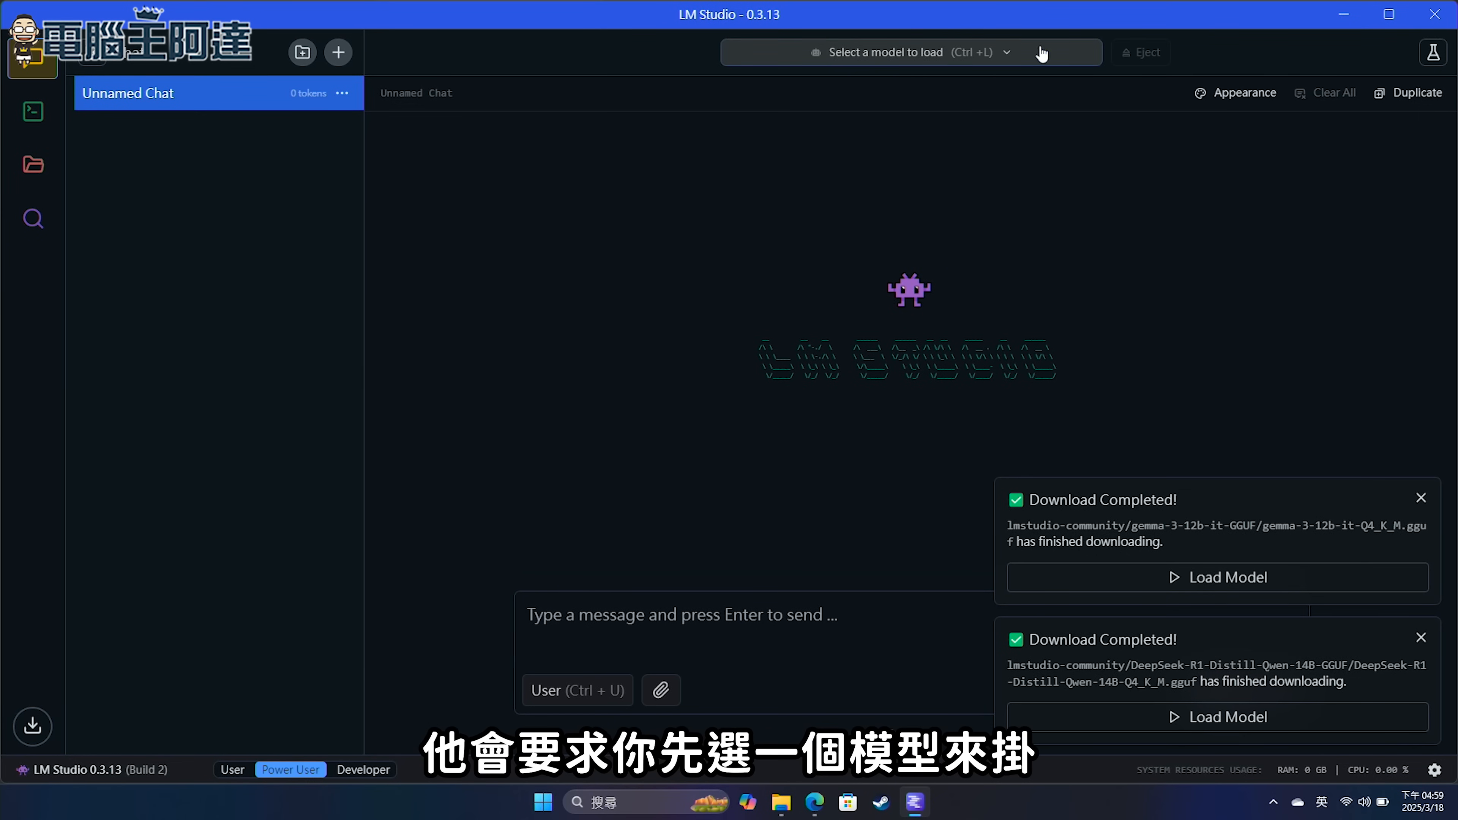
{"action": "left_click", "coordinate": [1021, 53]}
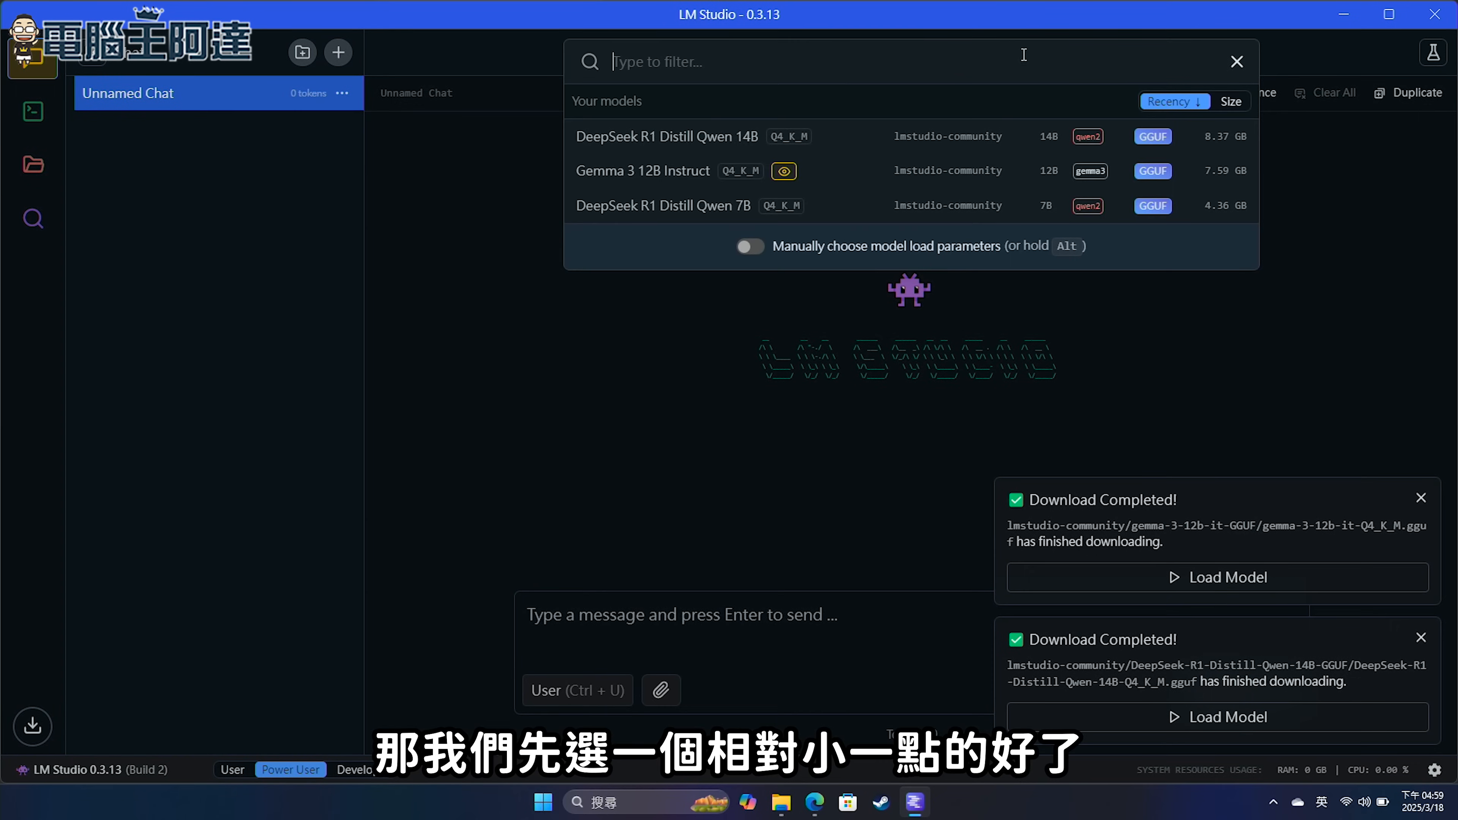
{"action": "left_click", "coordinate": [925, 206]}
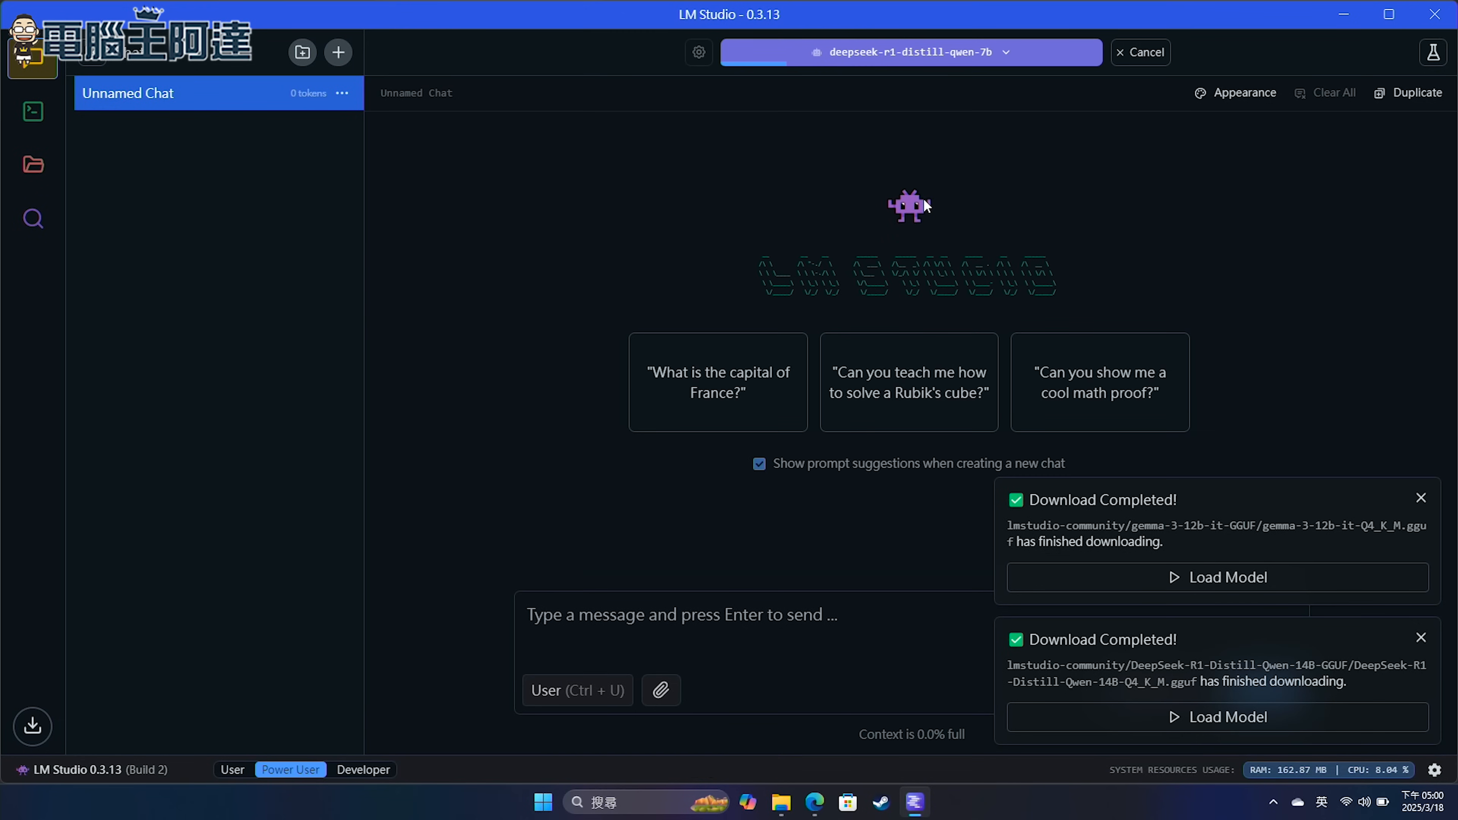
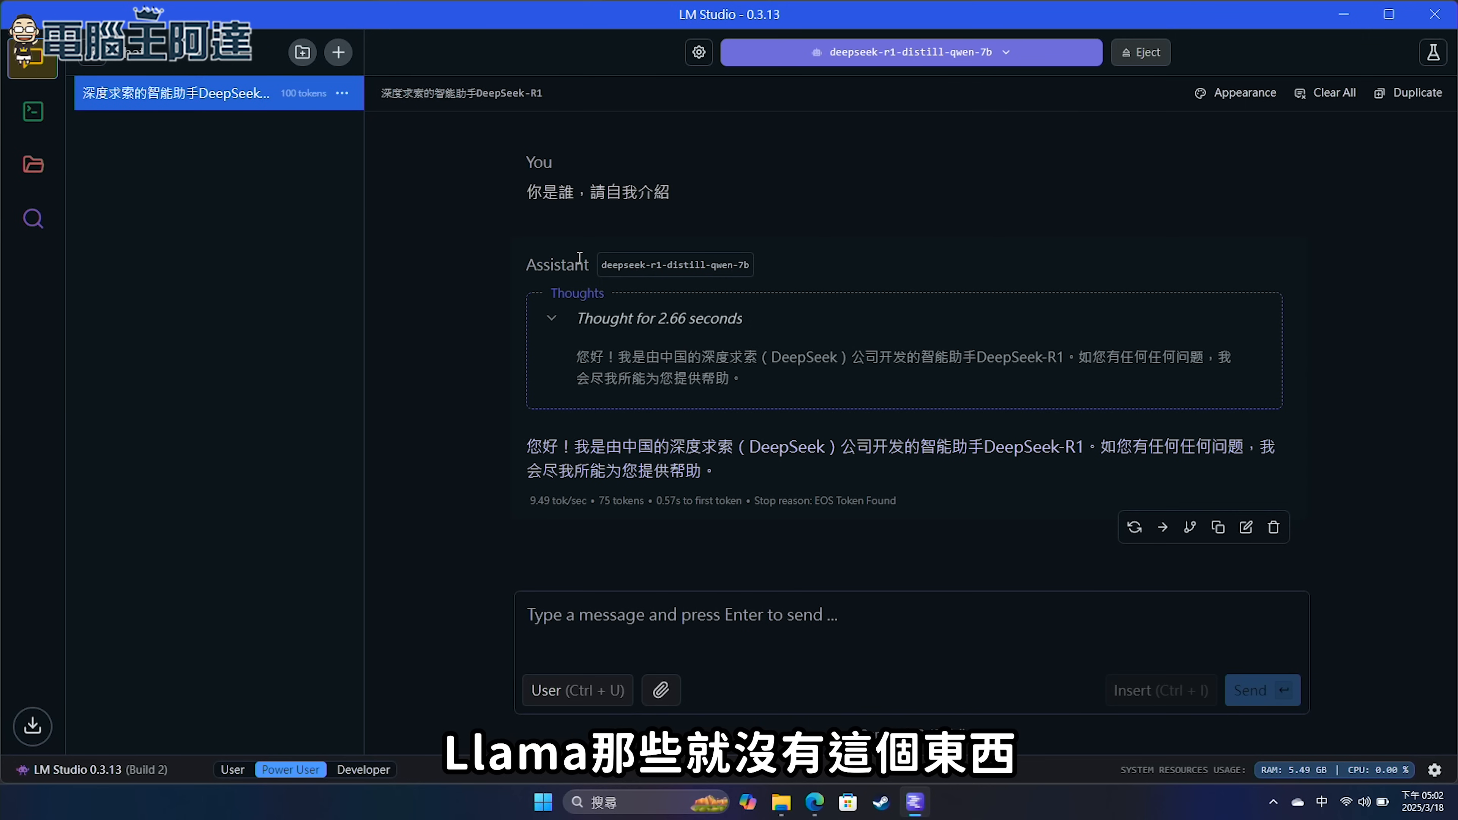
Ask the loaded model "3.9跟3.11哪個大" in the chat.
{"action": "left_click", "coordinate": [622, 623]}
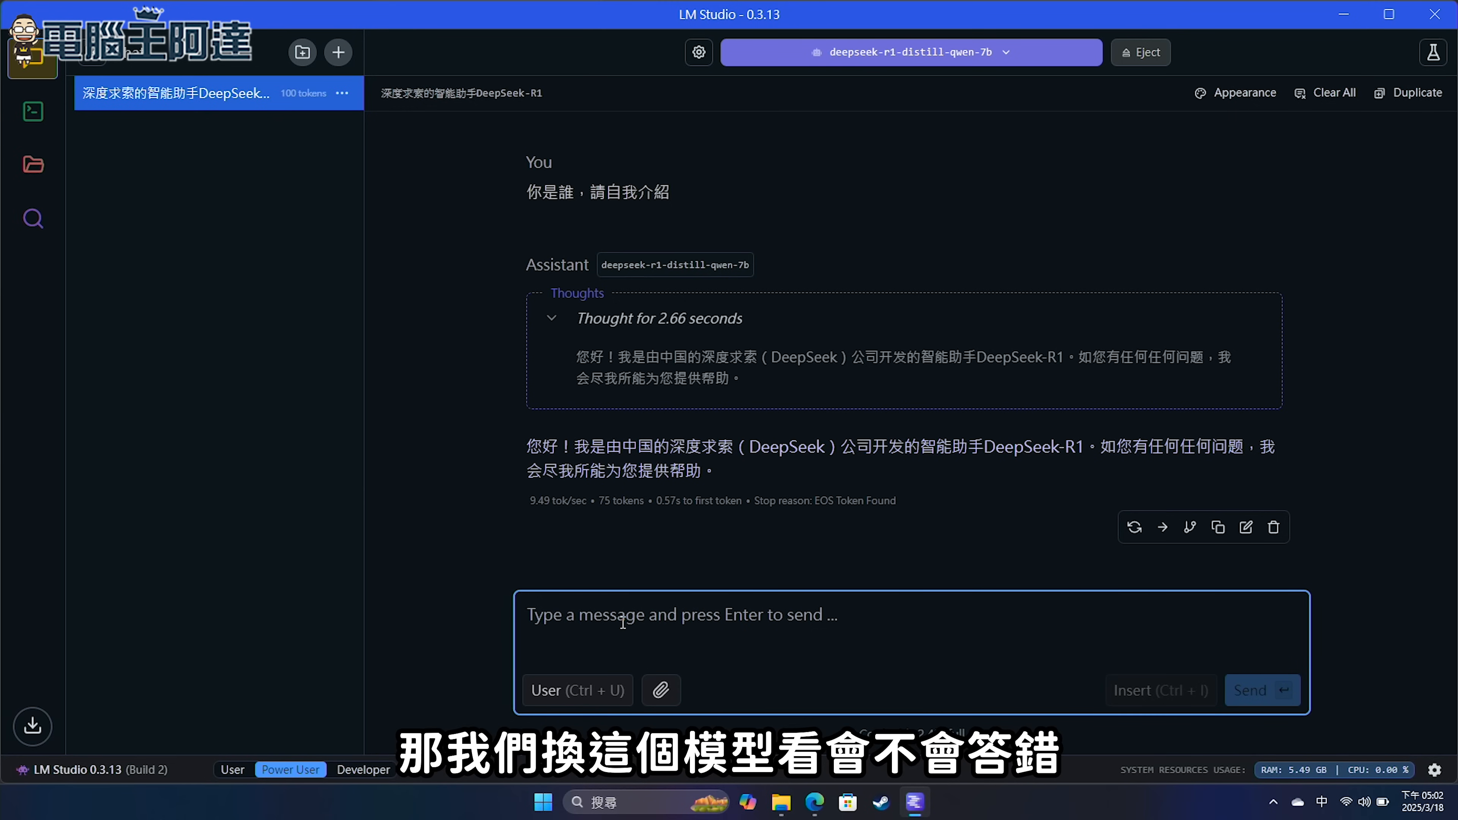
{"action": "type", "text": "3.9跟3.11哪個大"}
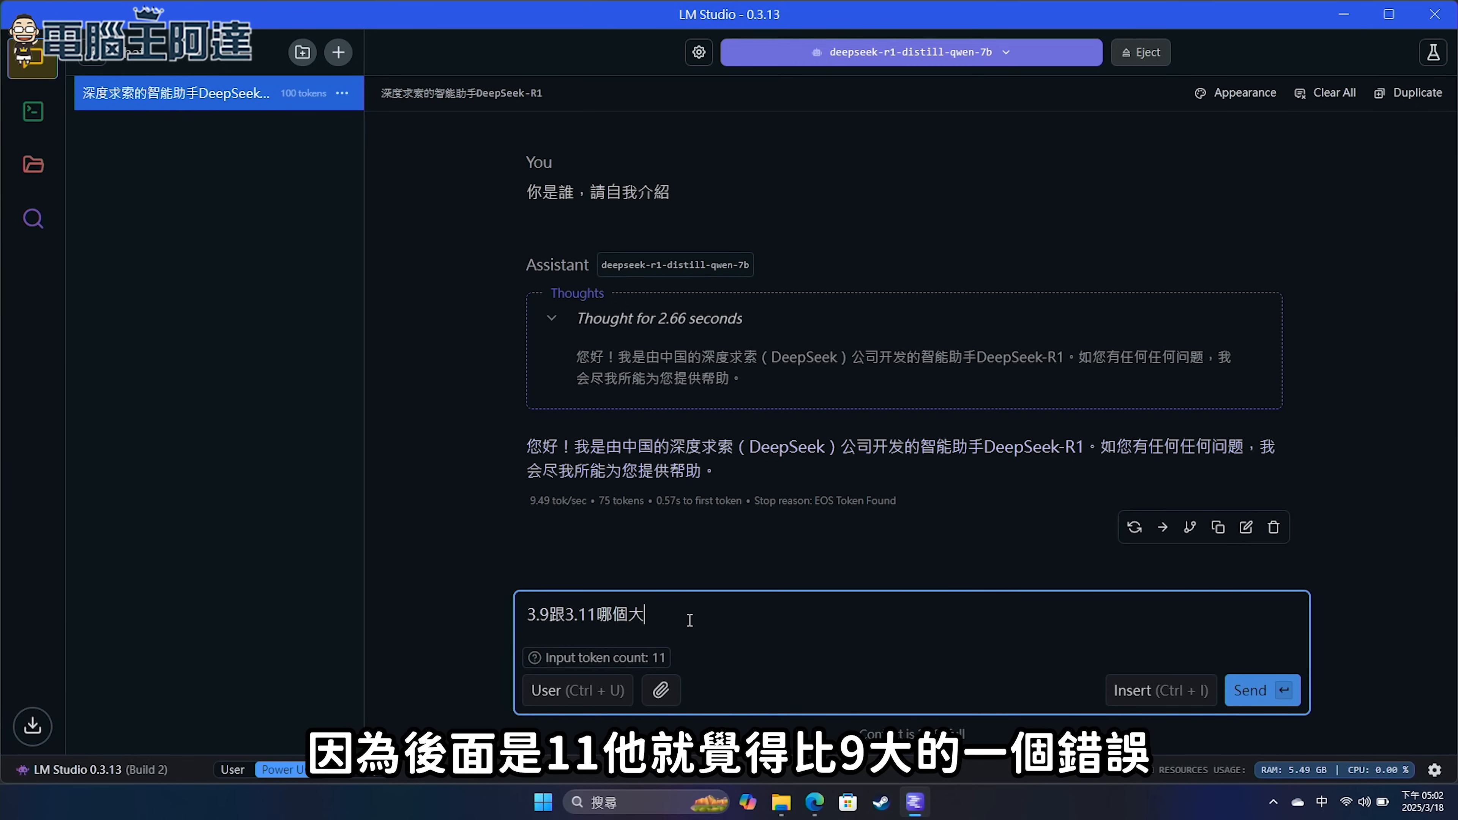
{"action": "left_click", "coordinate": [1233, 695]}
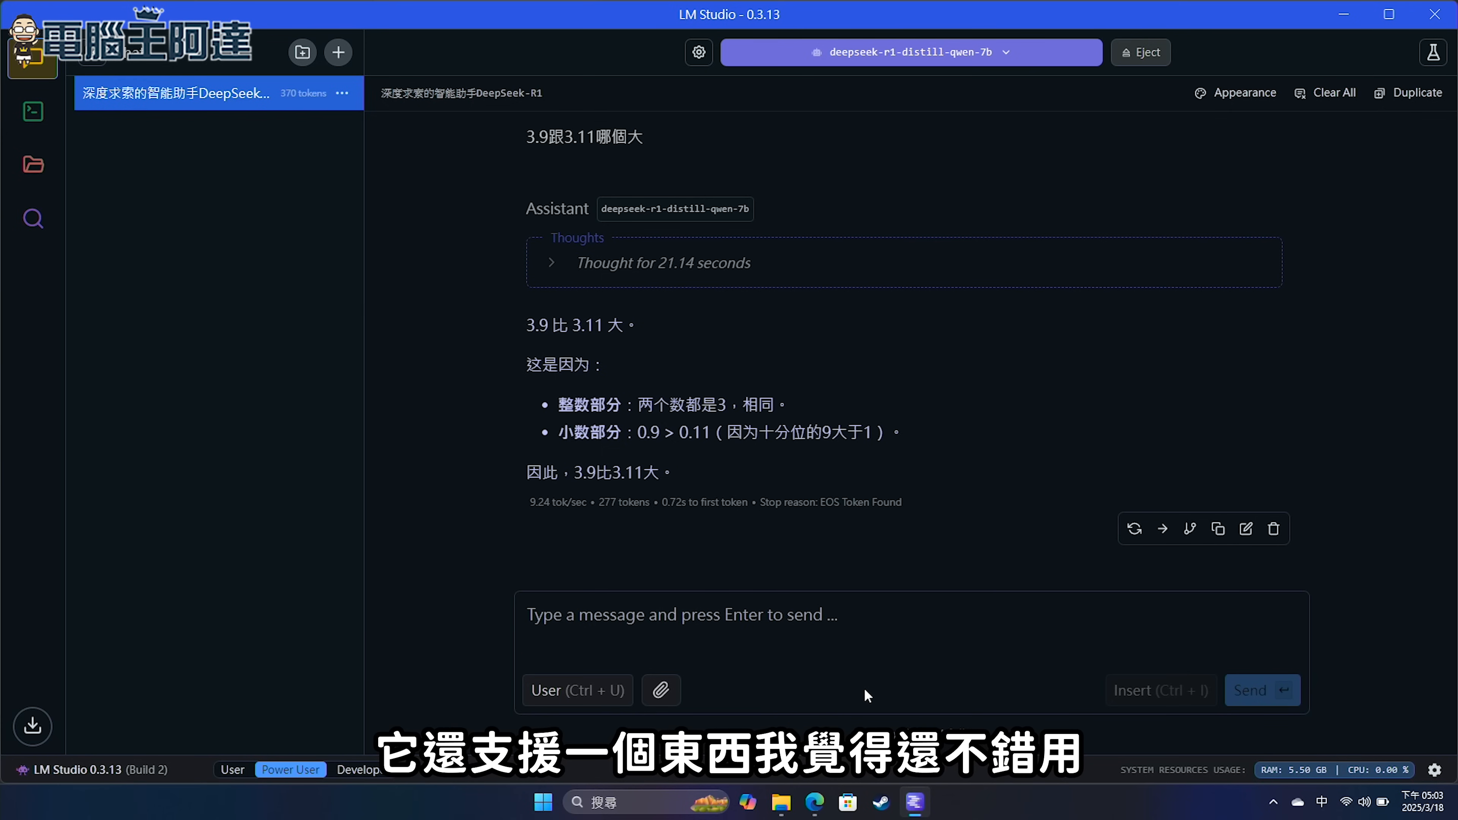
Attach the file 新增 Microsoft Word 文件 from the desktop to the chat message.
{"action": "left_click", "coordinate": [663, 690]}
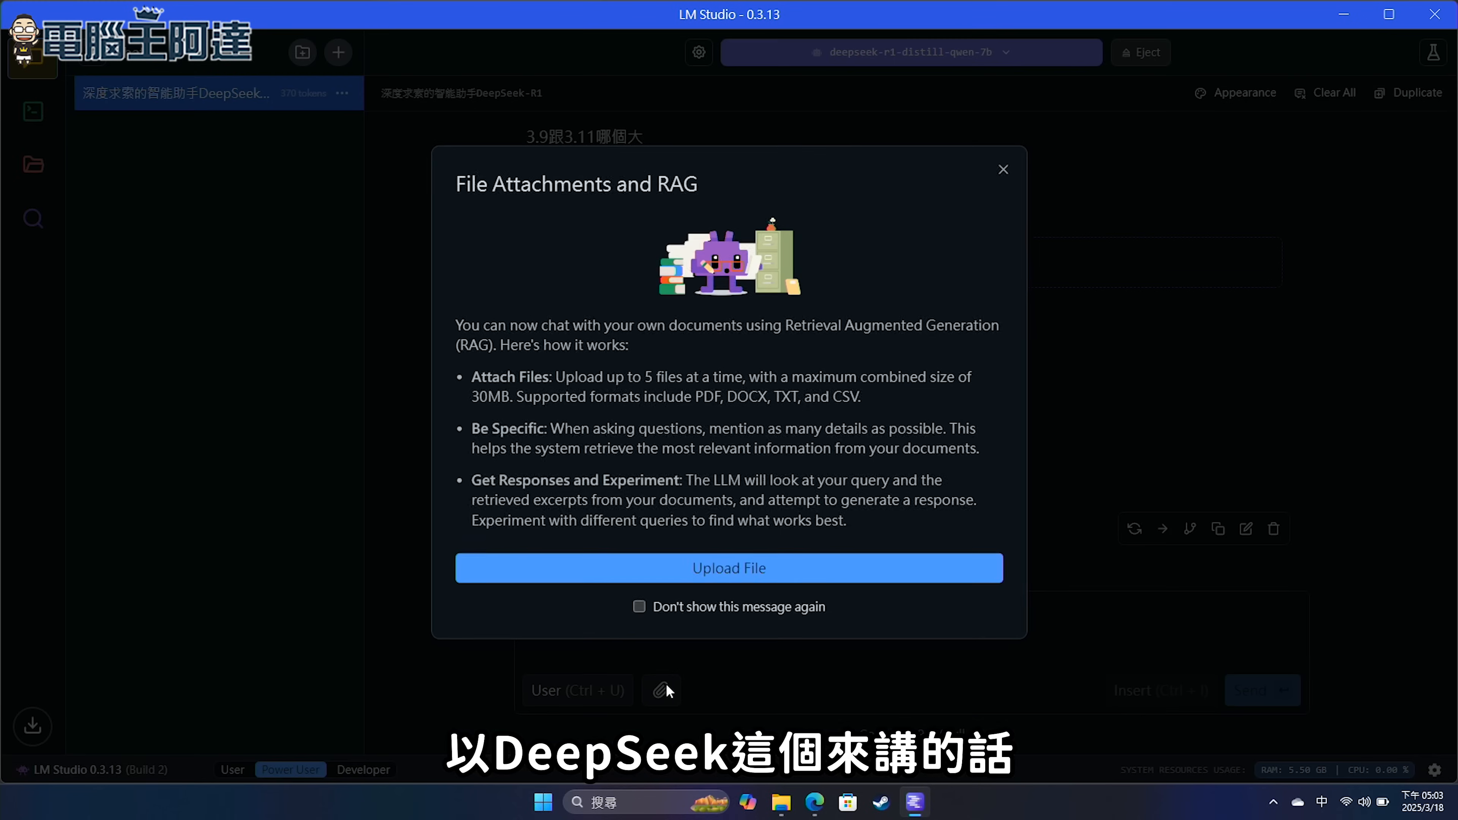
{"action": "left_click", "coordinate": [732, 568]}
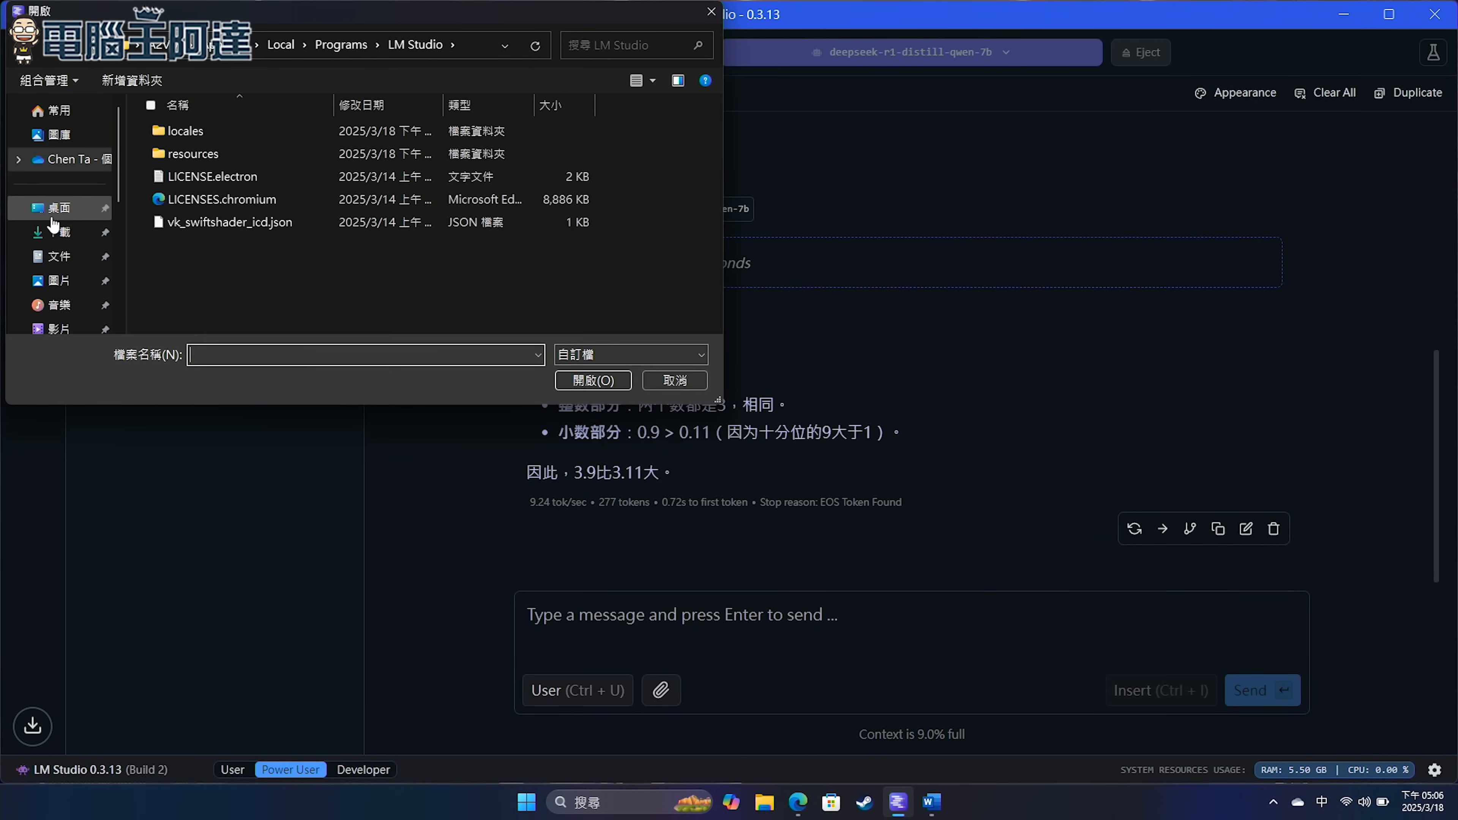
{"action": "left_click", "coordinate": [57, 208]}
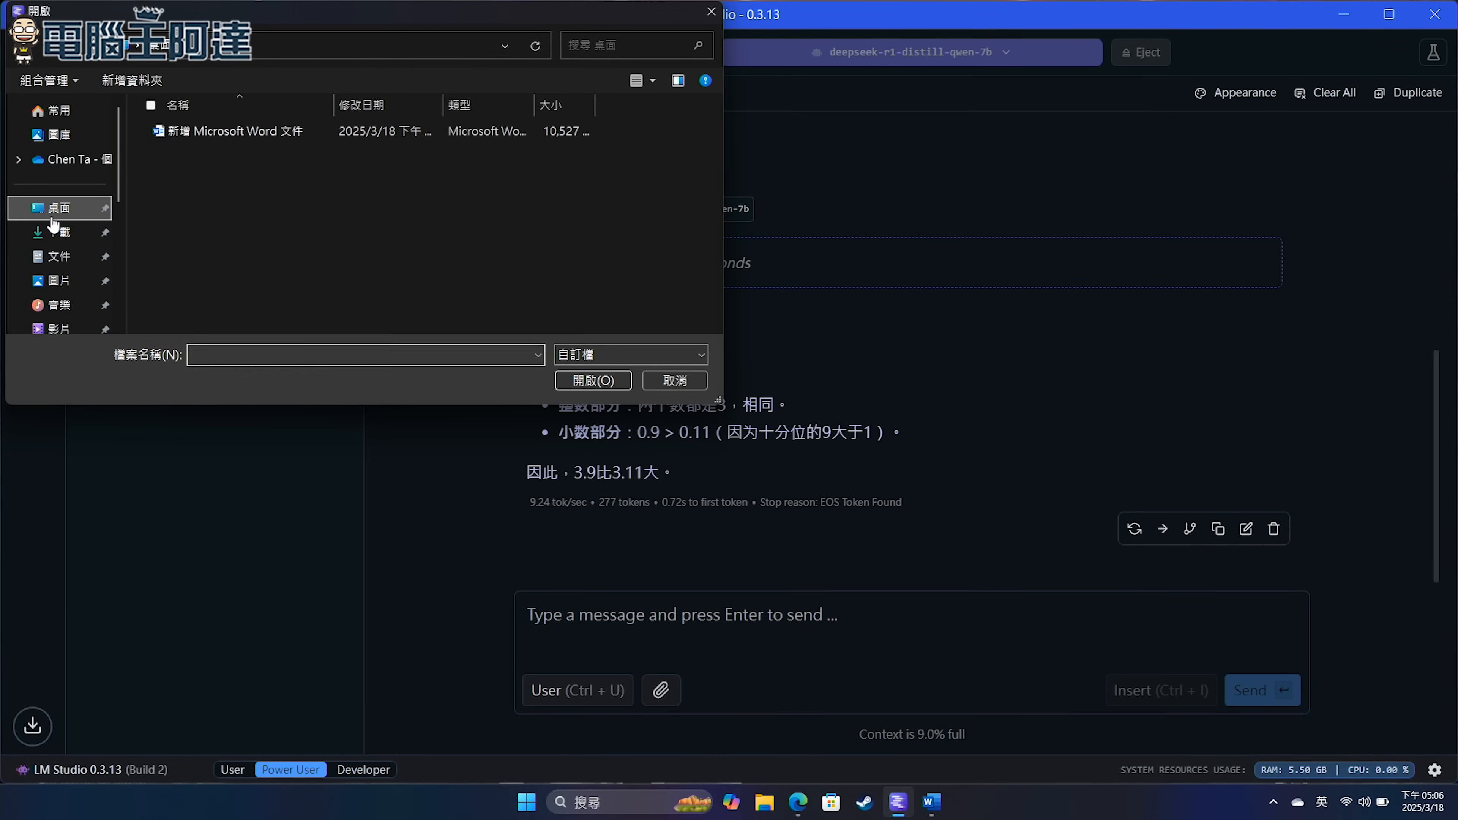
{"action": "double_click", "coordinate": [221, 140]}
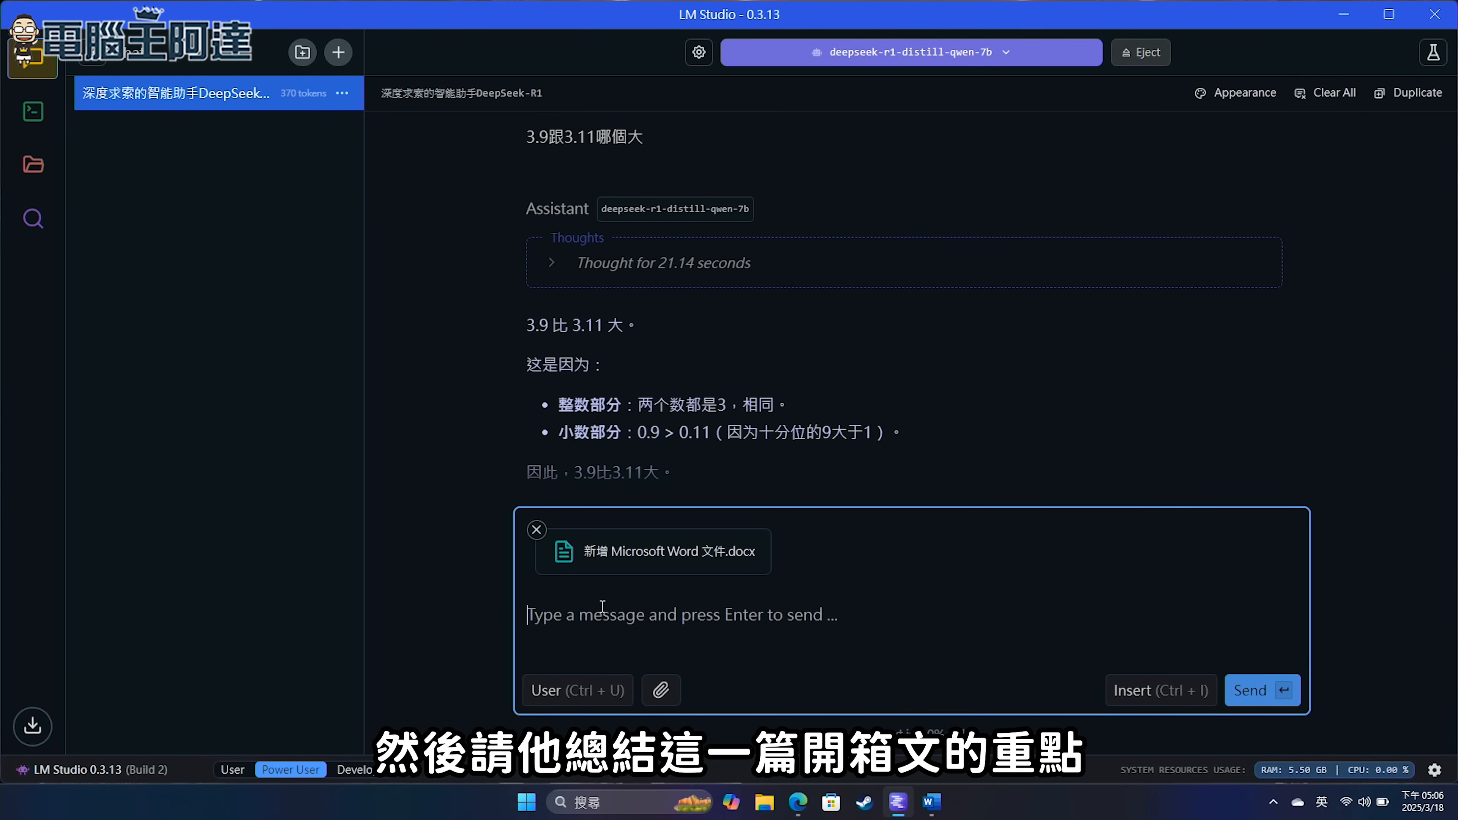
Send the request "請總結這個文件的重點，需列出優缺點分析" together with the attached document.
{"action": "key", "text": "shift"}
{"action": "type", "text": "請總結這個文件的重點，需列出優"}
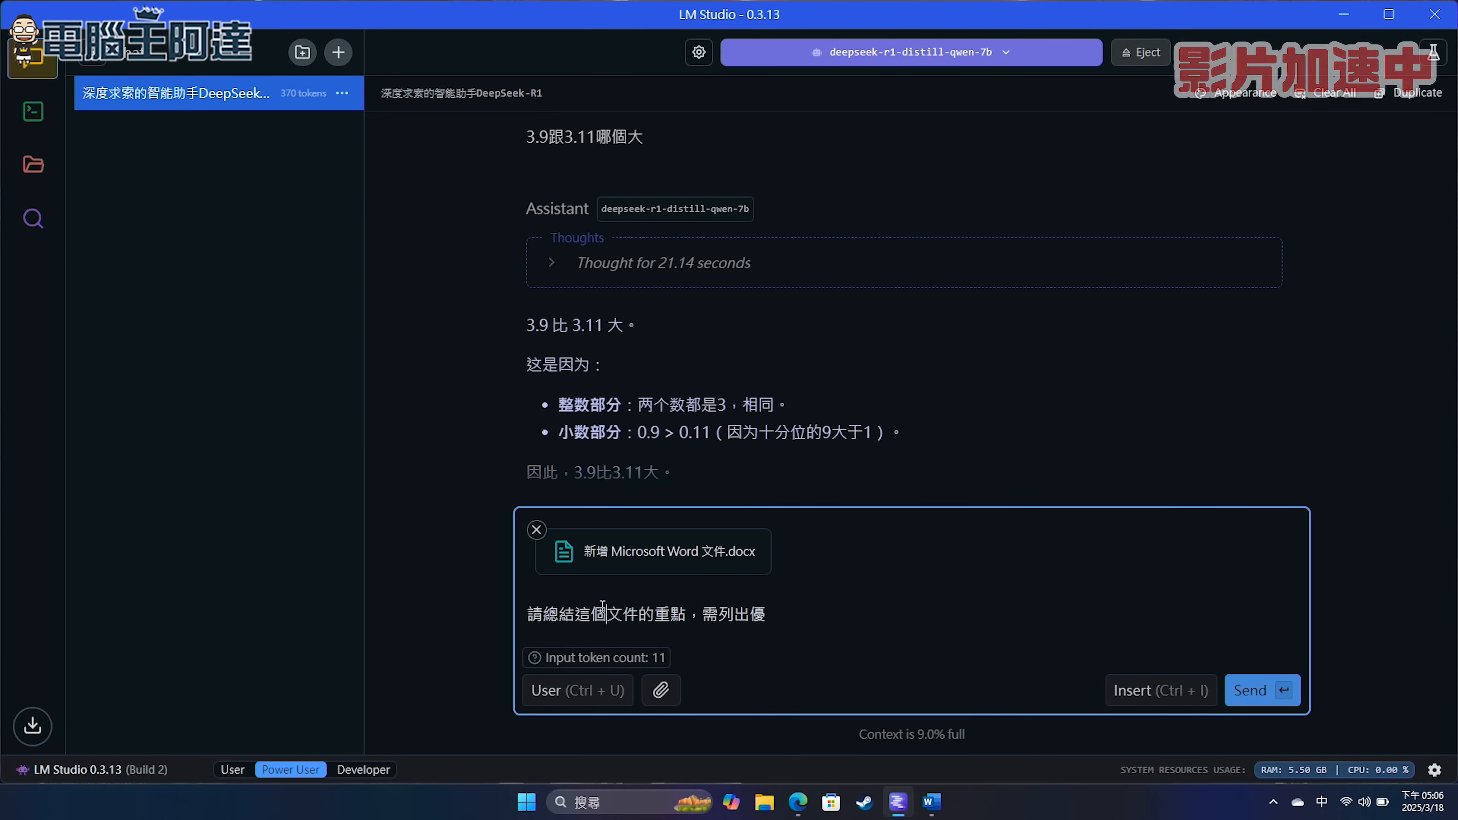
{"action": "type", "text": "缺點分析"}
{"action": "left_click", "coordinate": [1240, 678]}
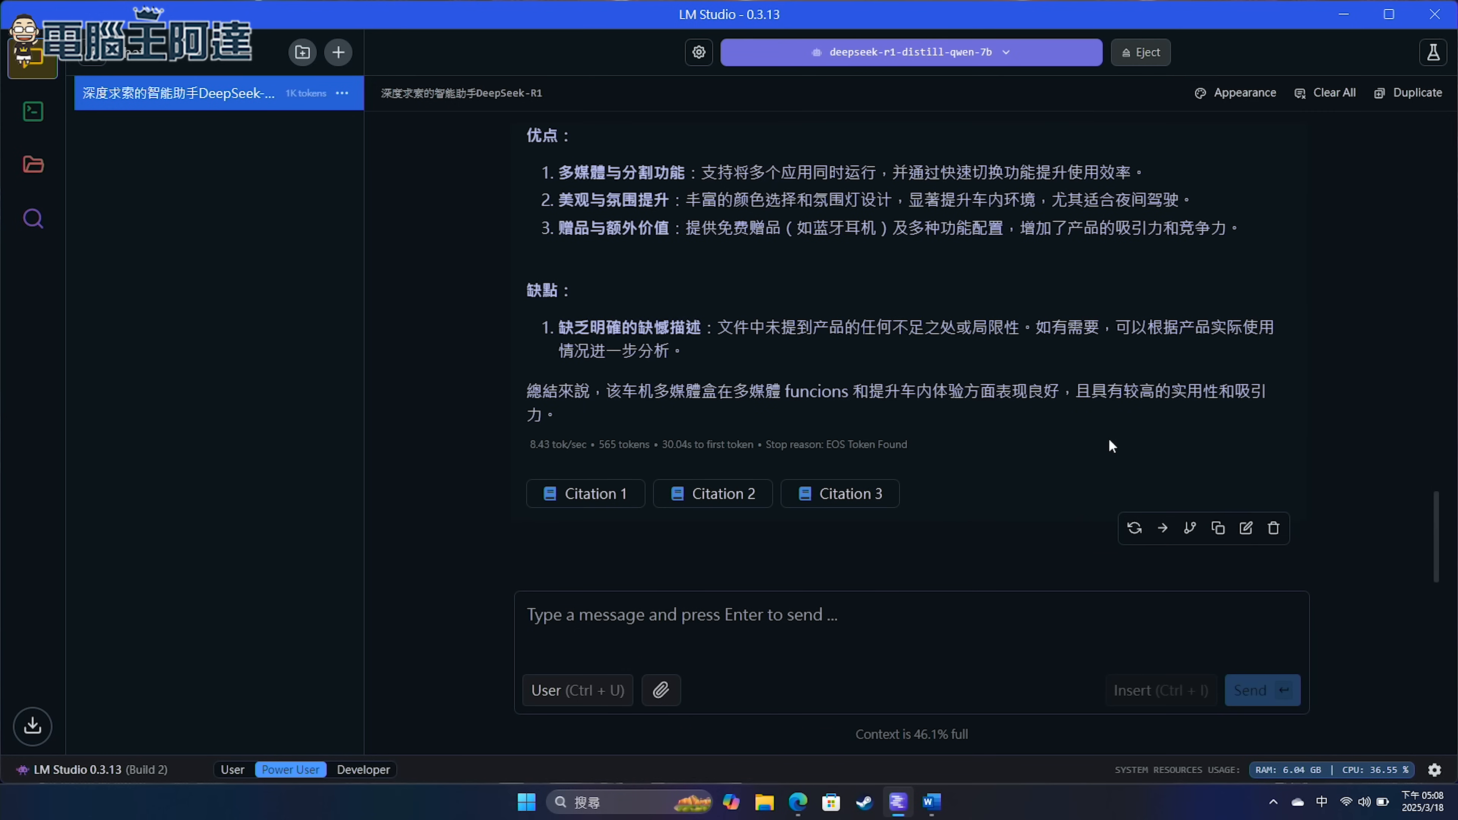
Load DeepSeek R1 Distill Qwen 14B in place of the 7B model and start a new chat.
{"action": "left_click", "coordinate": [930, 615]}
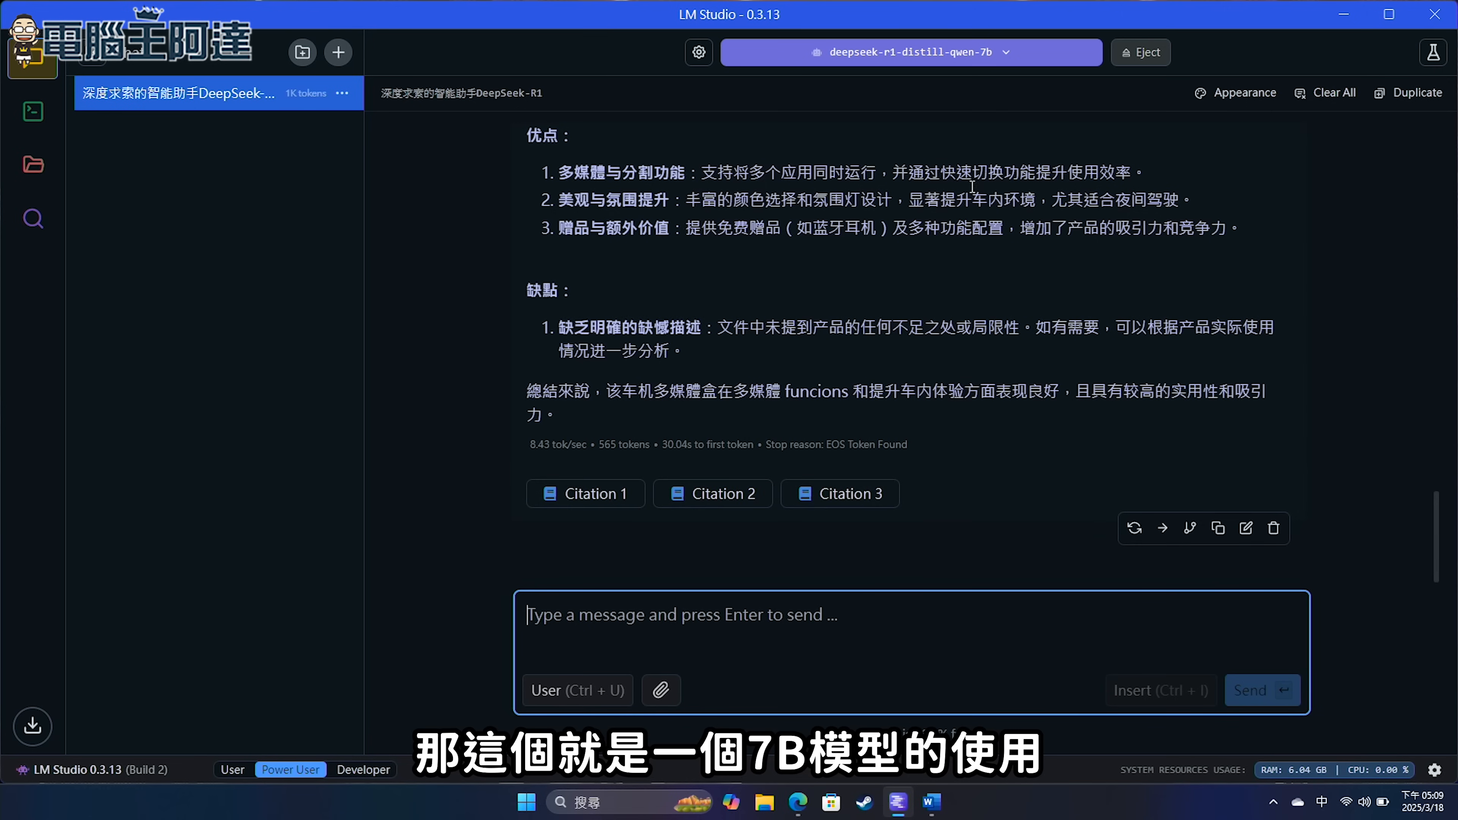
{"action": "left_click", "coordinate": [1006, 53]}
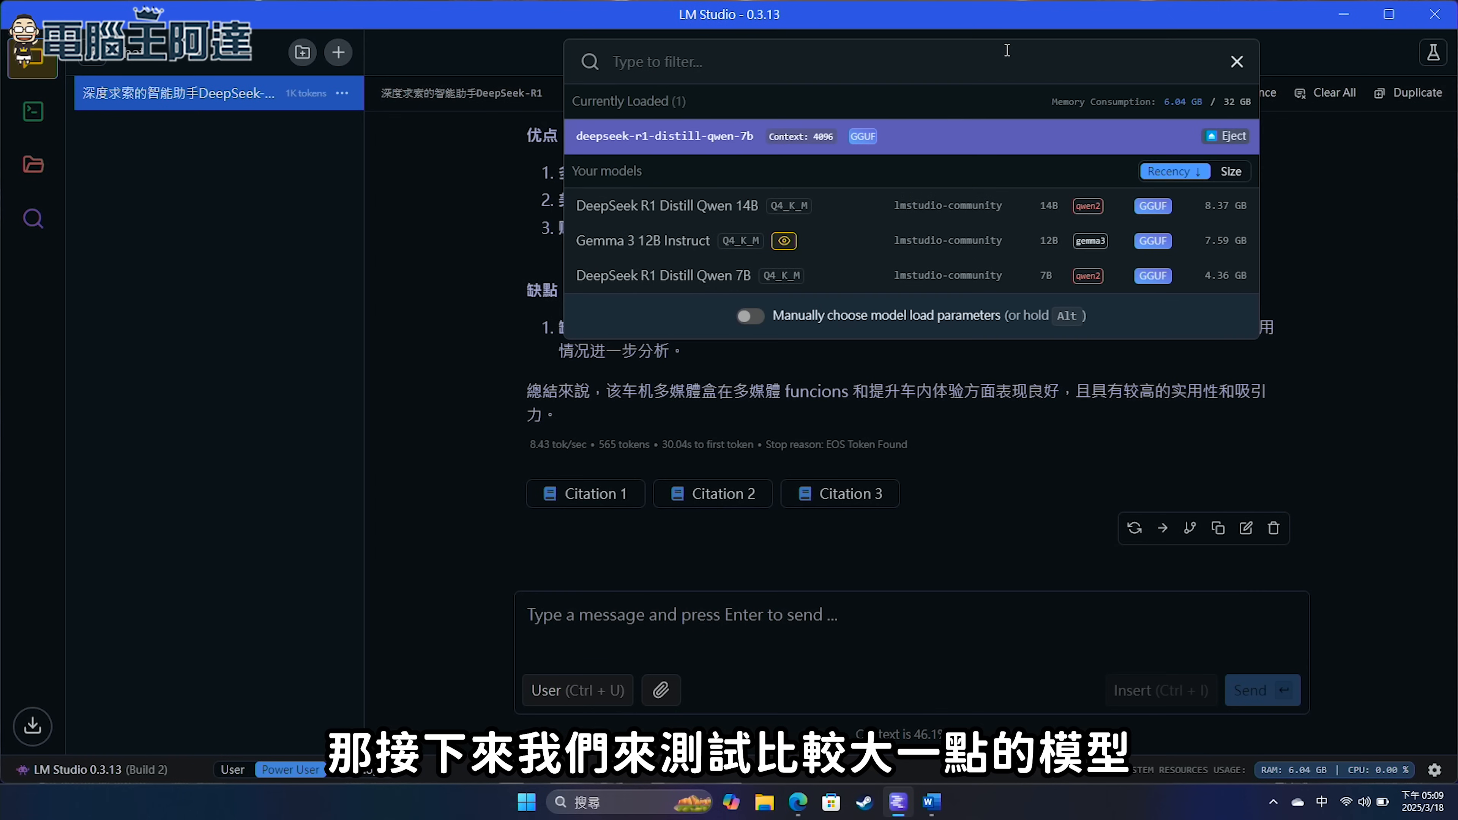
{"action": "left_click", "coordinate": [866, 224]}
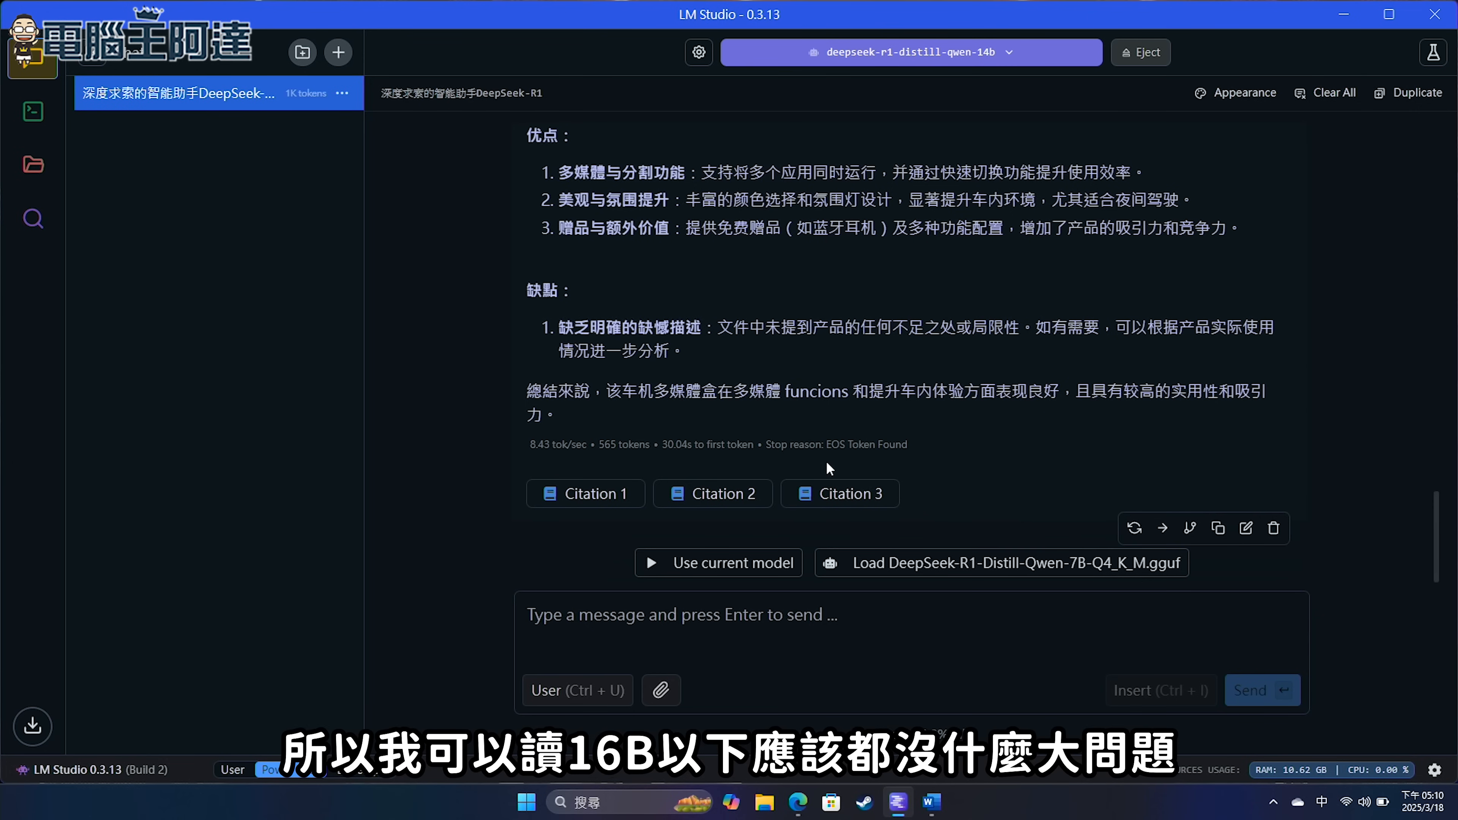
{"action": "key", "text": "ctrl+n"}
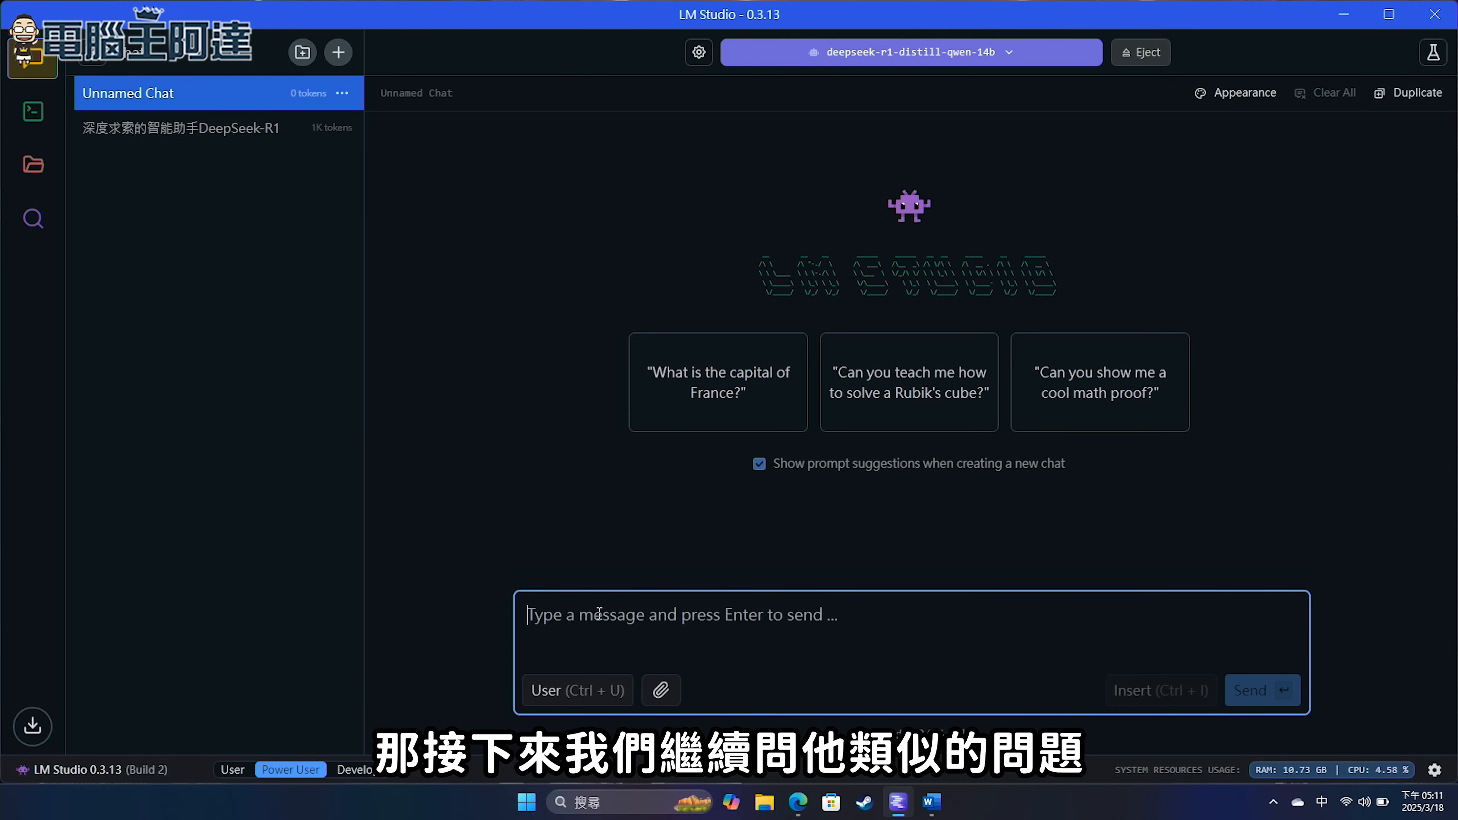
Ask the 14B model which of 4.11 and 4.9 is larger, requesting an answer in Traditional Chinese.
{"action": "type", "text": "ㄘ"}
{"action": "key", "text": "BackSpace"}
{"action": "key", "text": "shift"}
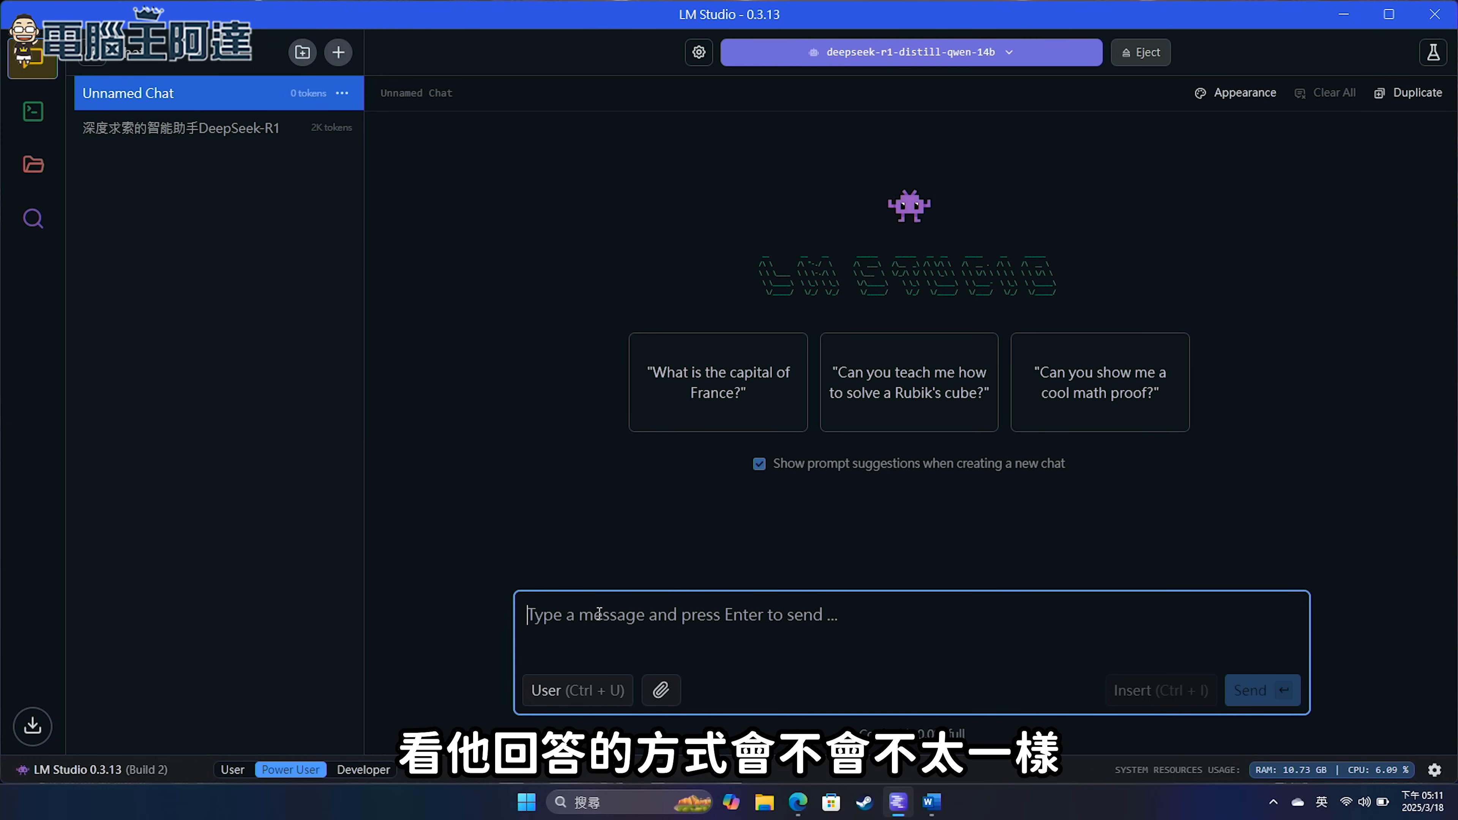
{"action": "type", "text": "4.11"}
{"action": "key", "text": "shift"}
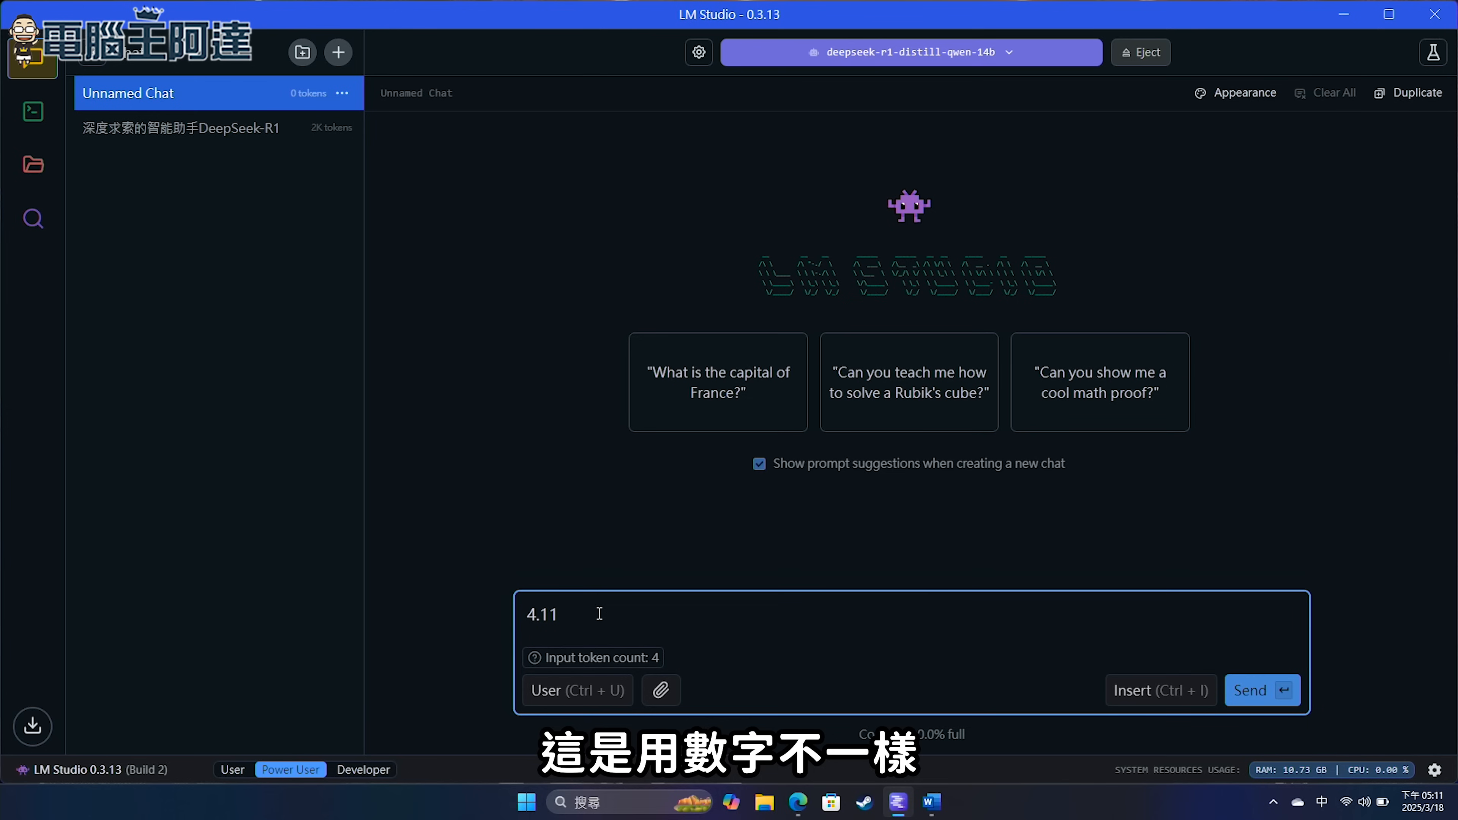
{"action": "type", "text": "跟4.9哪個大"}
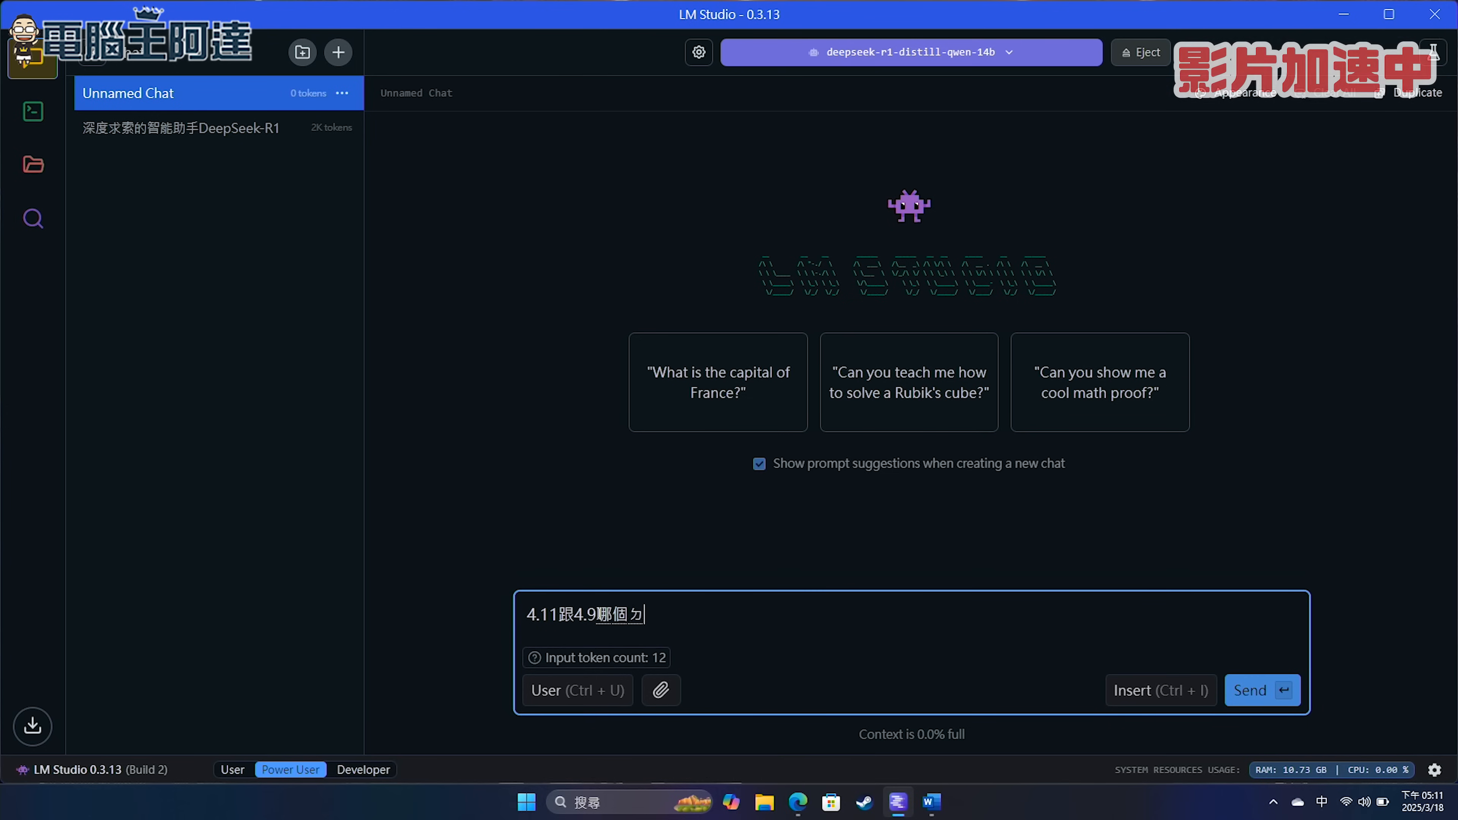
{"action": "key", "text": "shift"}
{"action": "key", "text": "shift"}
{"action": "type", "text": "<"}
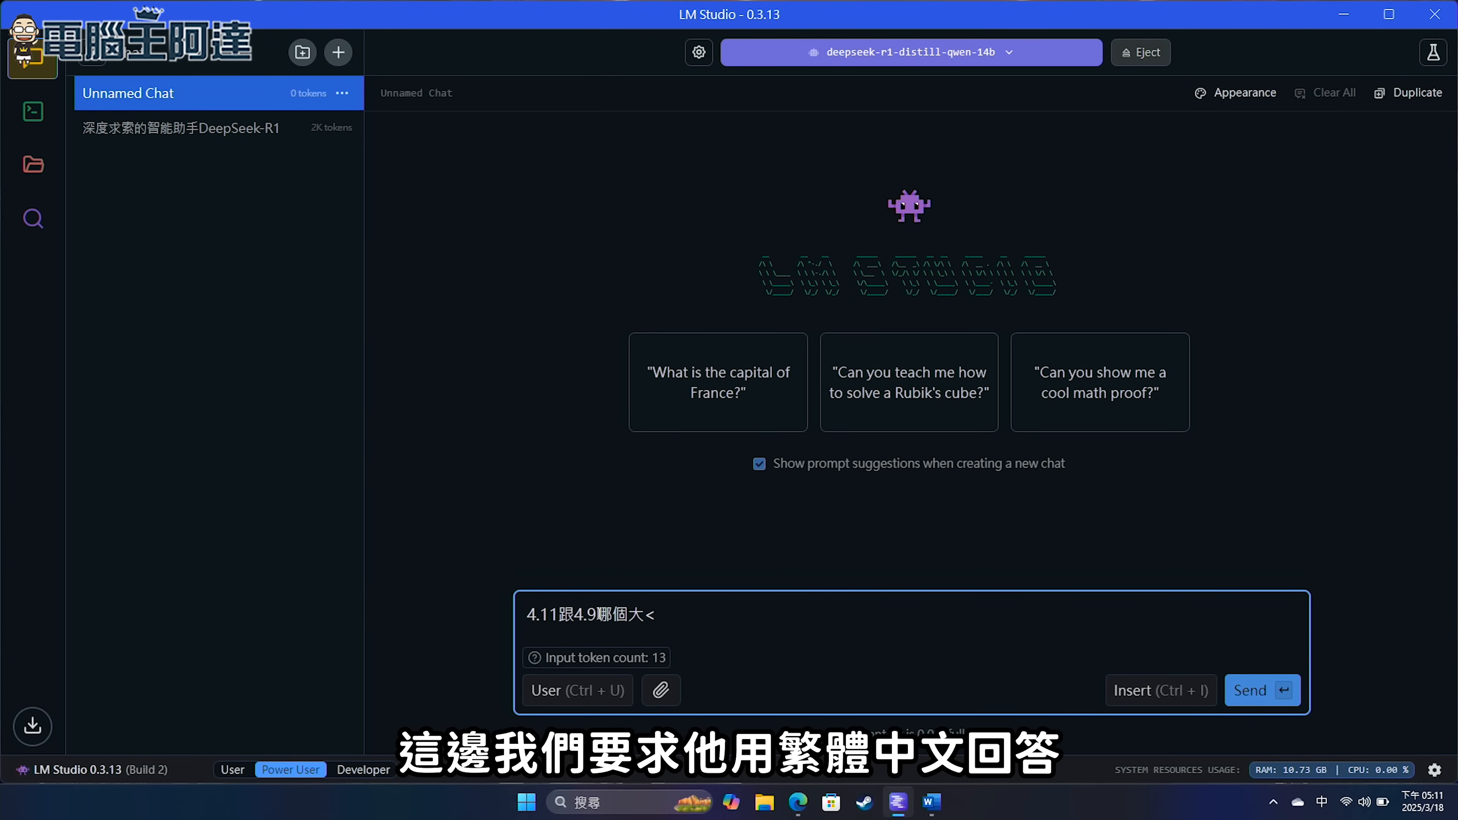
{"action": "key", "text": "BackSpace"}
{"action": "type", "text": "，請用繁體中文回答"}
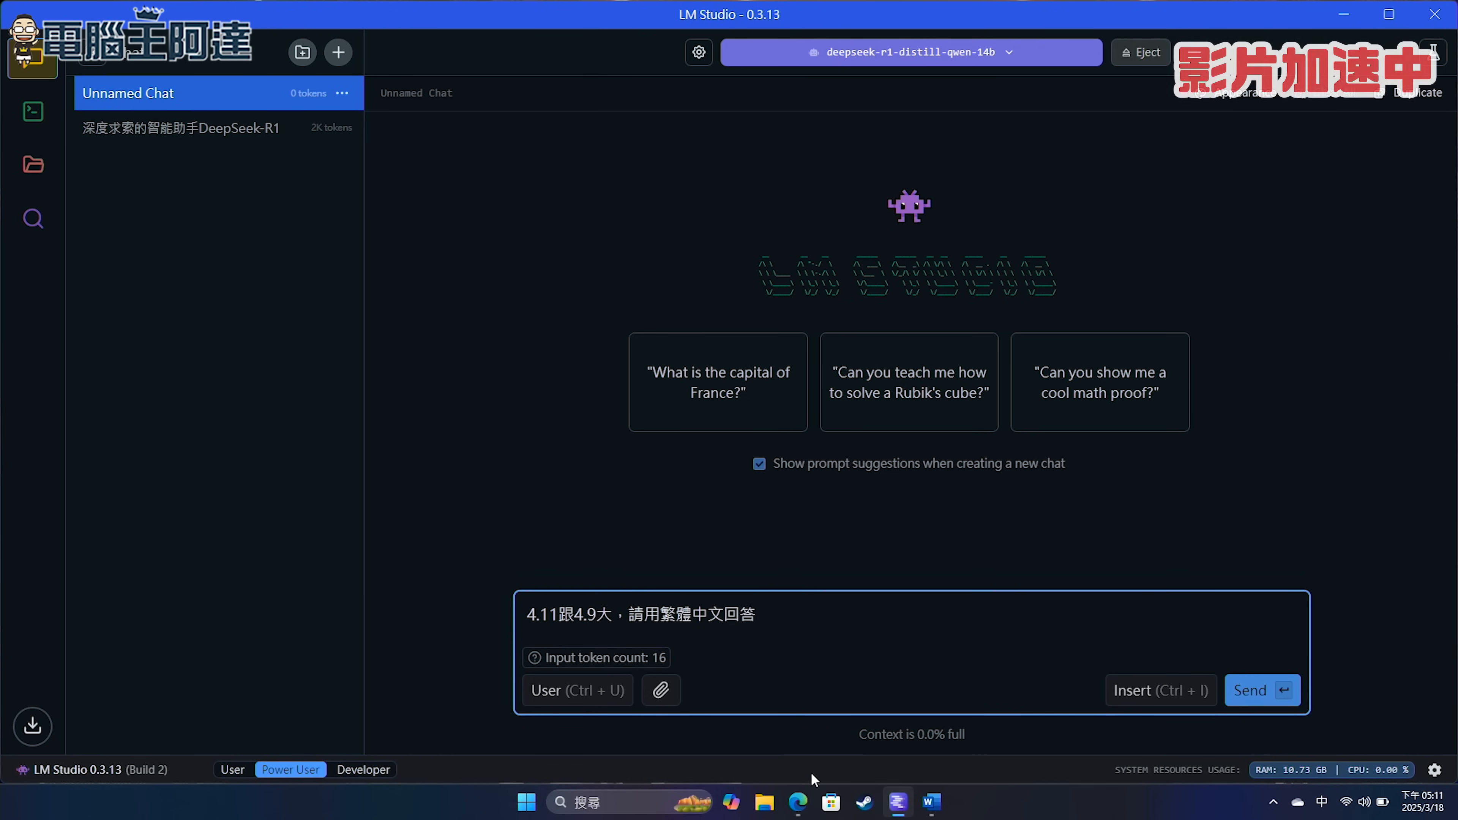
{"action": "key", "text": "Return"}
{"action": "left_click", "coordinate": [581, 331]}
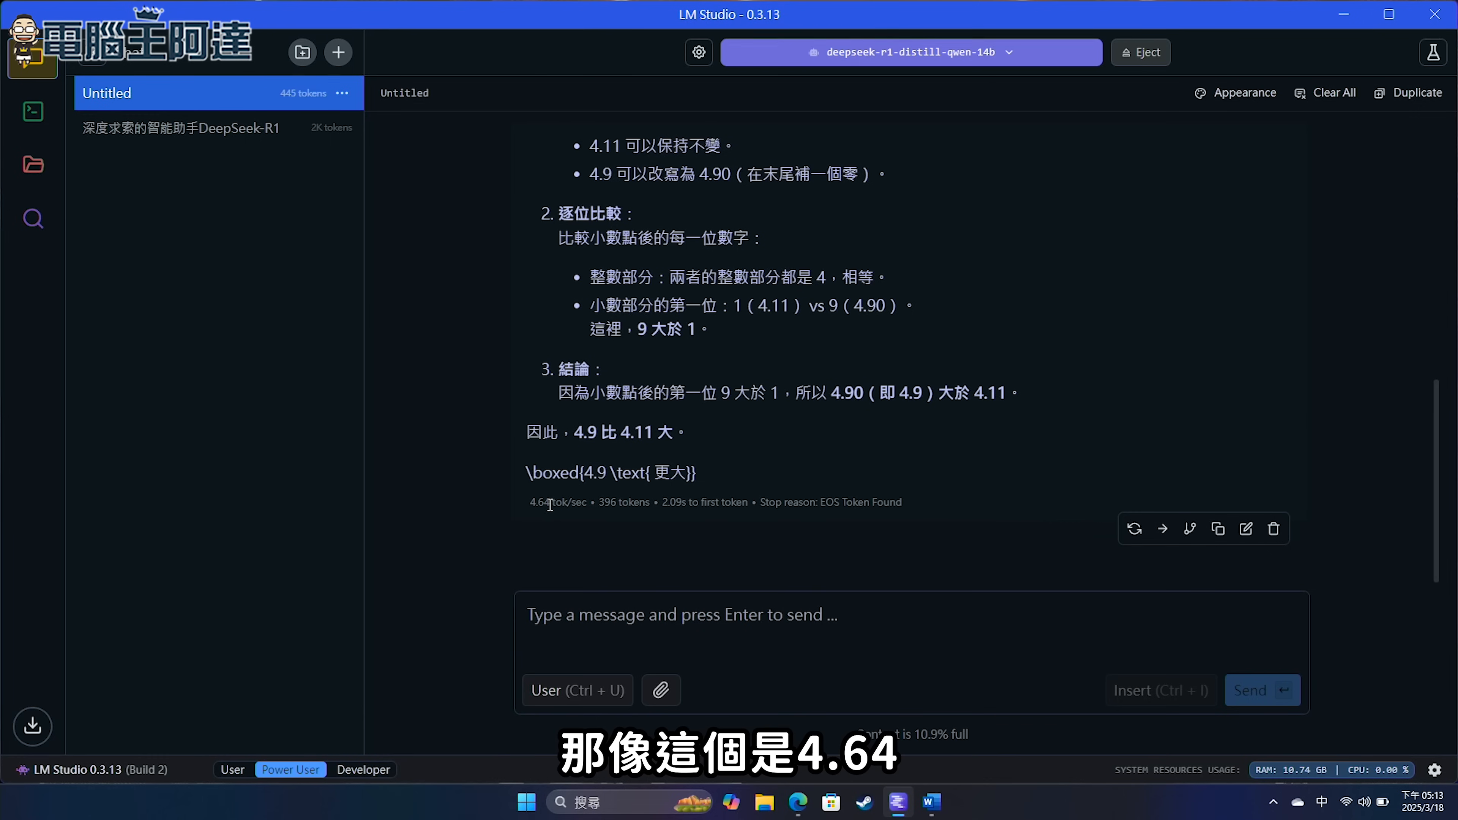
In a new chat, attach 新增 Microsoft Word 文件.docx and send it with "請總結這文件的重點，需列出優缺點分析，請用繁體中文回答".
{"action": "left_click", "coordinate": [95, 95]}
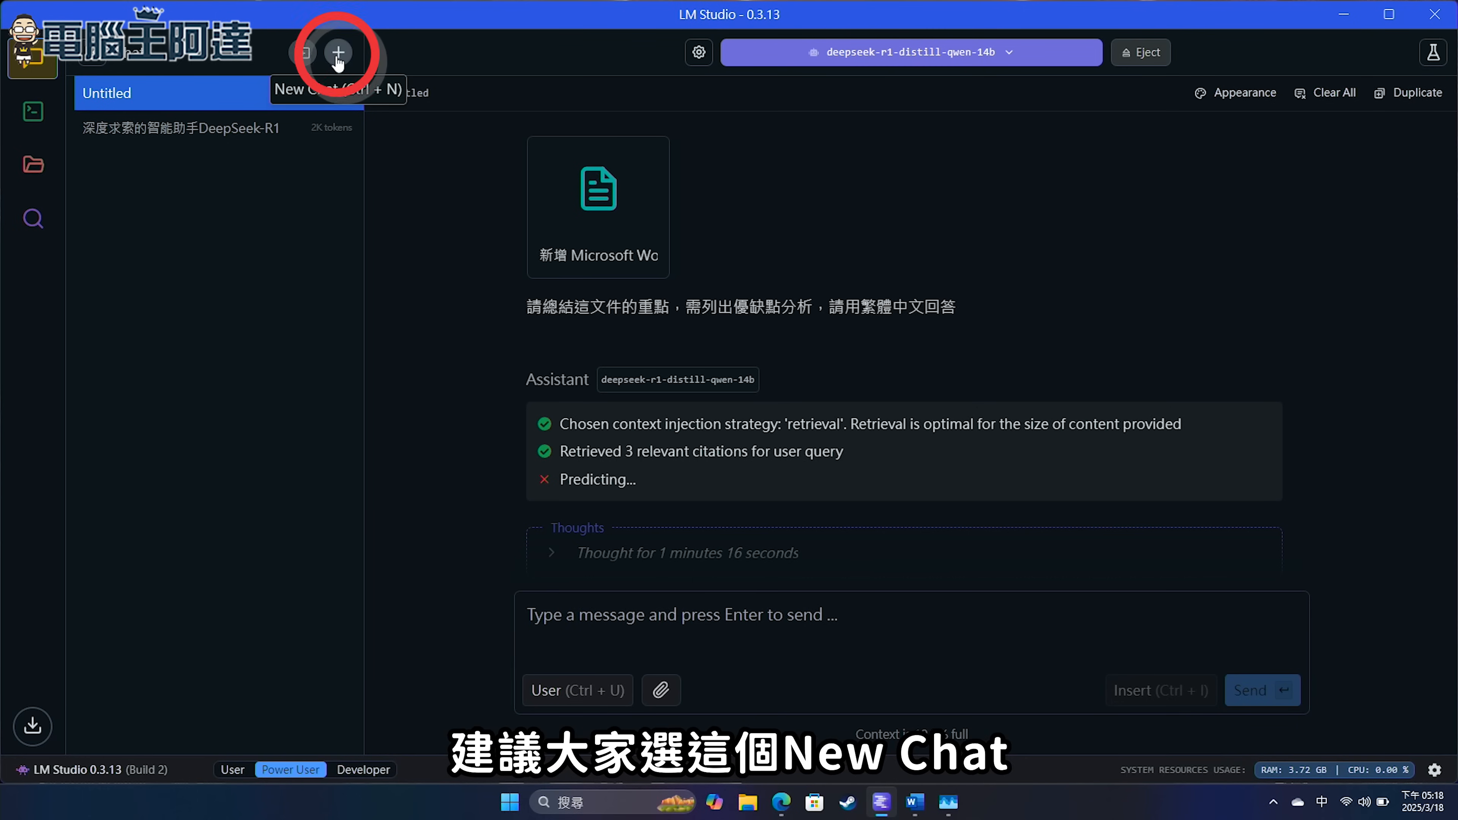
{"action": "left_click", "coordinate": [340, 56]}
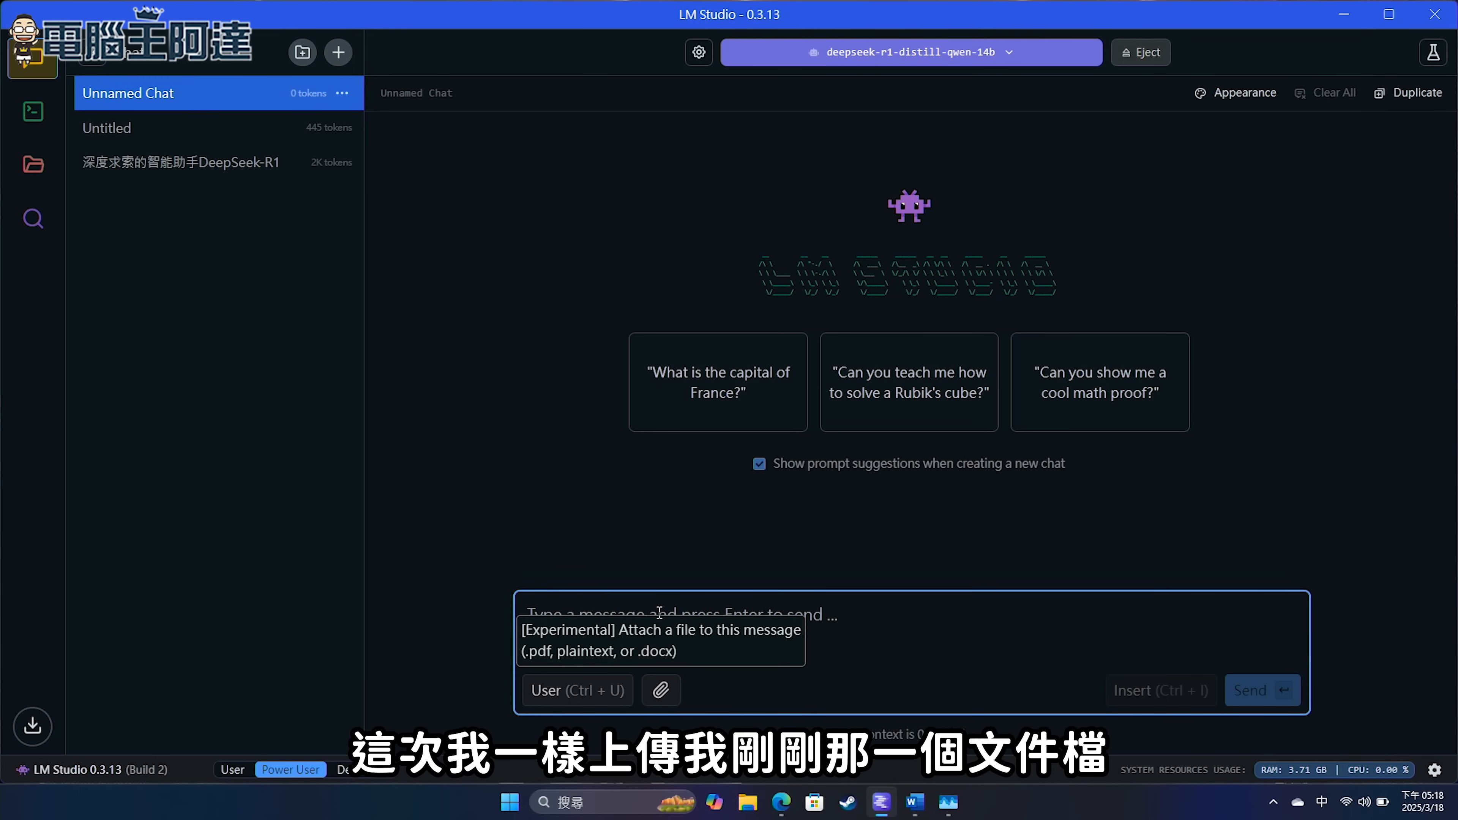
{"action": "left_click", "coordinate": [666, 692]}
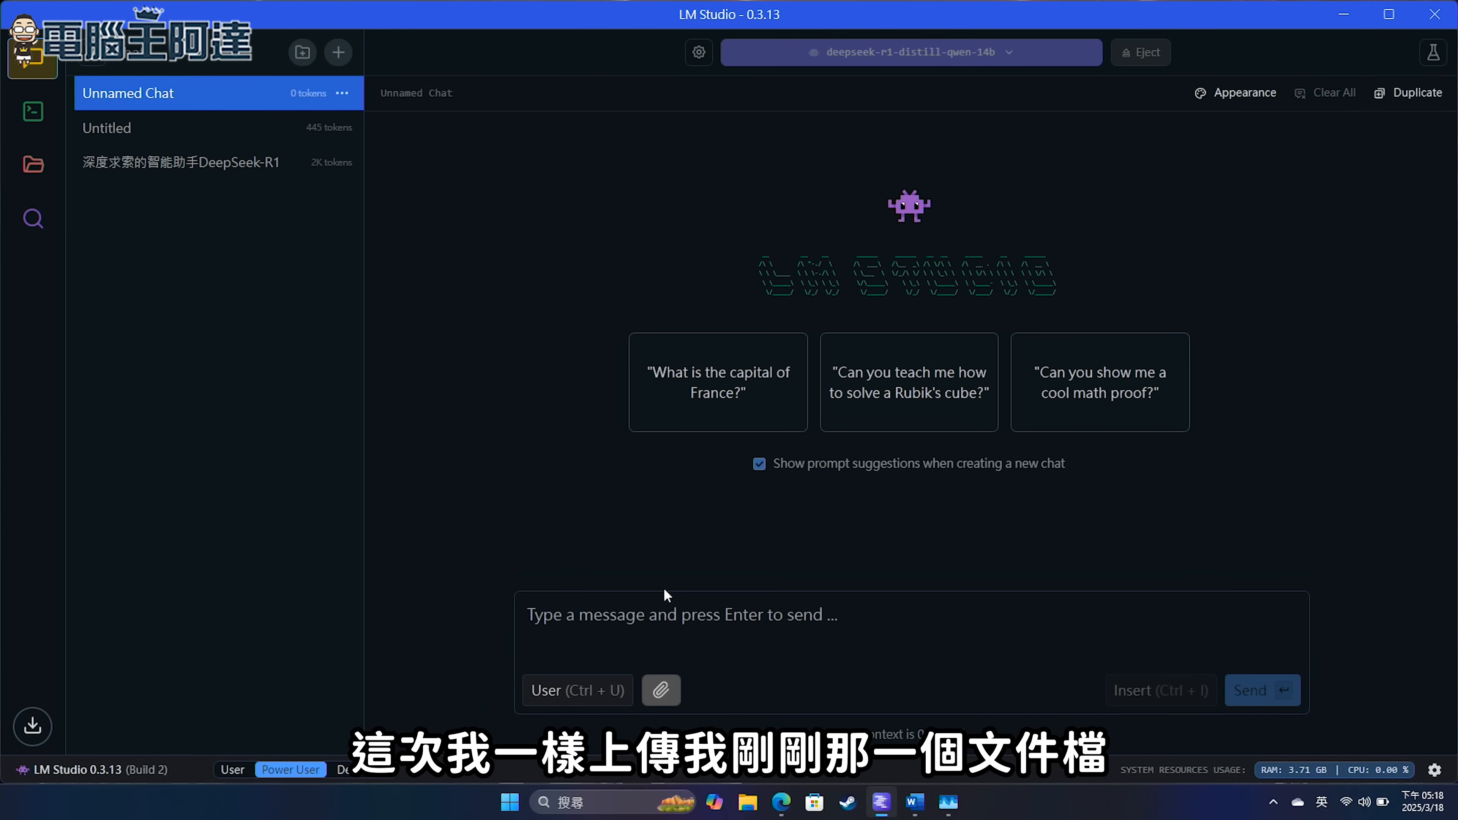
{"action": "double_click", "coordinate": [320, 137]}
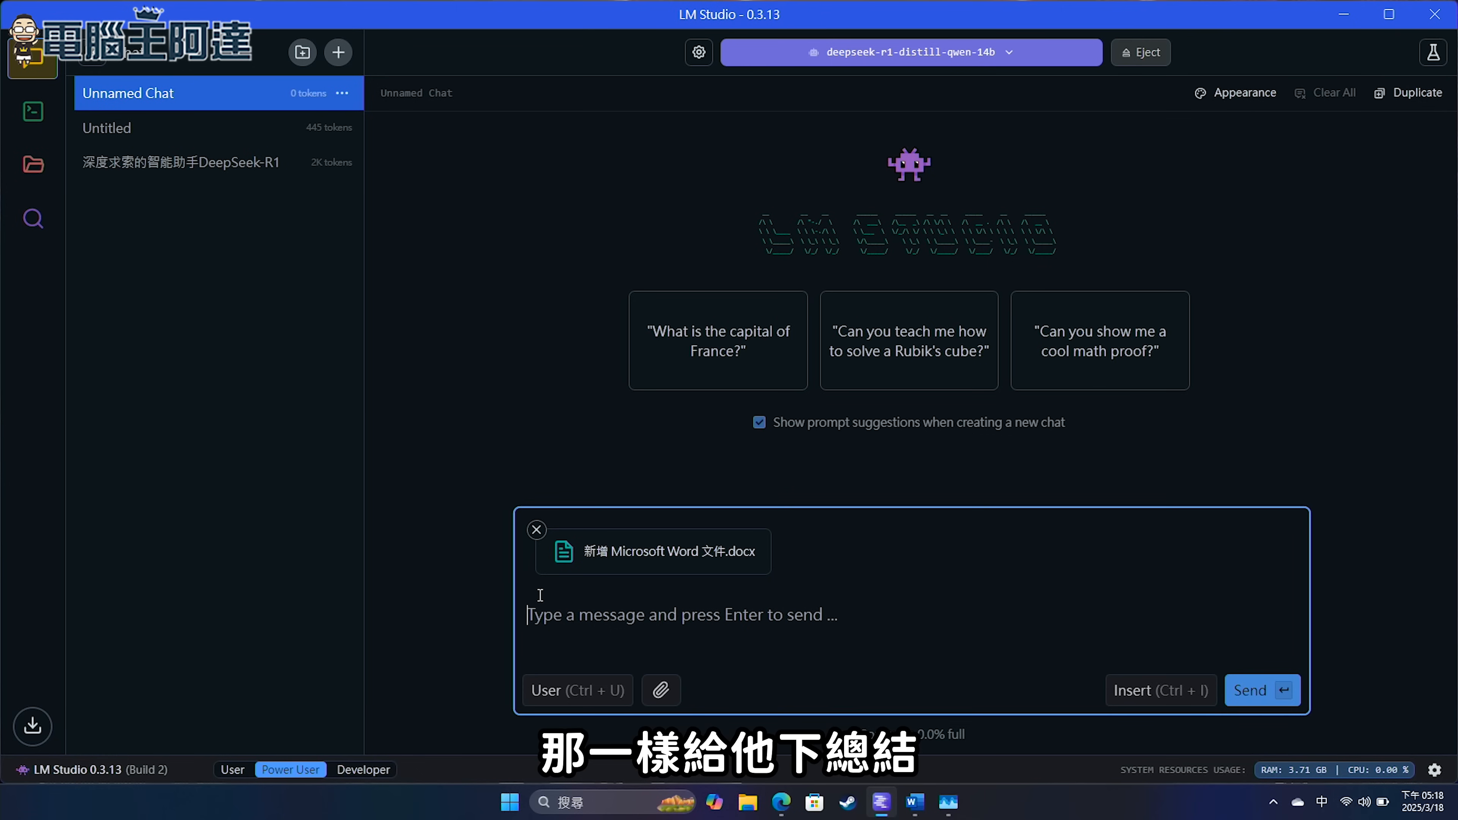
{"action": "key", "text": "ctrl+v"}
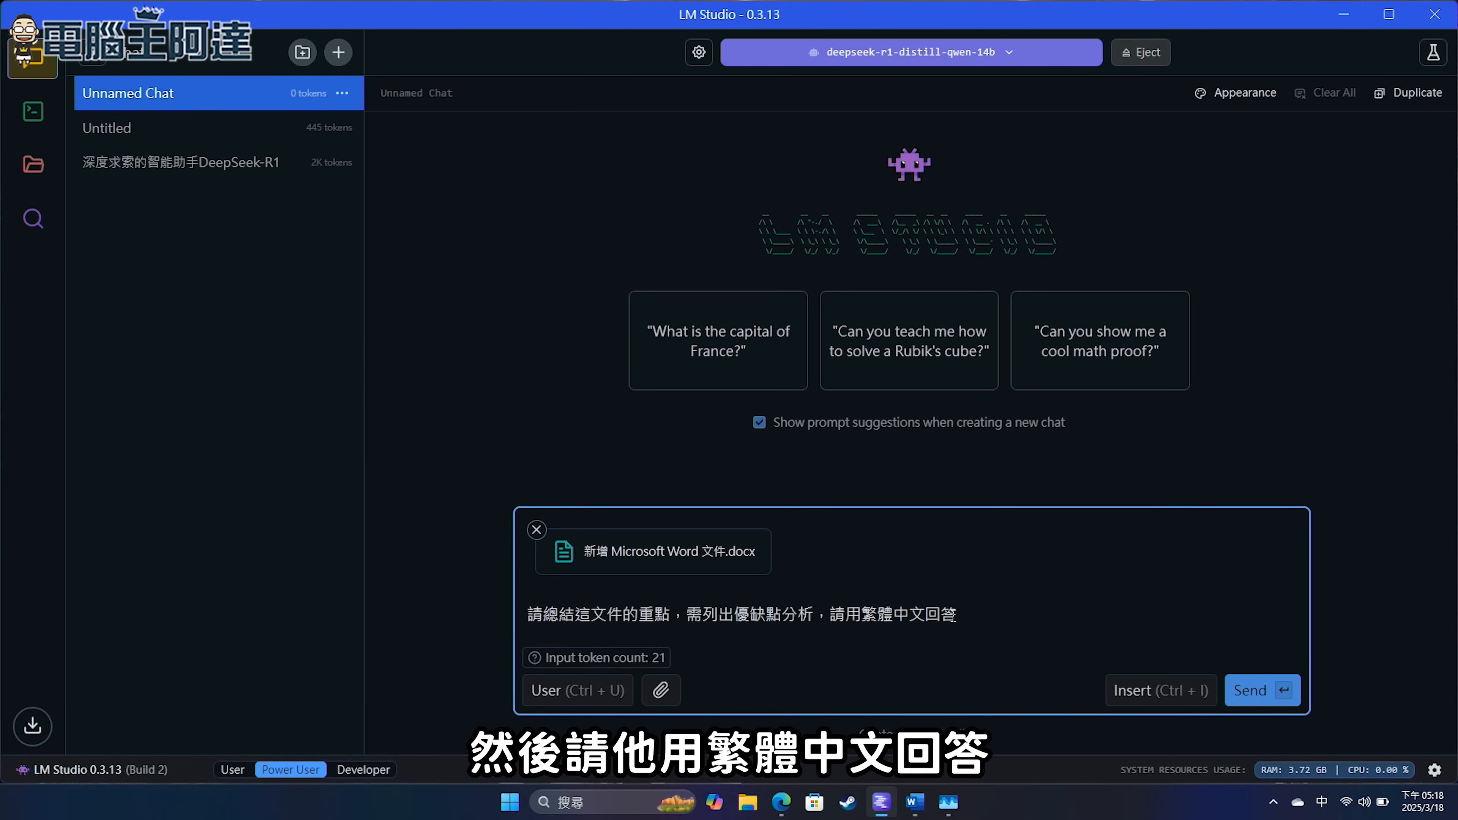
{"action": "key", "text": "Return"}
Switch to Task Manager and examine the CPU and GPU usage while the model processes the document.
{"action": "mouse_move", "coordinate": [949, 806]}
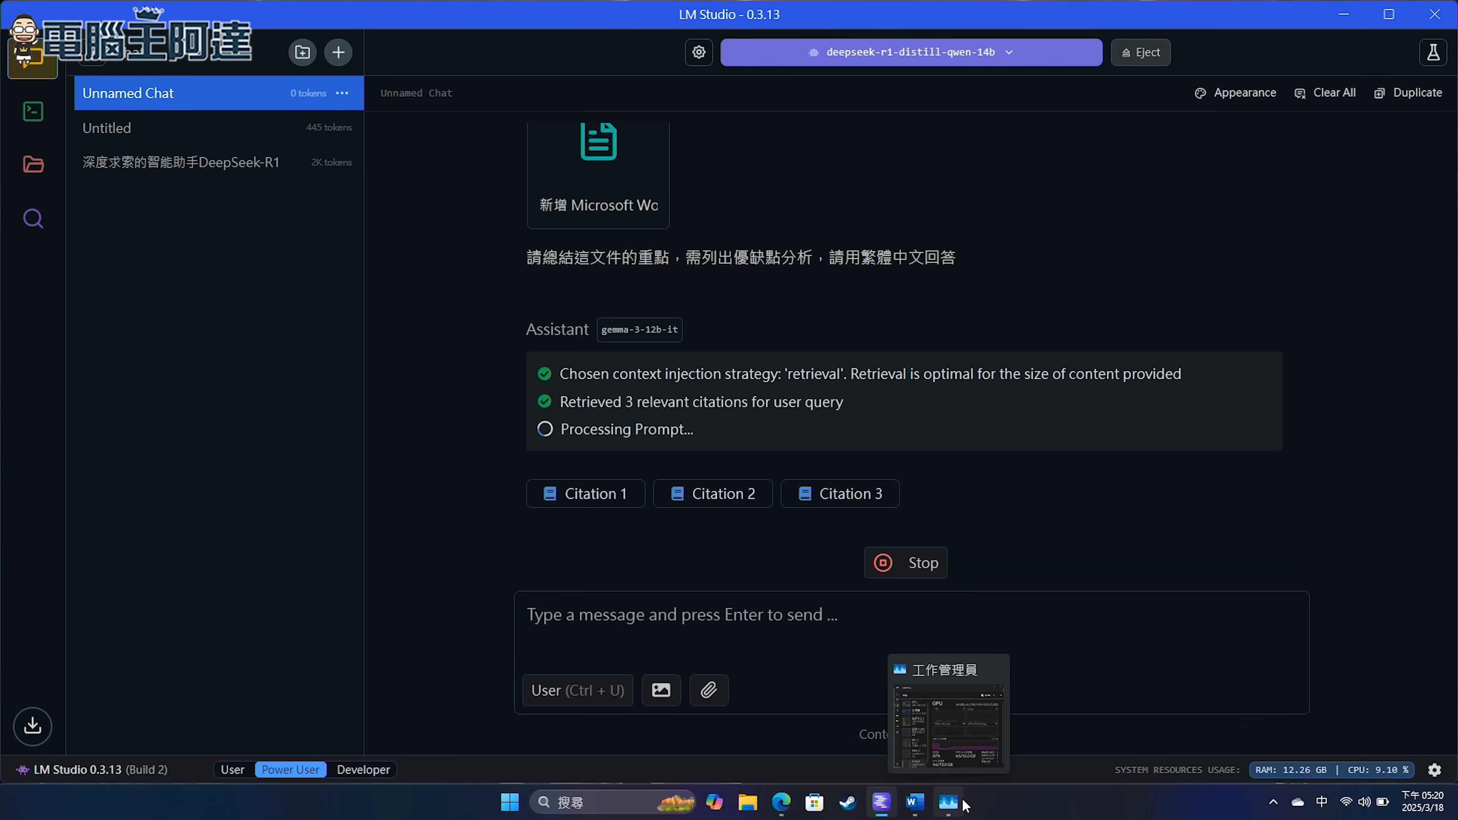
{"action": "left_click", "coordinate": [949, 804]}
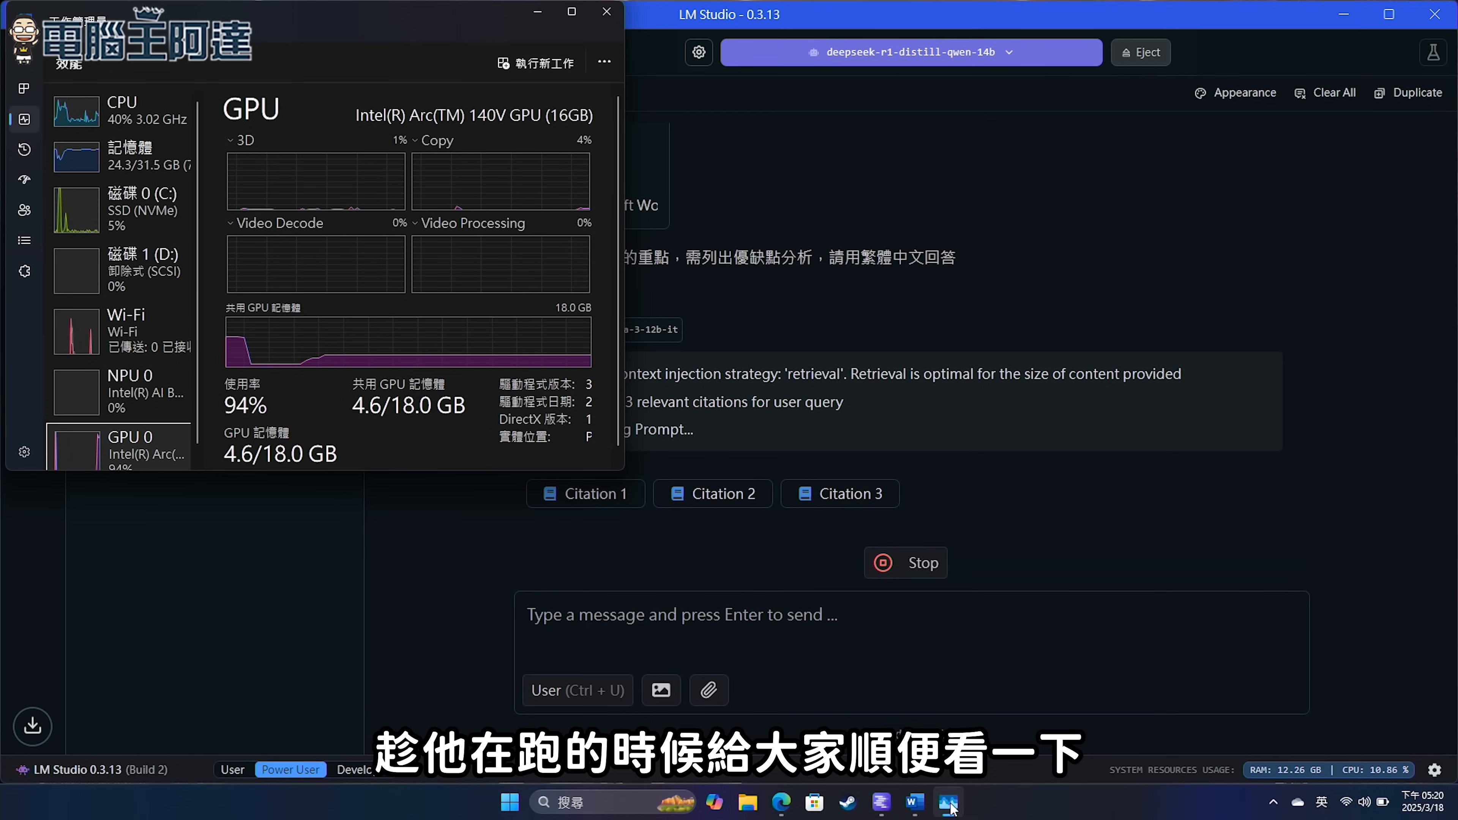
{"action": "left_click", "coordinate": [169, 121]}
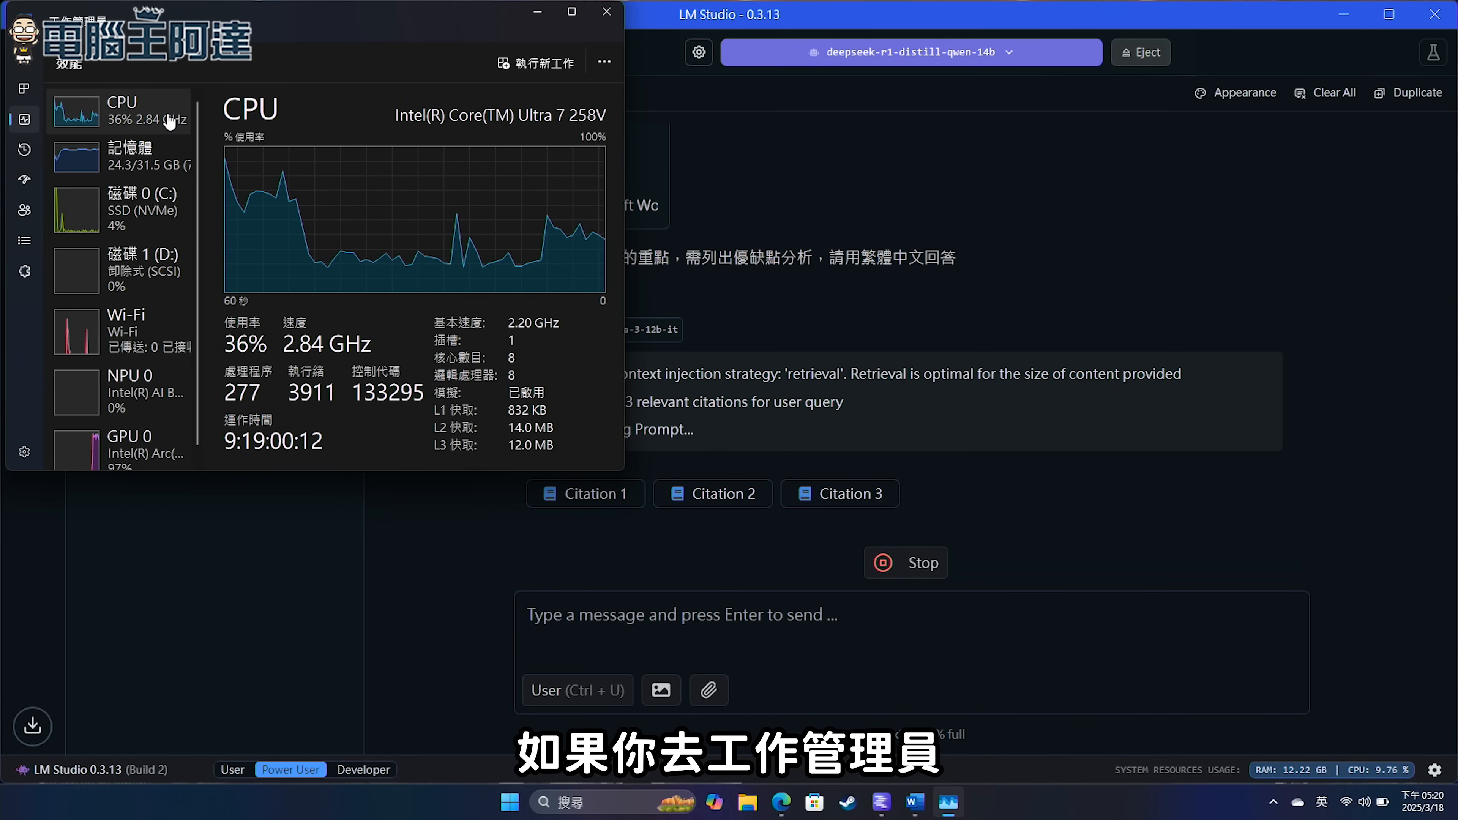
{"action": "left_click", "coordinate": [151, 457]}
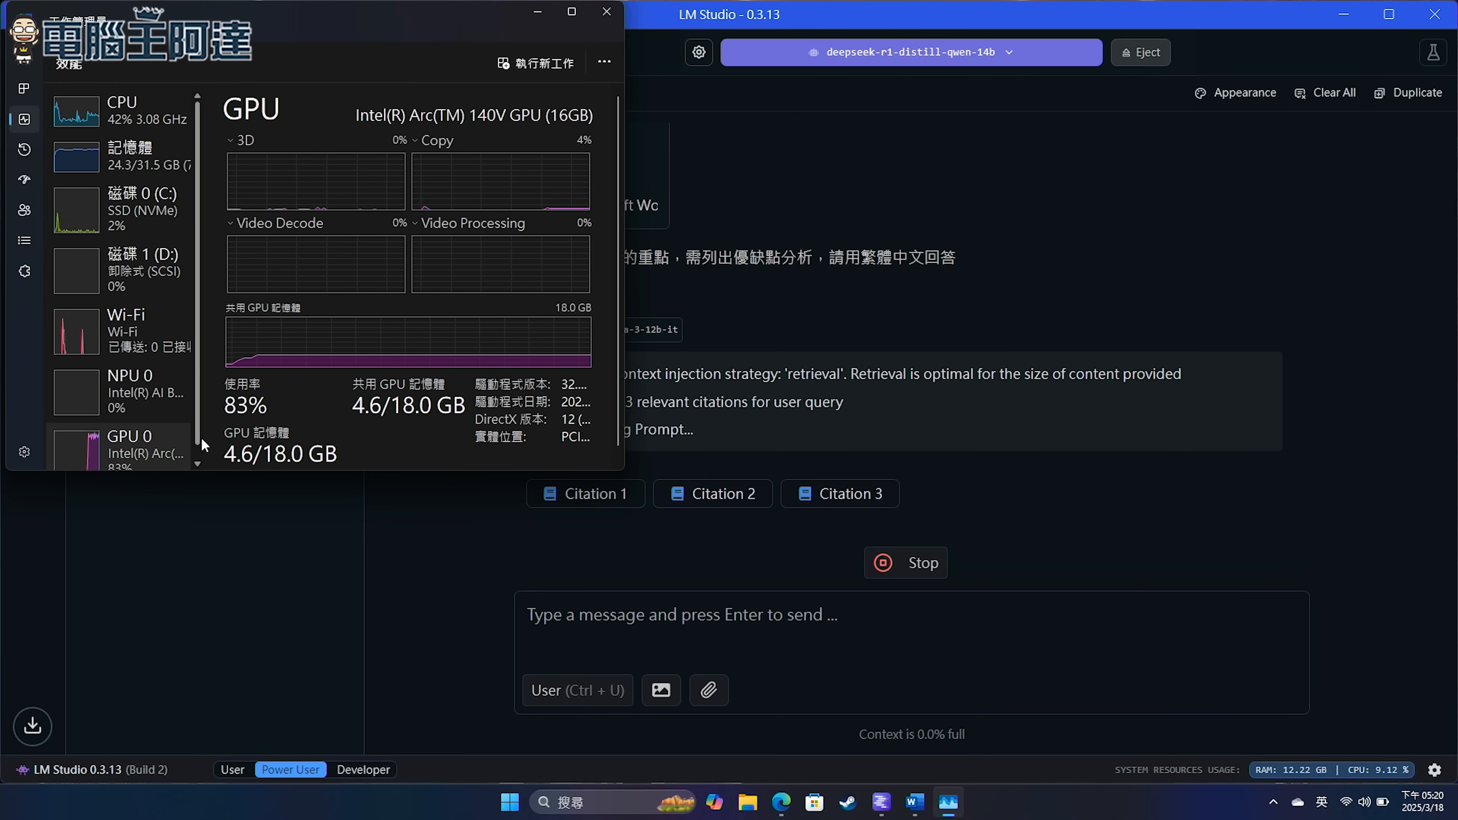
{"action": "left_click_drag", "start_coordinate": [195, 438], "coordinate": [193, 449]}
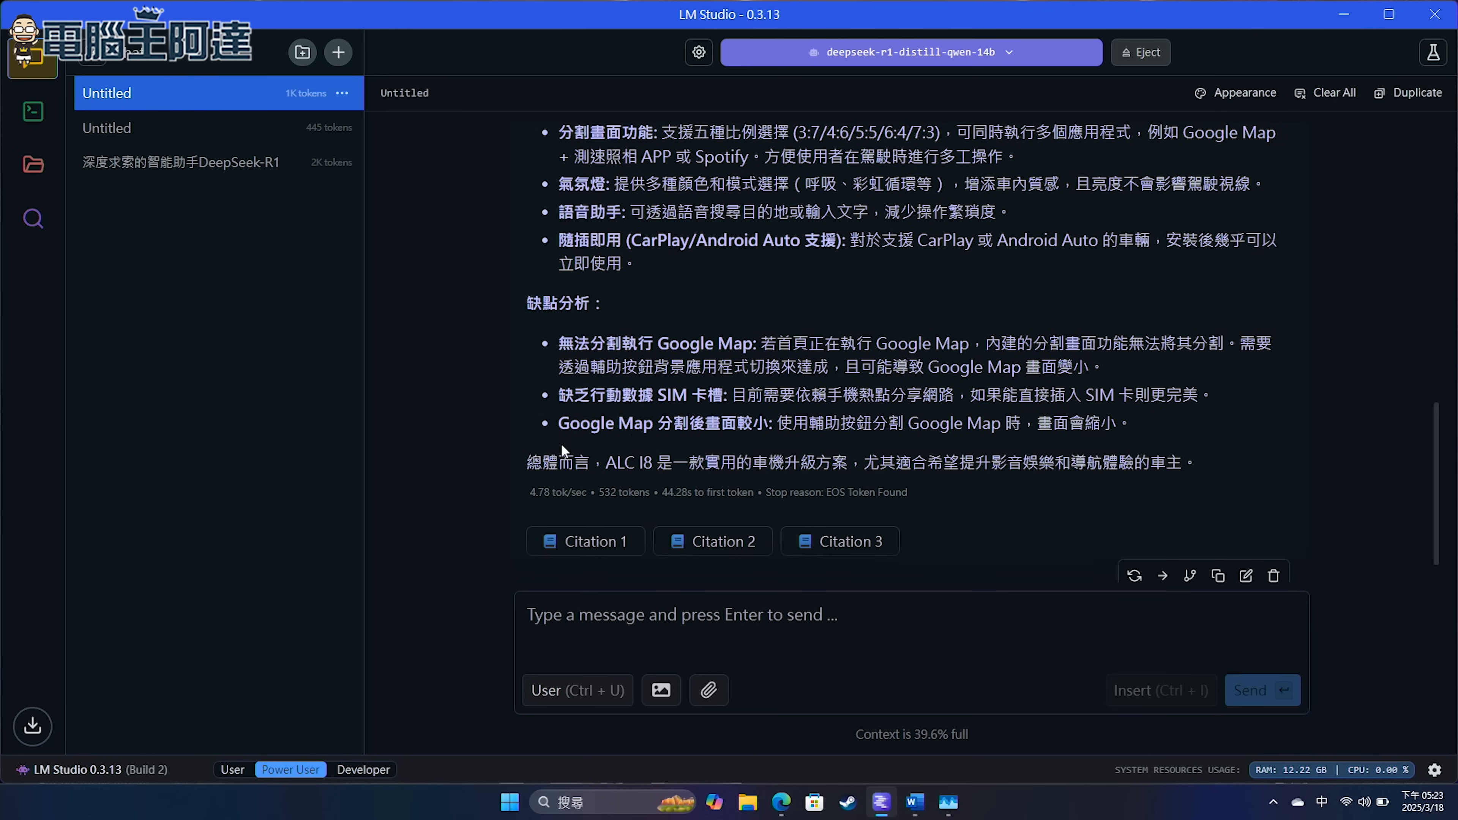
Read through the advantages and disadvantages in the Gemma model's summary of the document.
{"action": "scroll", "coordinate": [597, 436], "scroll_direction": "up", "scroll_amount": 3}
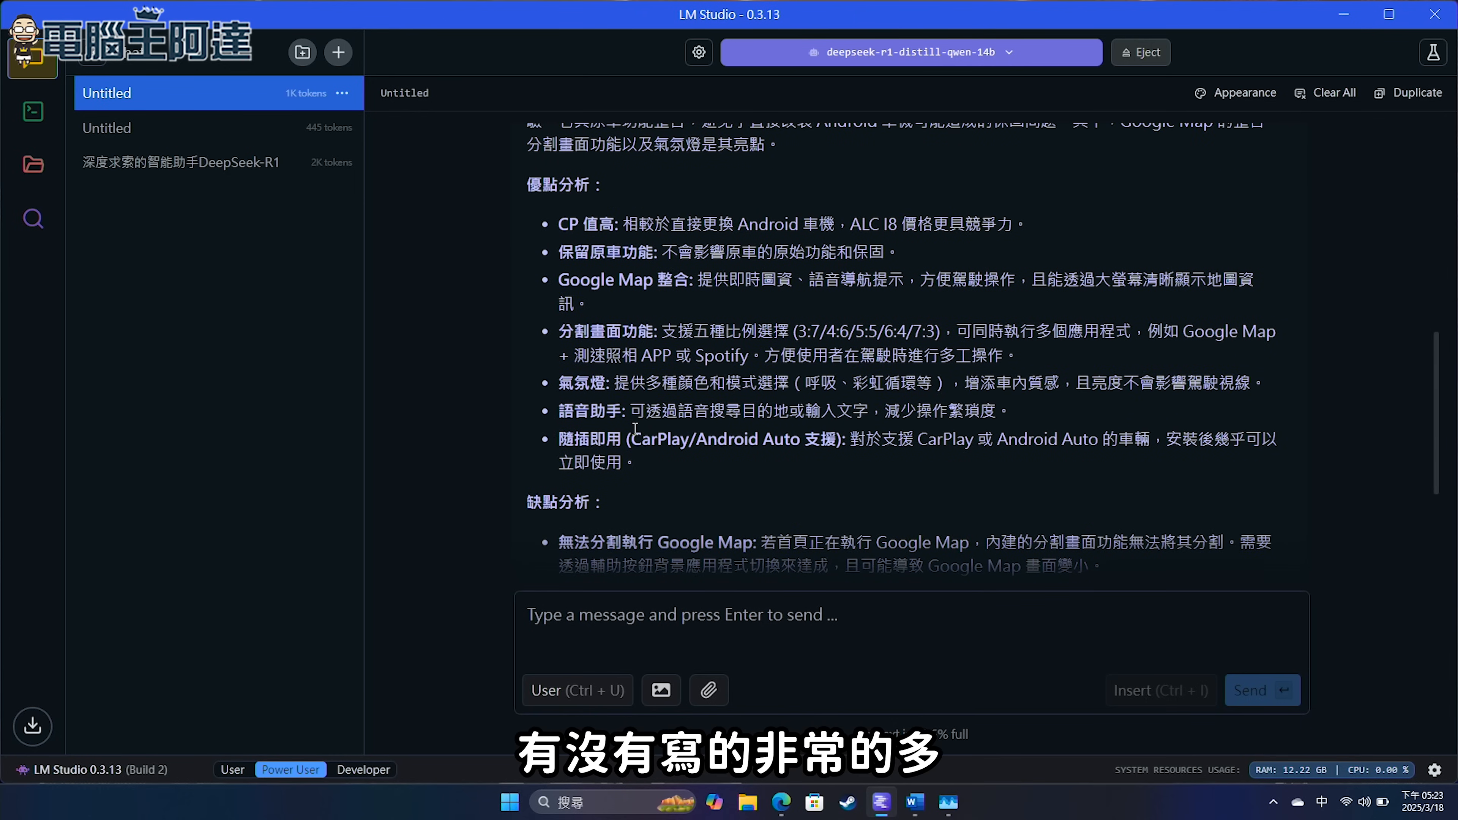
{"action": "scroll", "coordinate": [634, 427], "scroll_direction": "down", "scroll_amount": 2}
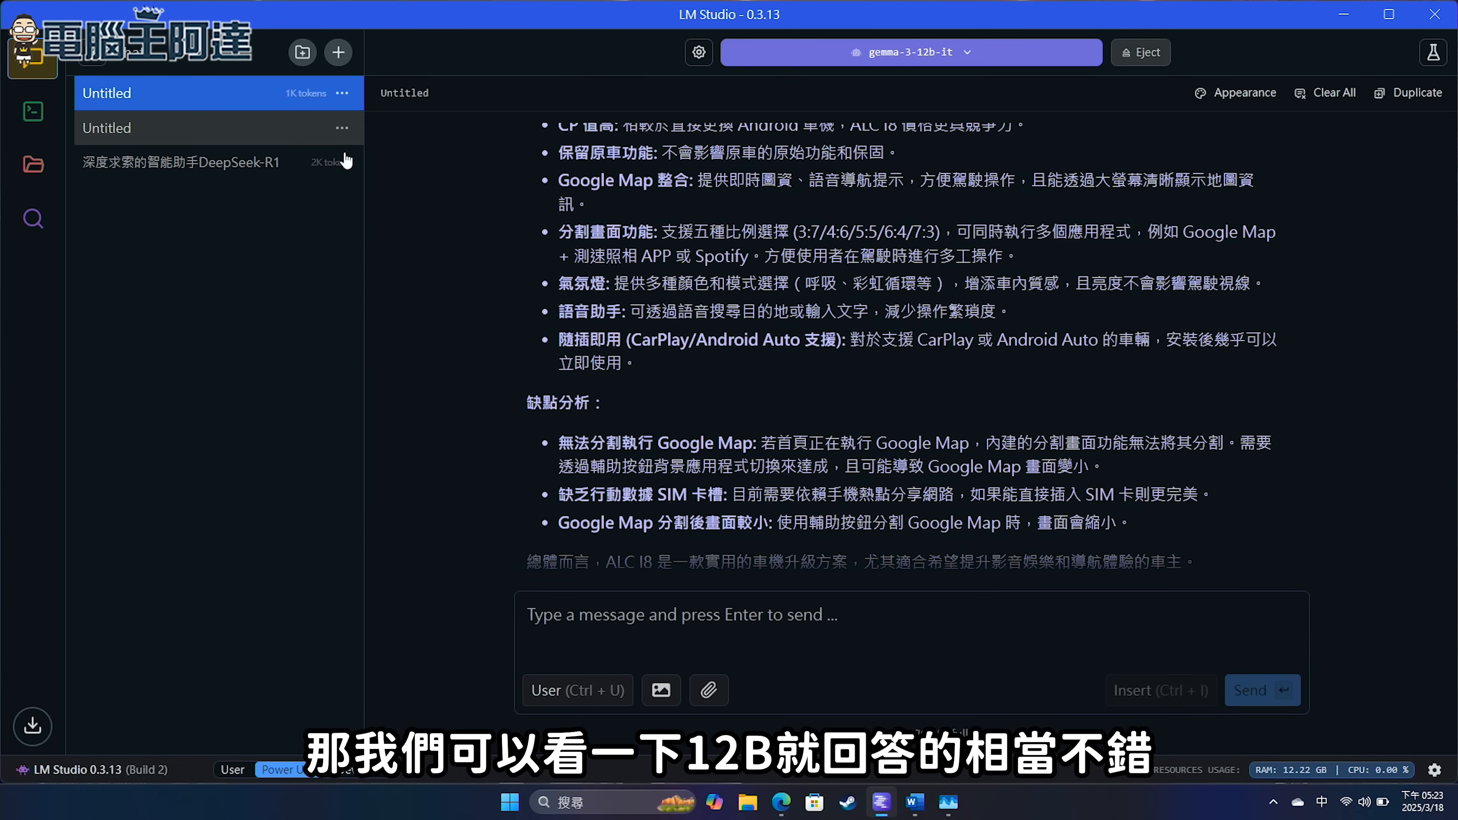
{"action": "scroll", "coordinate": [614, 272], "scroll_direction": "up", "scroll_amount": 5}
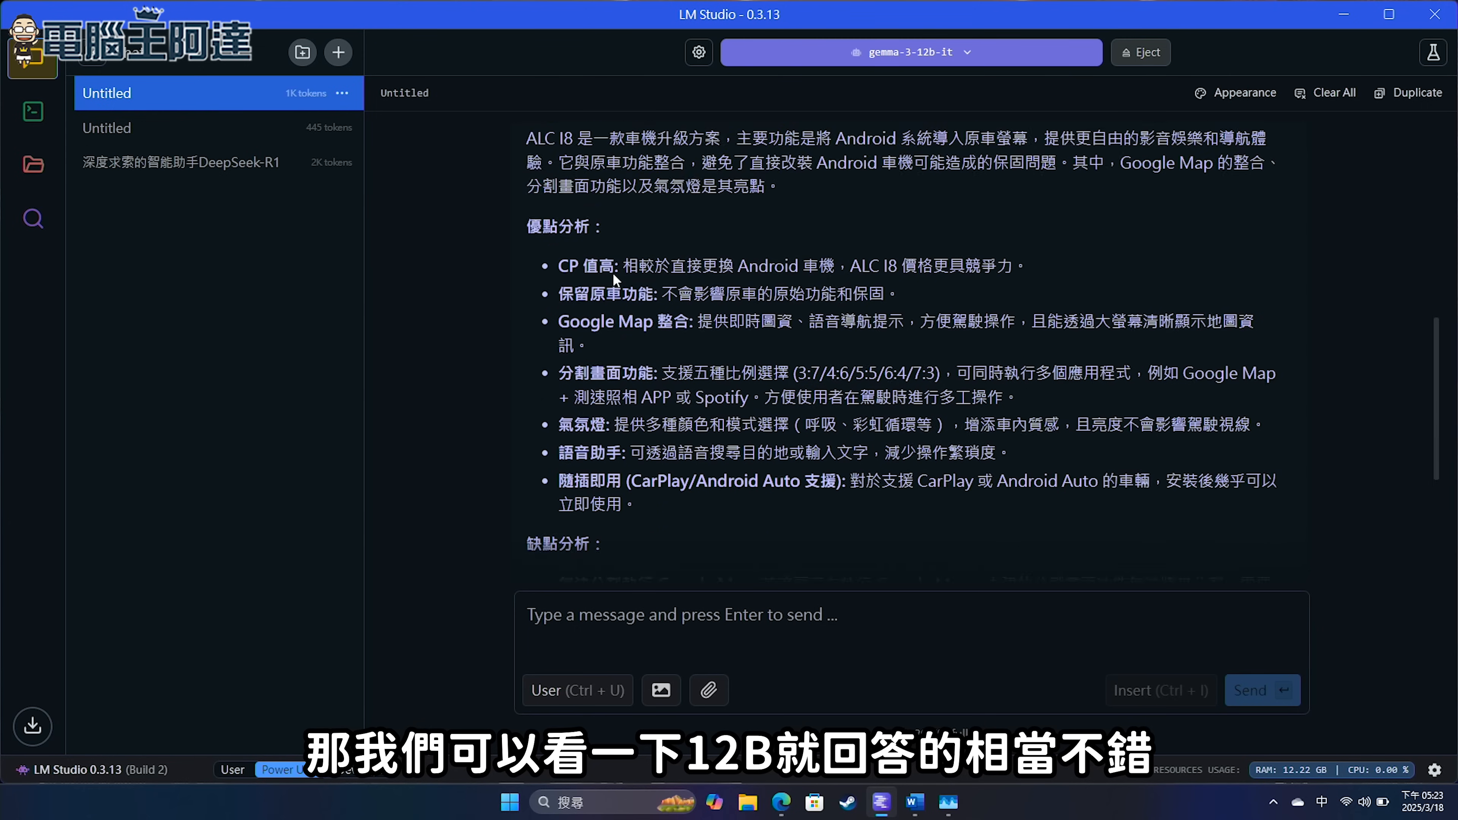
{"action": "scroll", "coordinate": [615, 279], "scroll_direction": "down", "scroll_amount": 4}
{"action": "scroll", "coordinate": [616, 279], "scroll_direction": "down", "scroll_amount": 3}
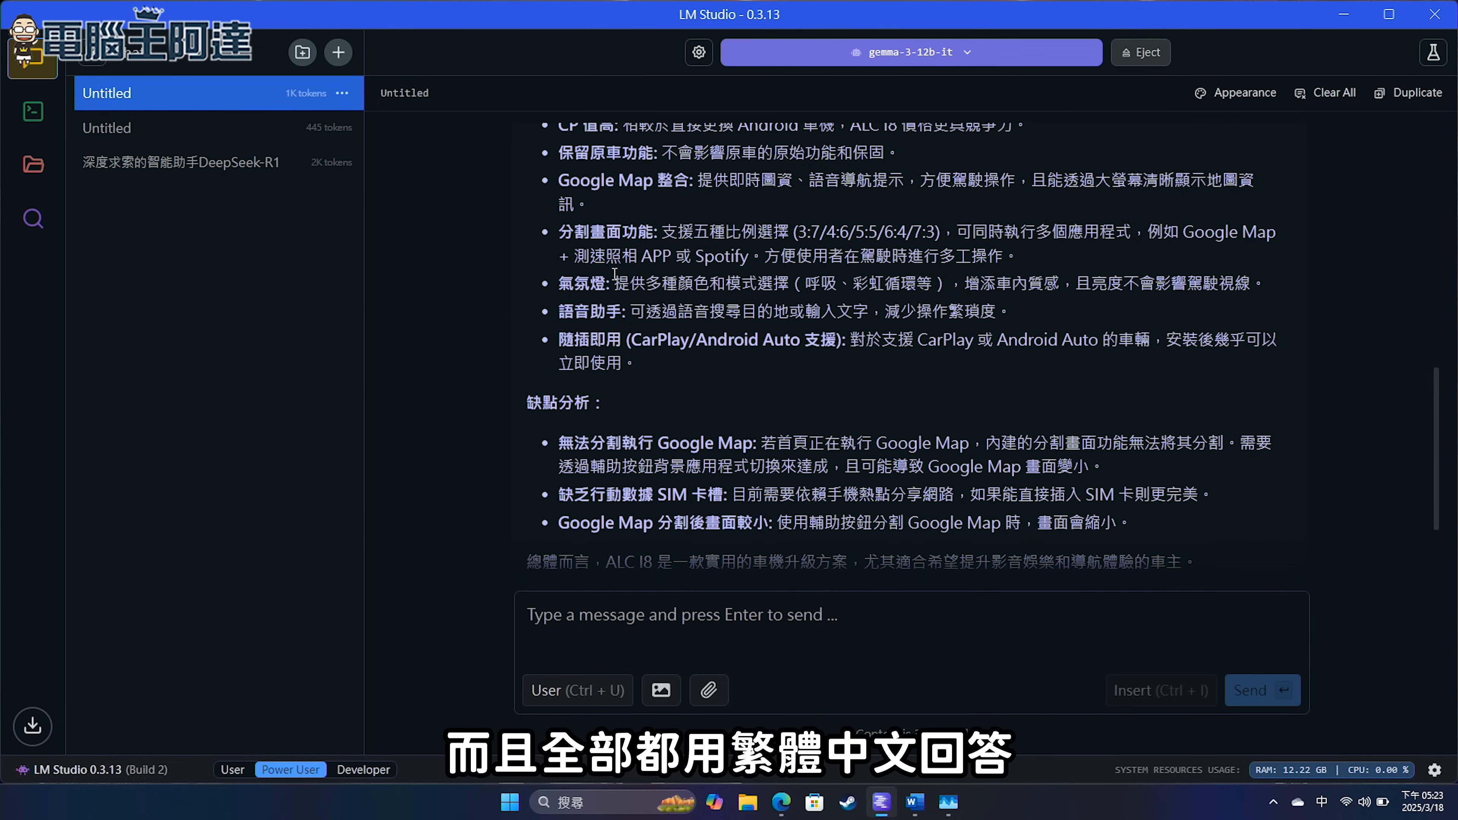
{"action": "left_click", "coordinate": [212, 106]}
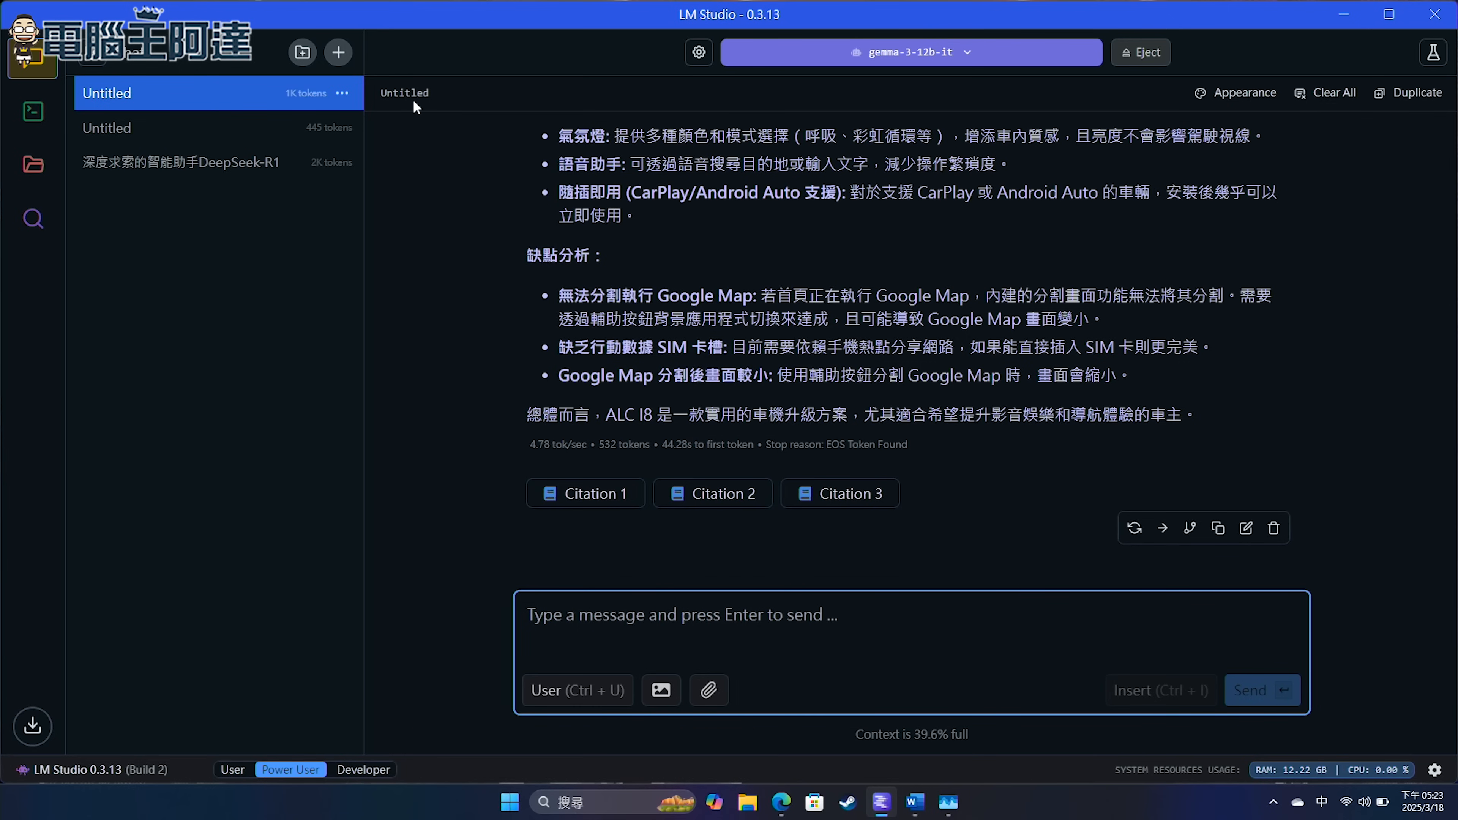
Load Gemma 3 12B Instruct and send it the question "9.11與9.9哪個數字比較大" in a new chat.
{"action": "left_click", "coordinate": [963, 58]}
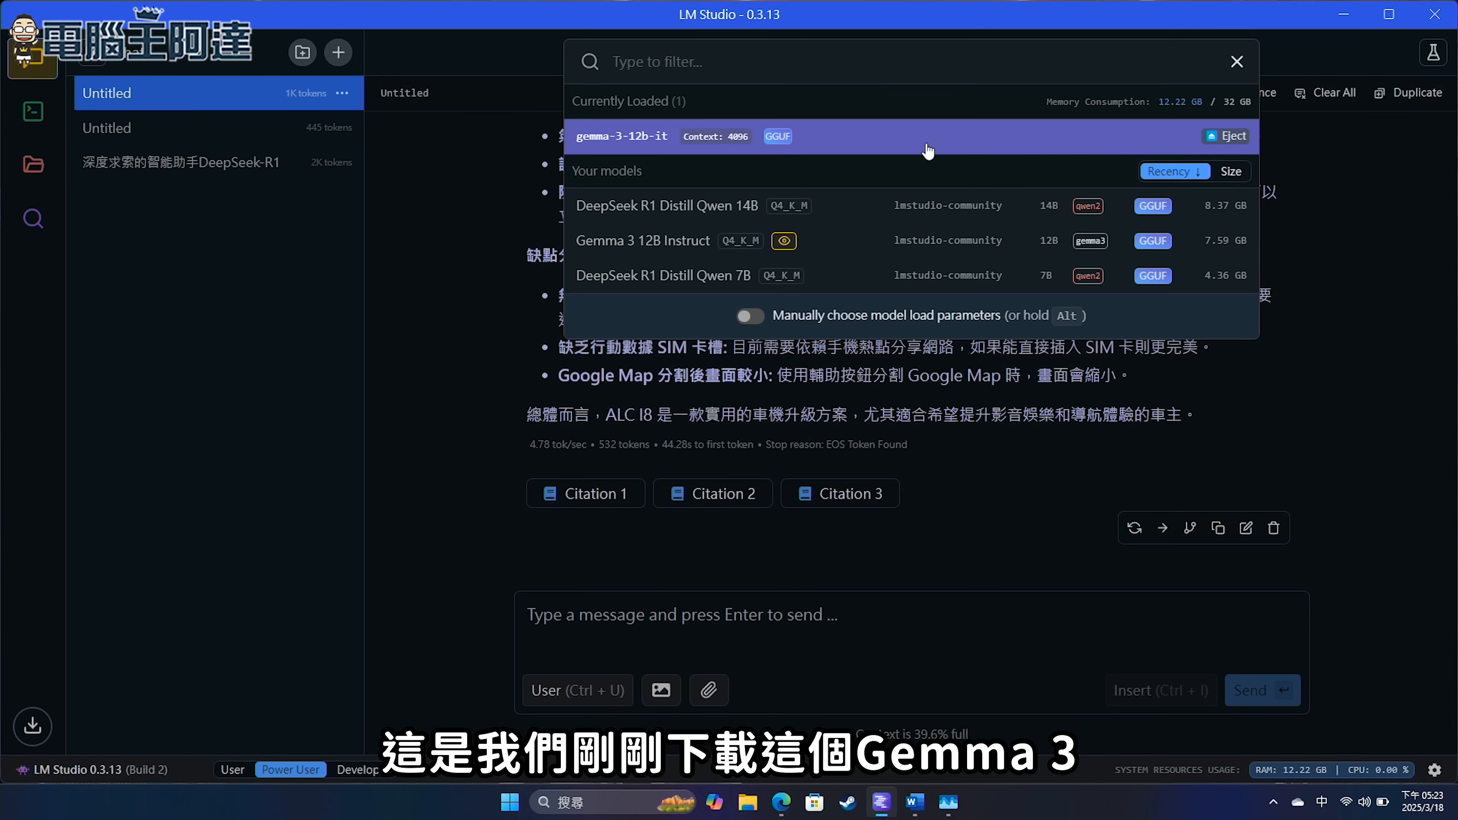
{"action": "left_click", "coordinate": [888, 244]}
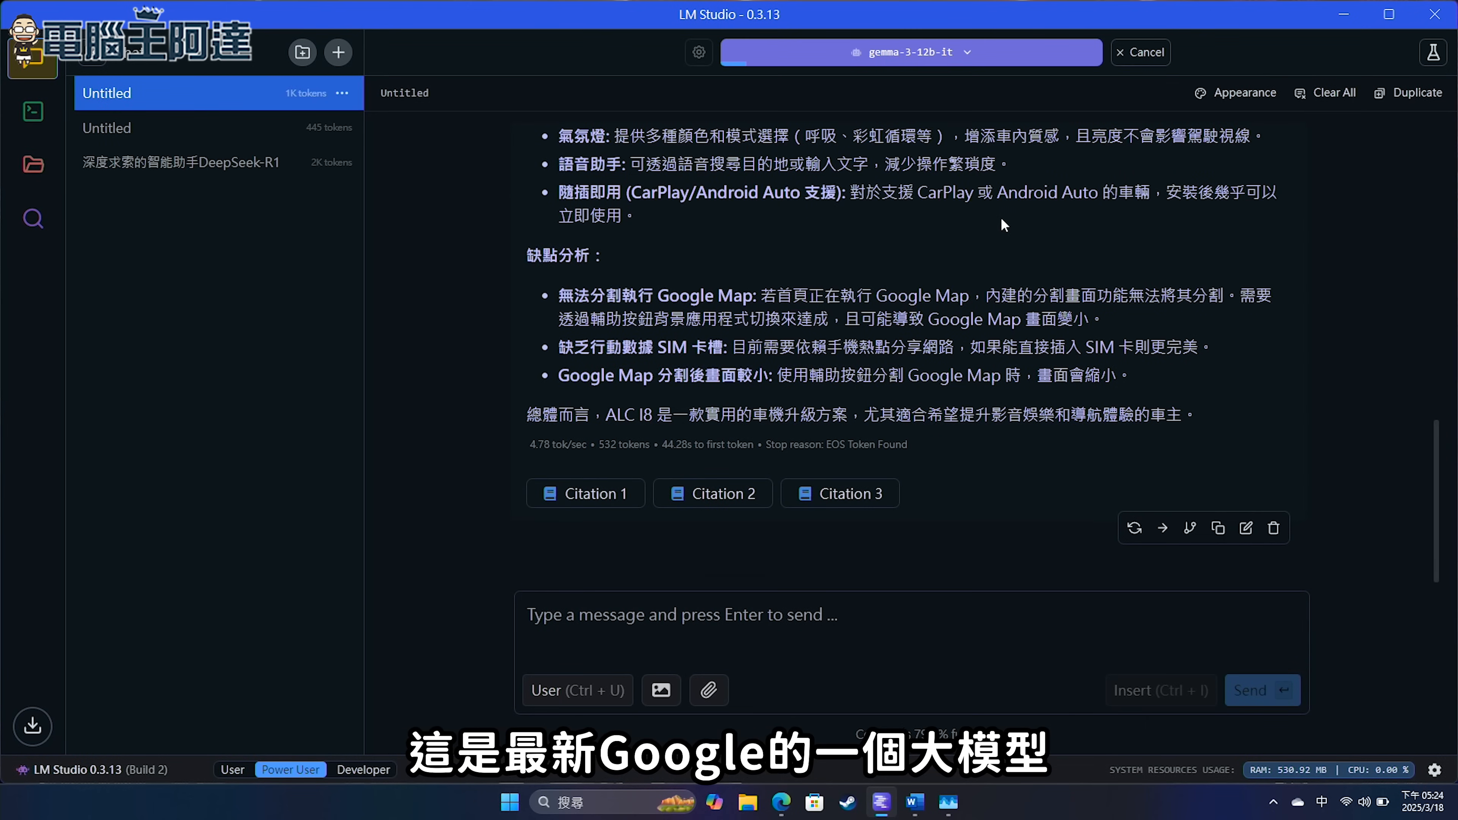
{"action": "left_click", "coordinate": [346, 53]}
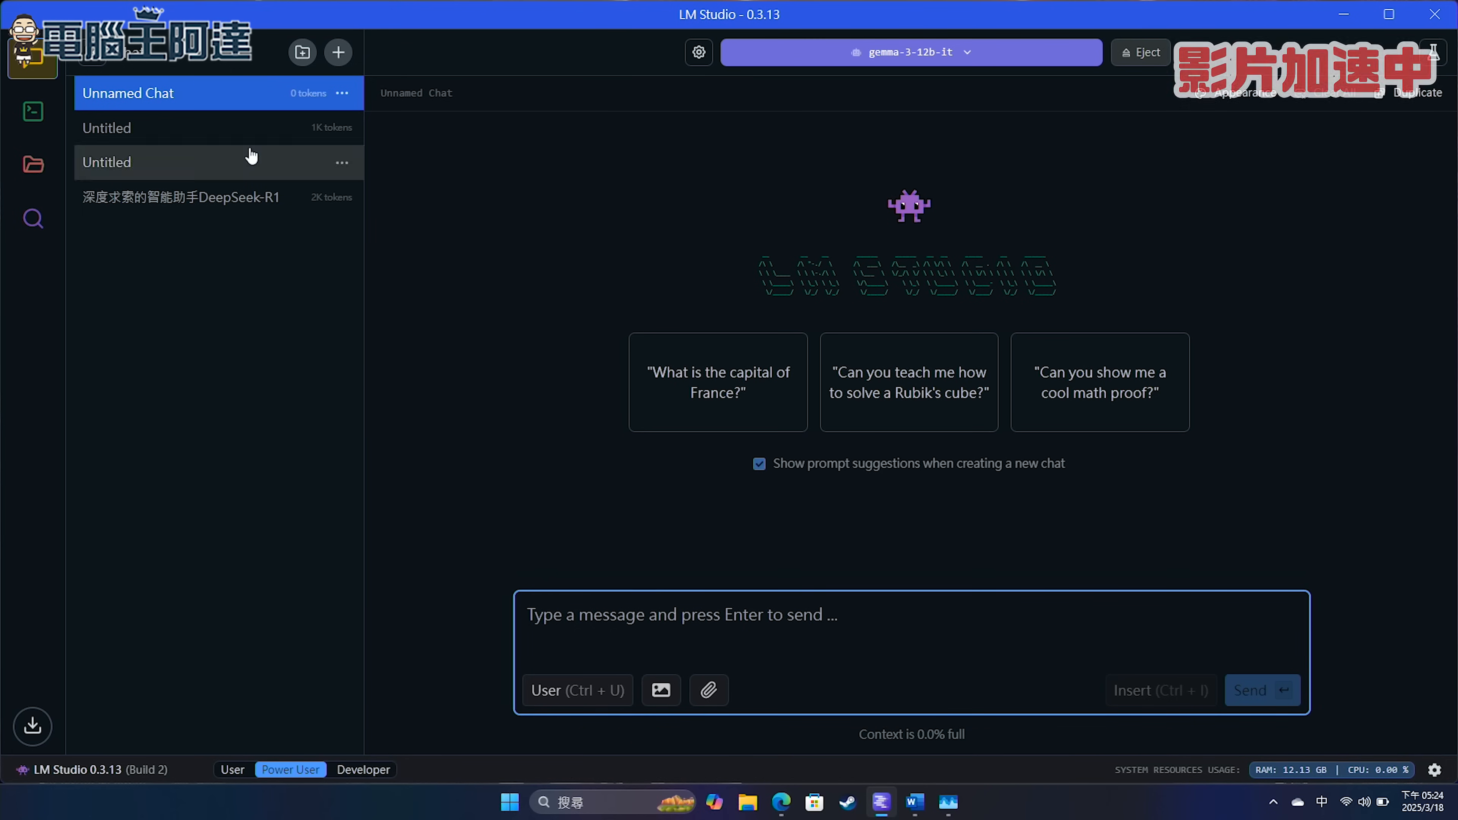
{"action": "type", "text": "9.11與9.9ㄋㄚ哪個數字比較大"}
{"action": "left_click", "coordinate": [1241, 688]}
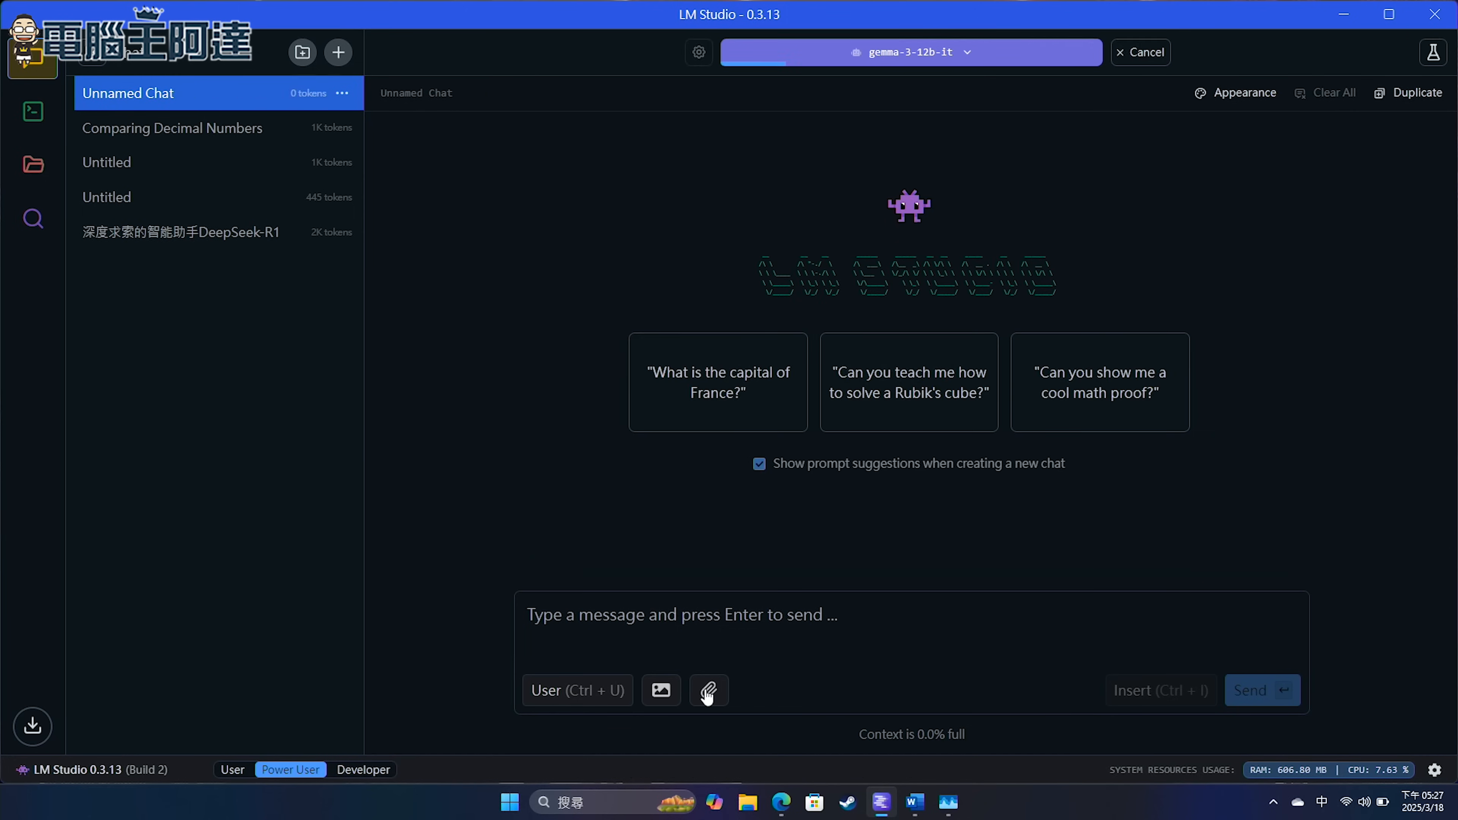
Attach 新增 Microsoft Word 文件.docx to the empty chat and send it with "請總結這文件的重點，需列出優缺點分析".
{"action": "left_click", "coordinate": [707, 689]}
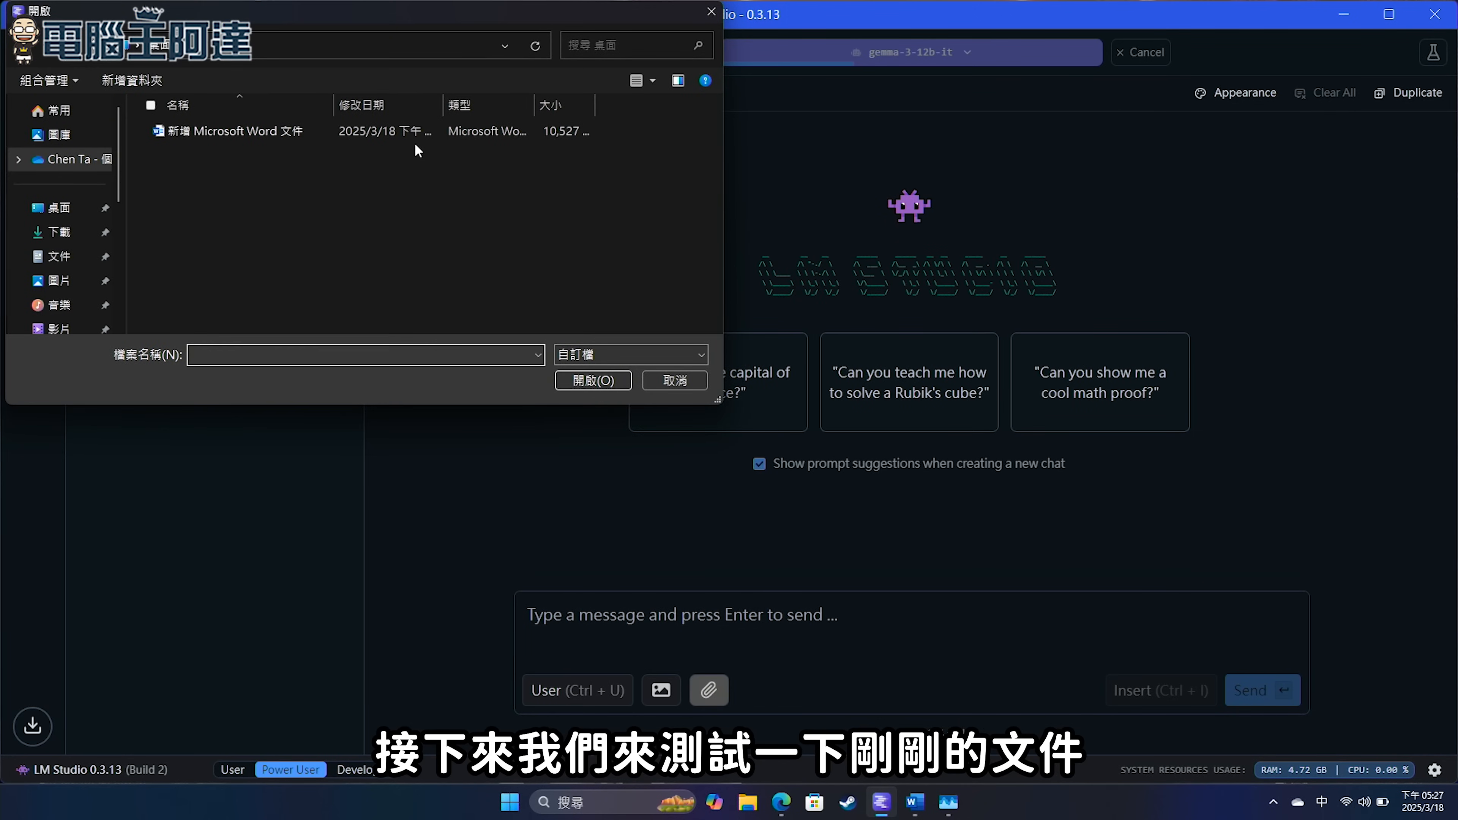
{"action": "double_click", "coordinate": [414, 132]}
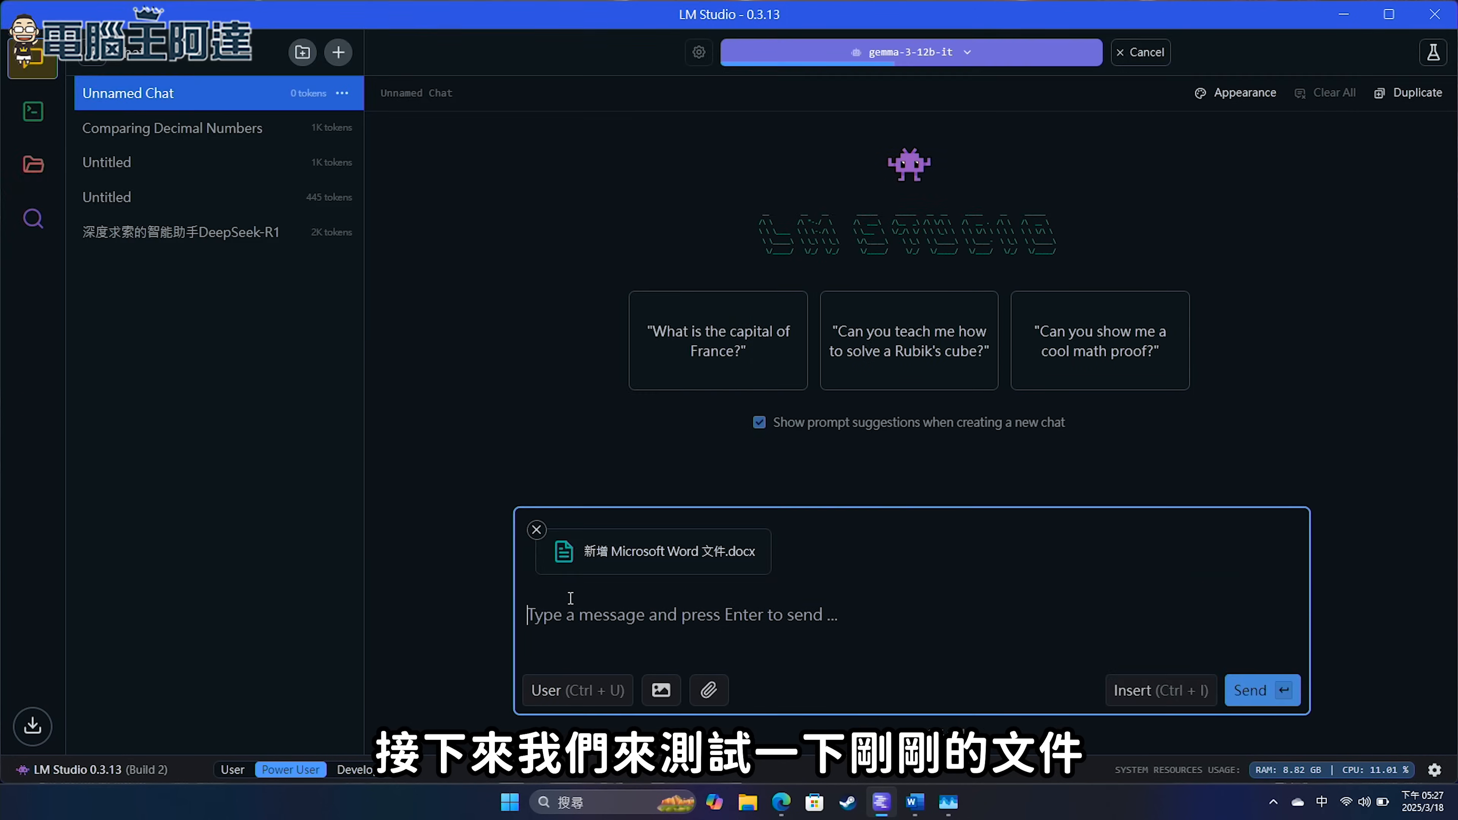
{"action": "type", "text": "請總結這文件的重點，需列出優缺點分析"}
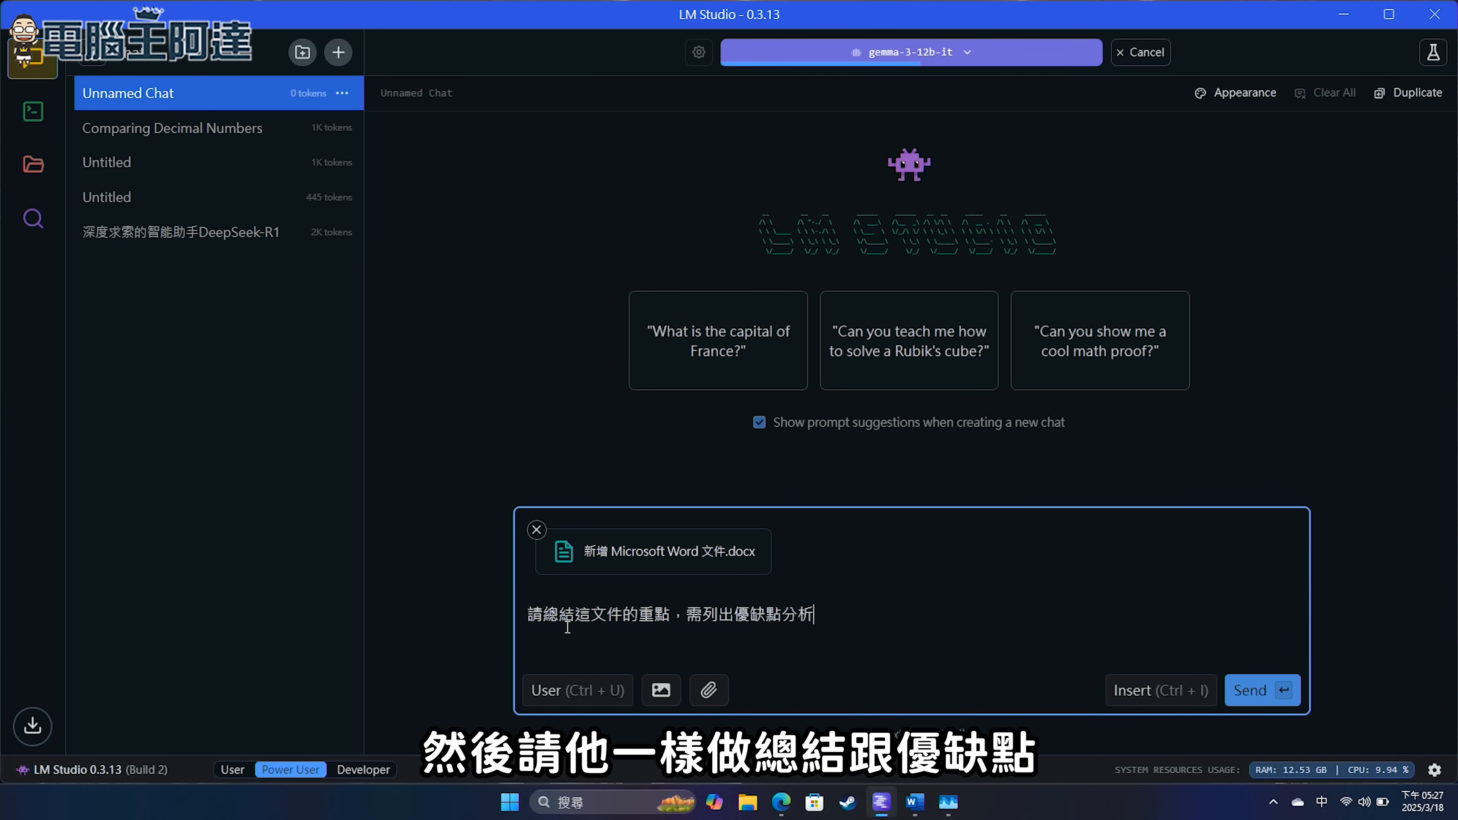
{"action": "left_click", "coordinate": [1242, 689]}
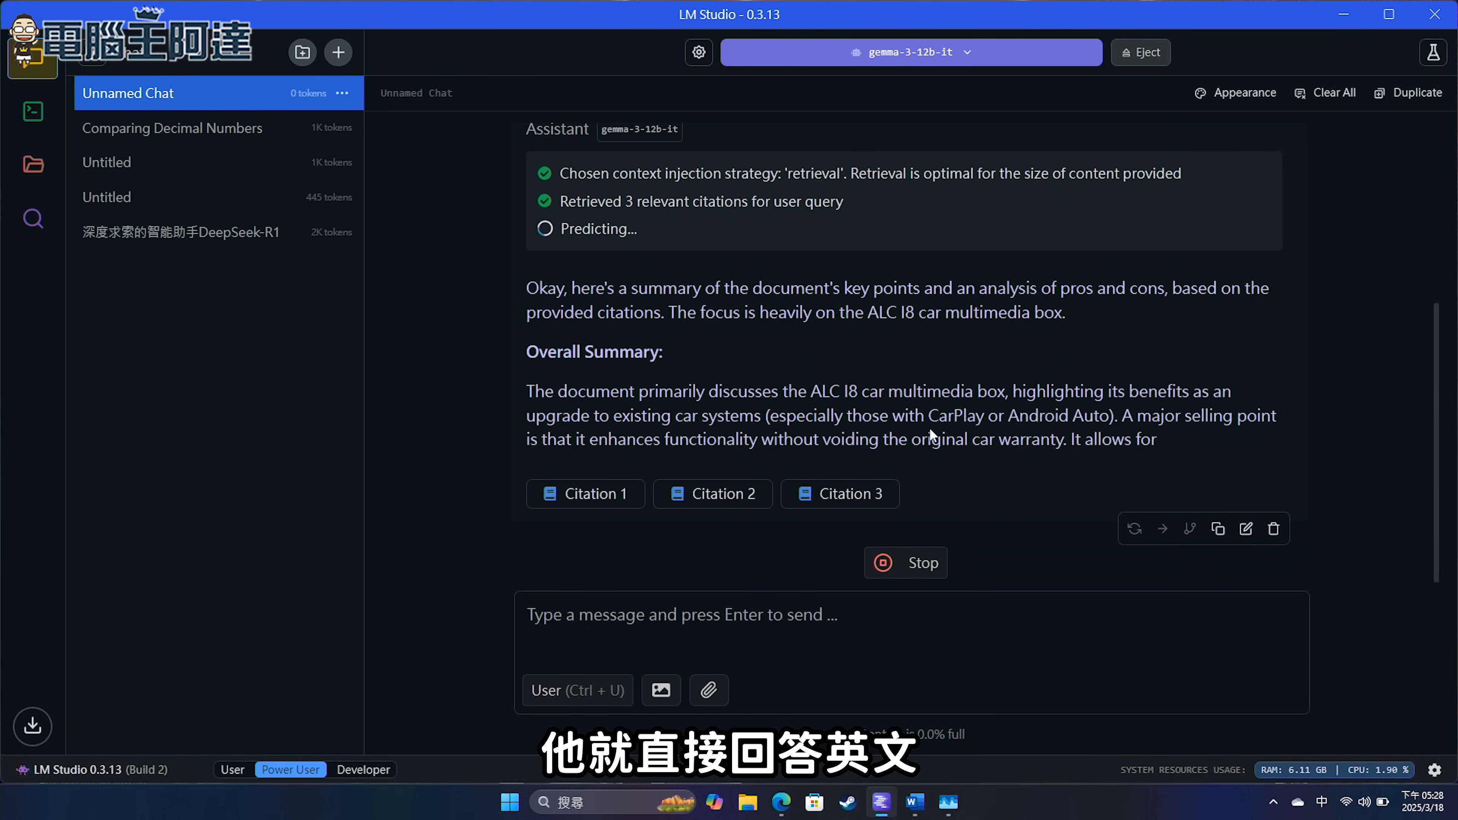
Stop the English reply, send "請總結這文件的重點，需列出優缺點分析，請用繁體中文回答" and read through the advantages and disadvantages in the new answer.
{"action": "left_click", "coordinate": [887, 565]}
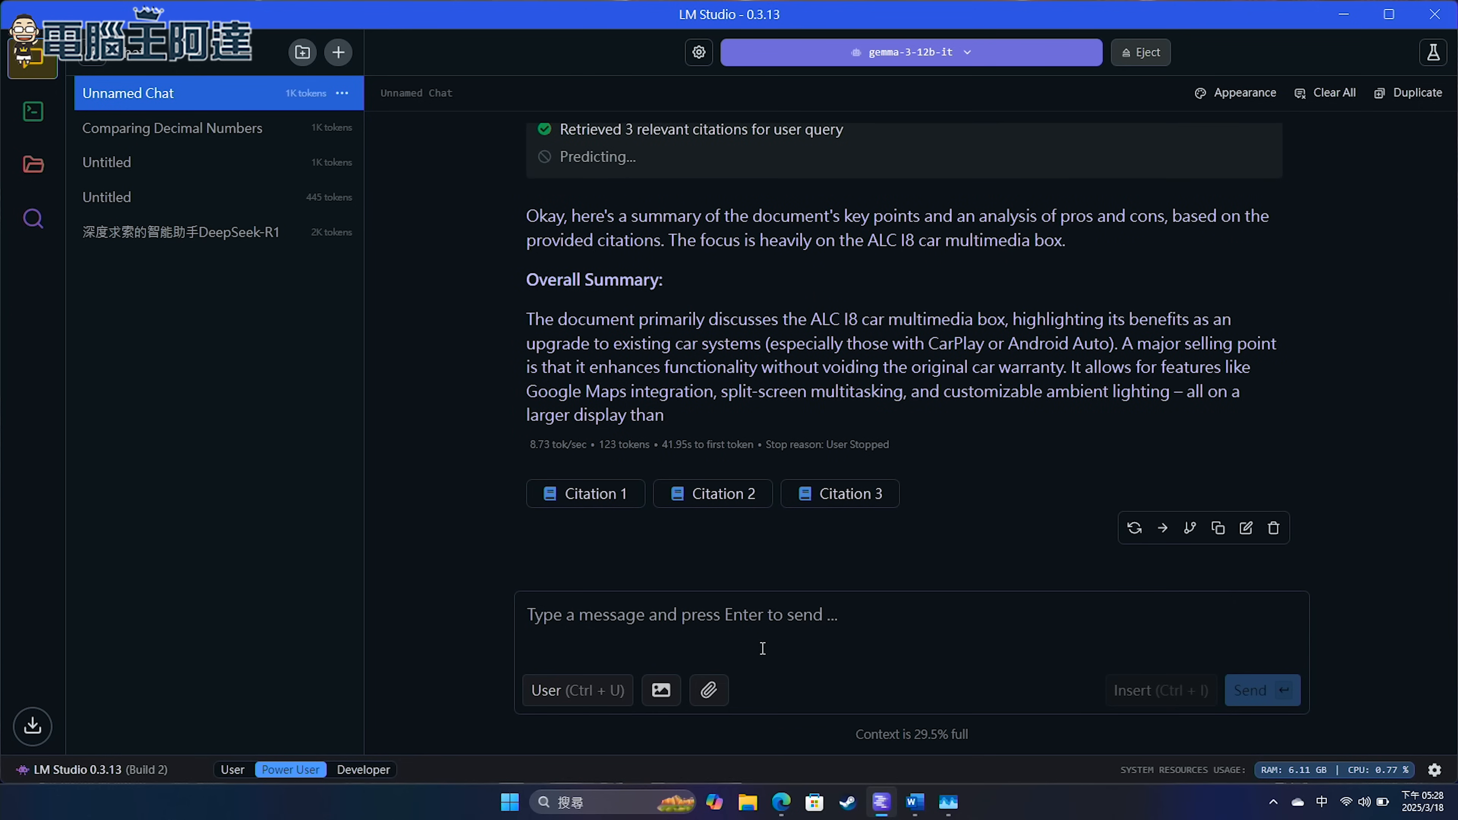
{"action": "left_click", "coordinate": [767, 625]}
{"action": "type", "text": "請總結這文件的重點，需列出優缺點分析，請用繁體中文回答"}
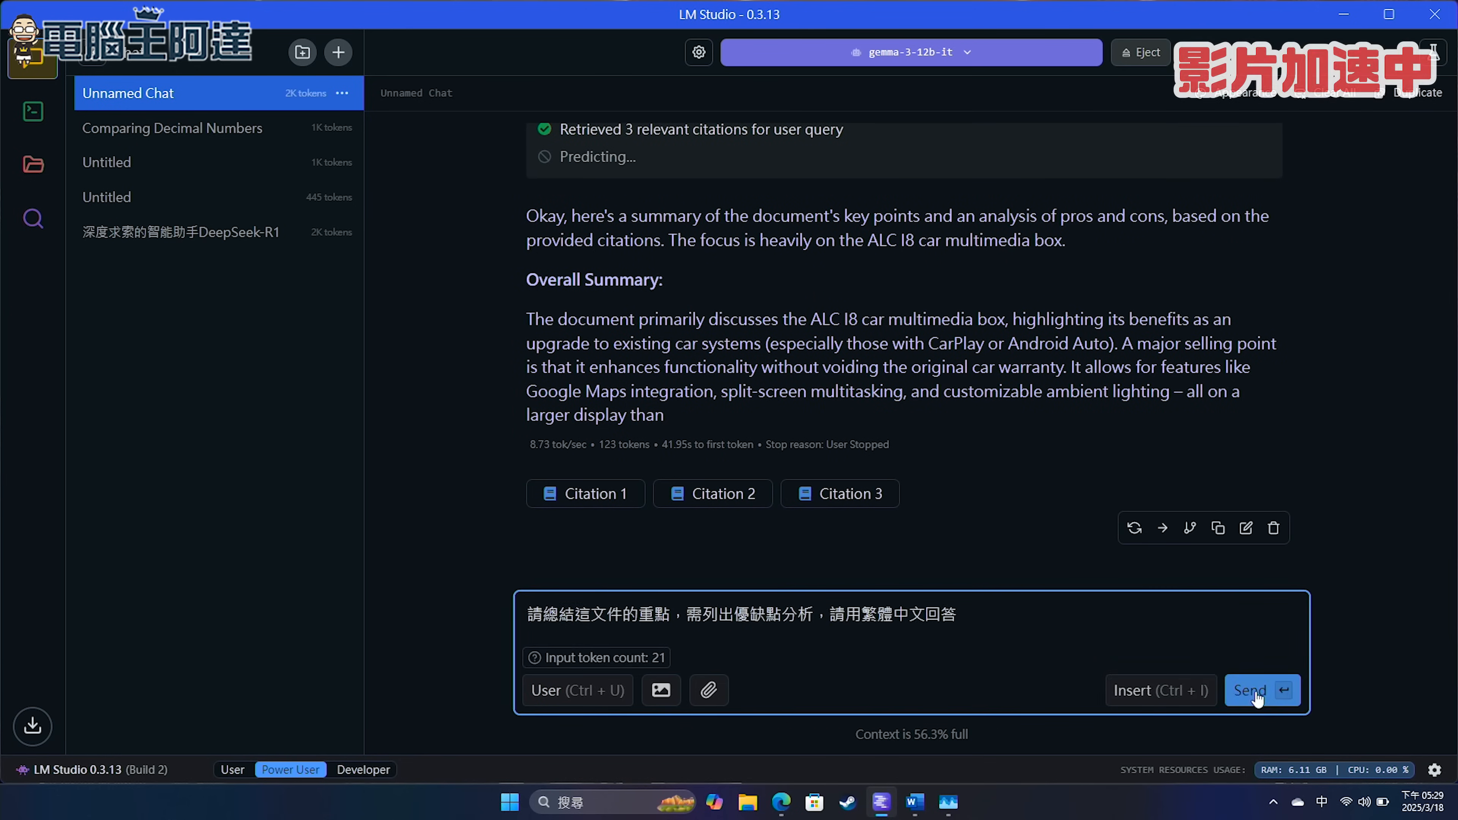
{"action": "left_click", "coordinate": [1255, 691]}
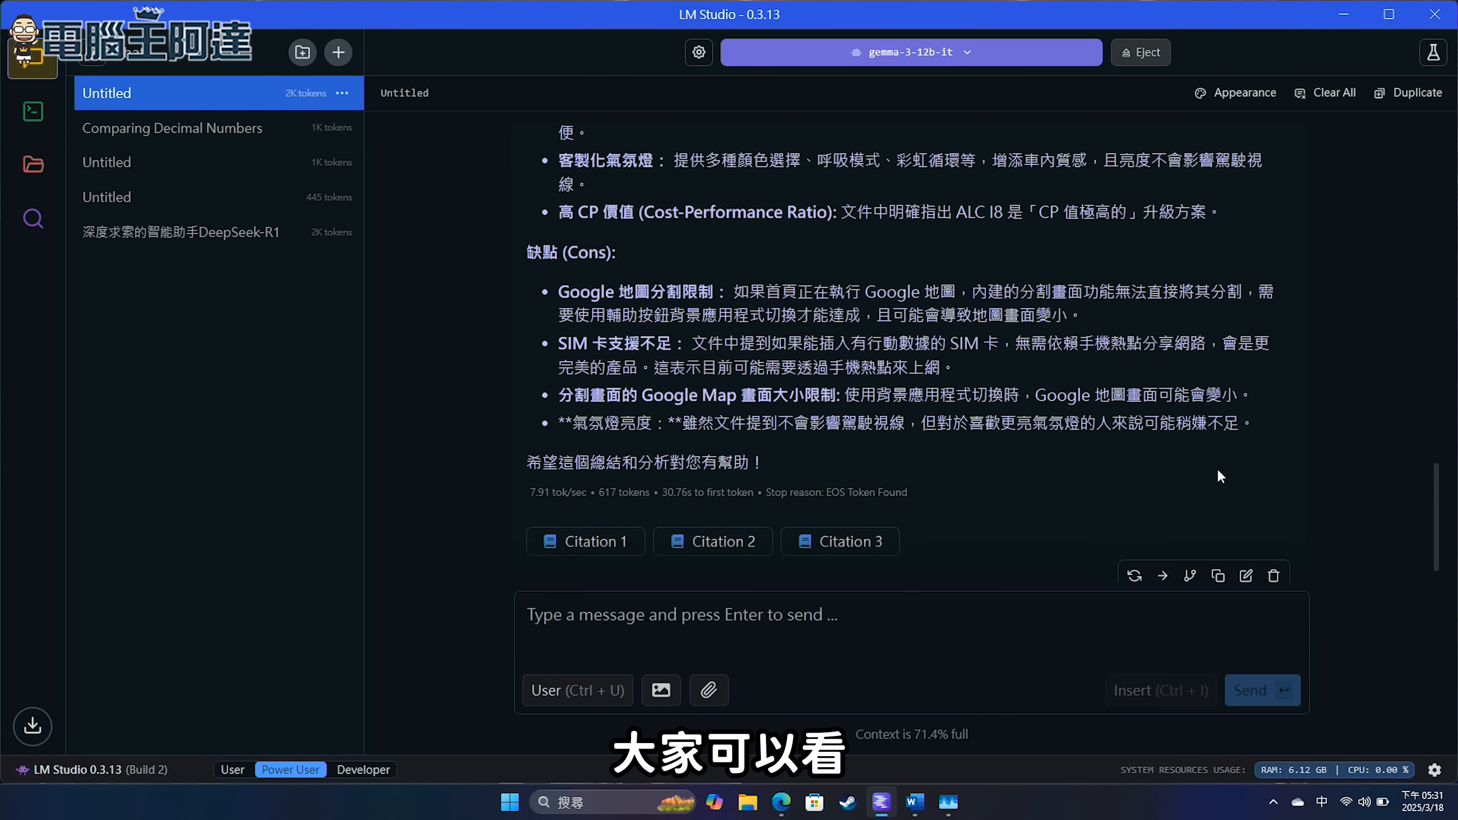
{"action": "scroll", "coordinate": [1216, 469], "scroll_direction": "up", "scroll_amount": 4}
{"action": "scroll", "coordinate": [1207, 413], "scroll_direction": "down", "scroll_amount": 2}
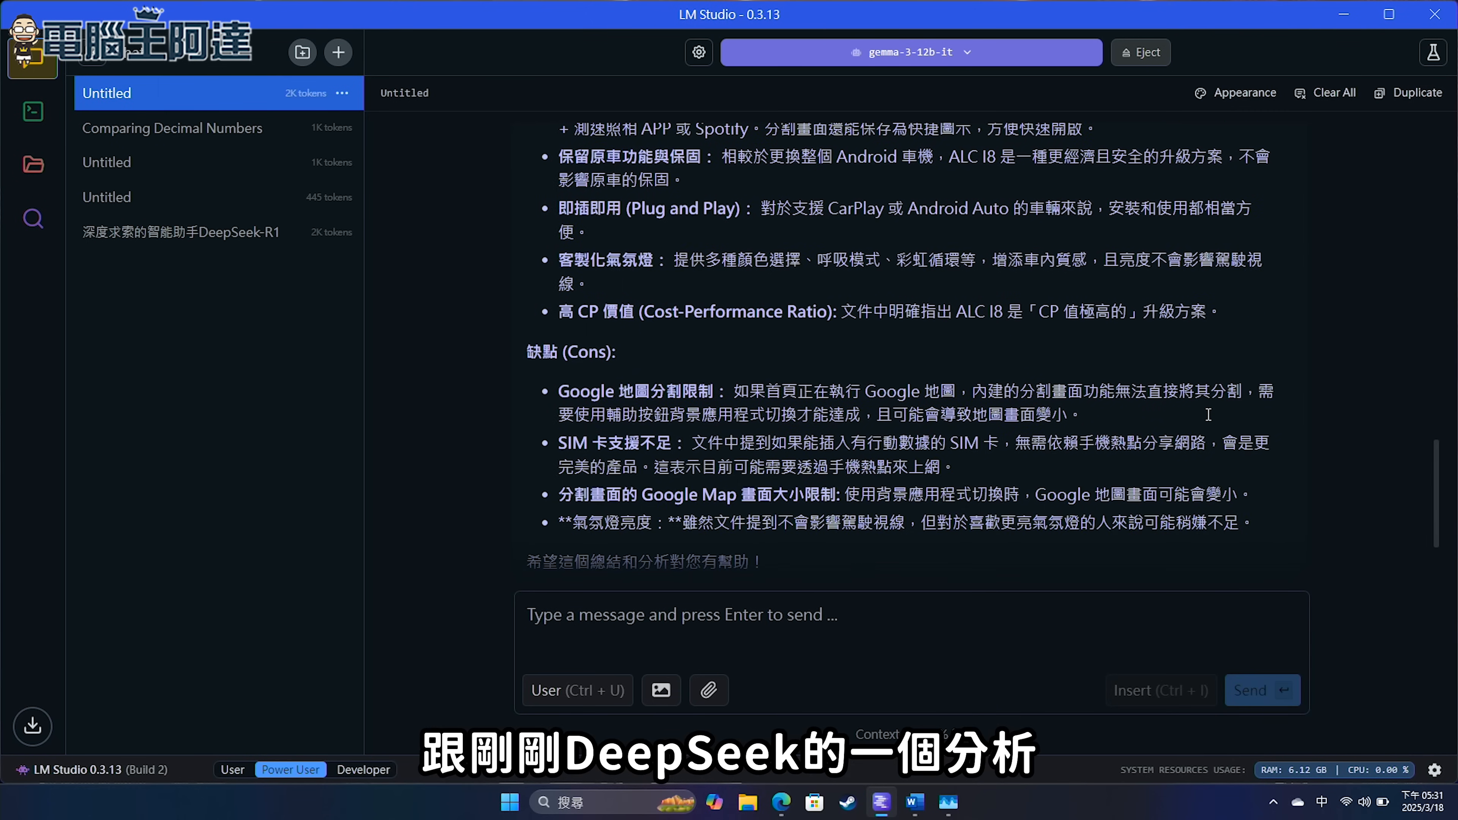
{"action": "scroll", "coordinate": [1208, 413], "scroll_direction": "down", "scroll_amount": 2}
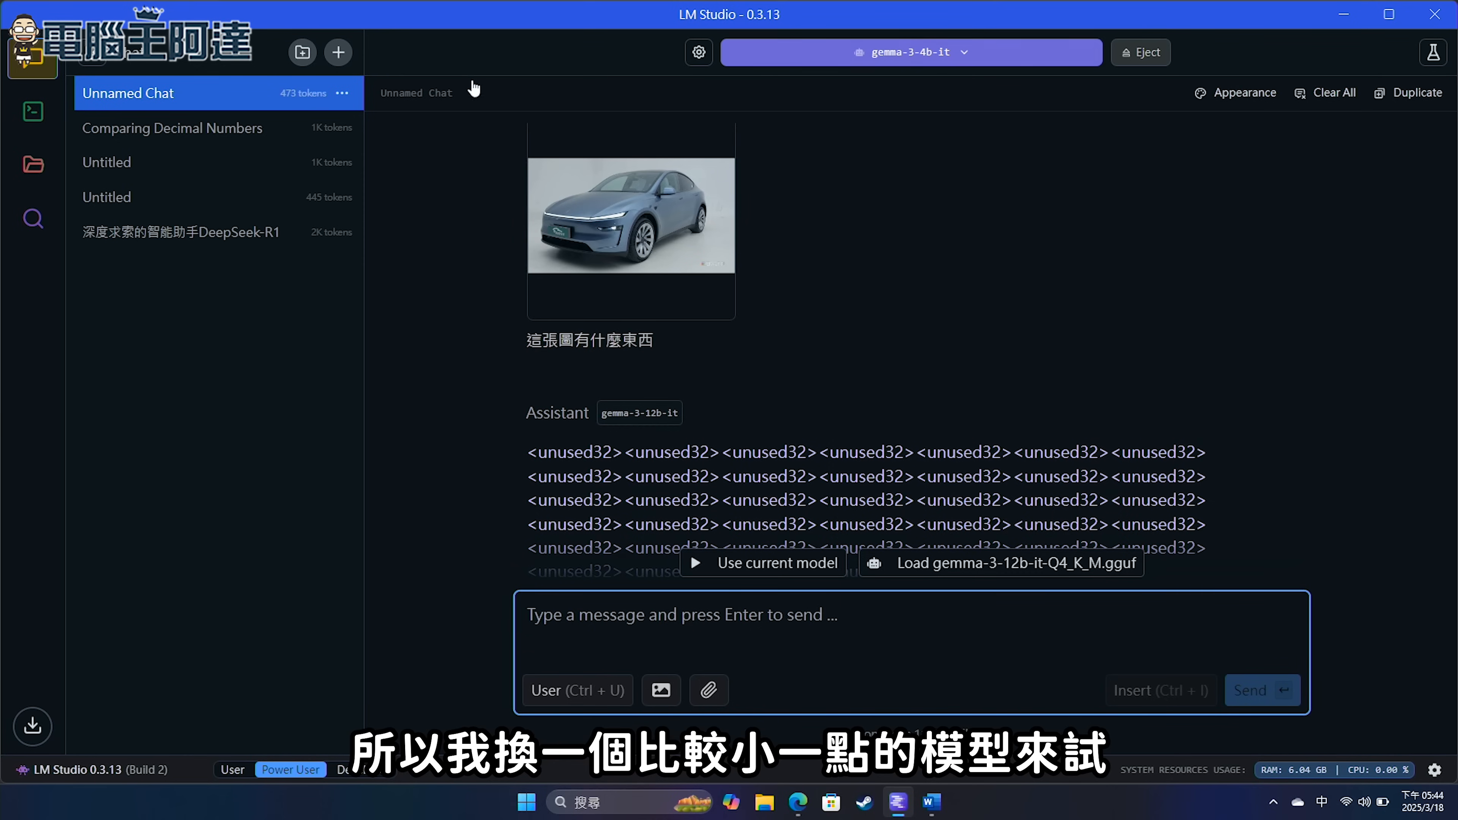
Start a new chat, attach the photo of a woman holding a phone and send it with "請告訴我這張圖片有什麼內容，用繁體中文作答".
{"action": "left_click", "coordinate": [338, 52]}
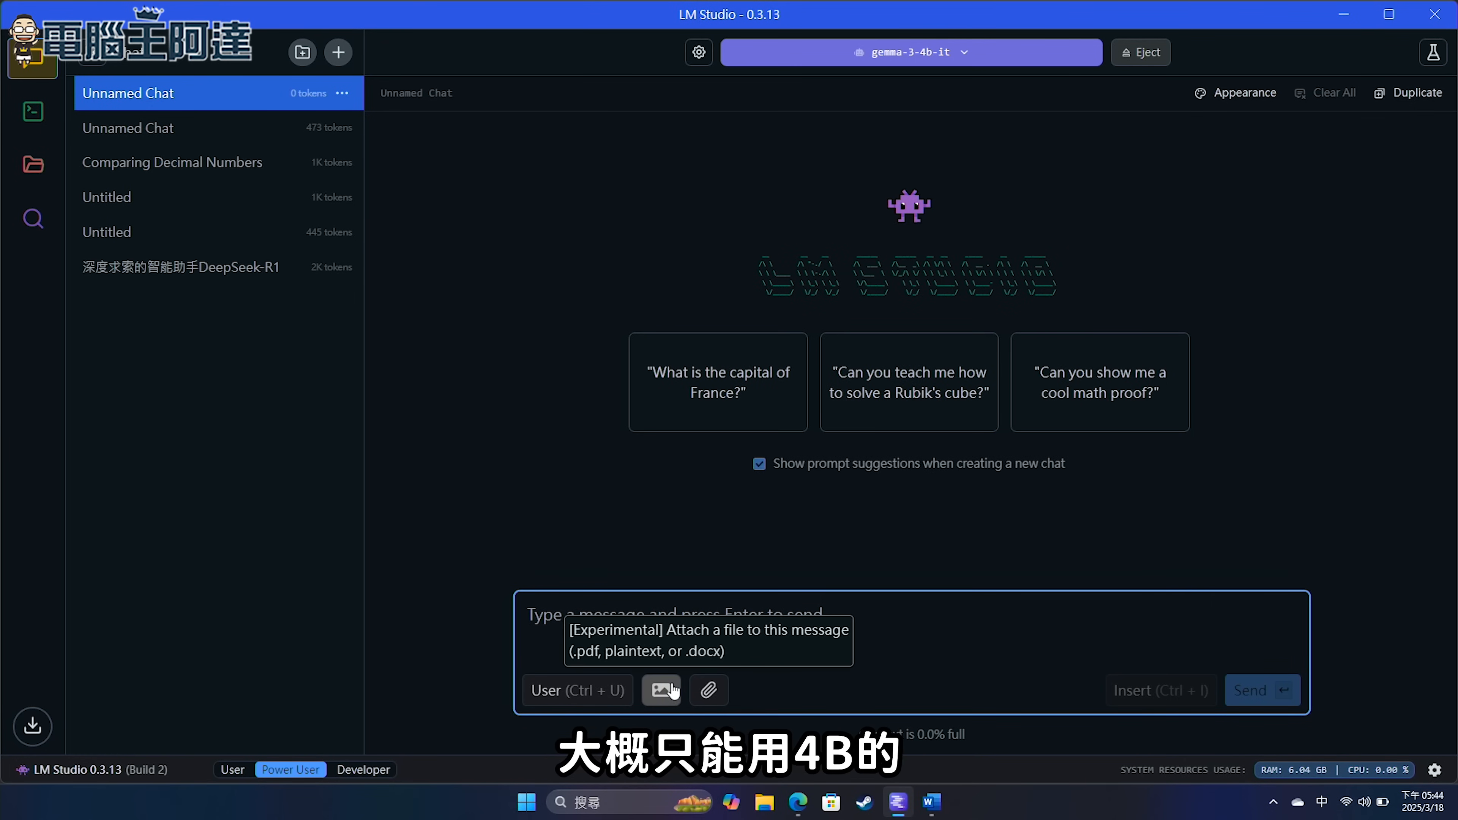
{"action": "left_click", "coordinate": [662, 690]}
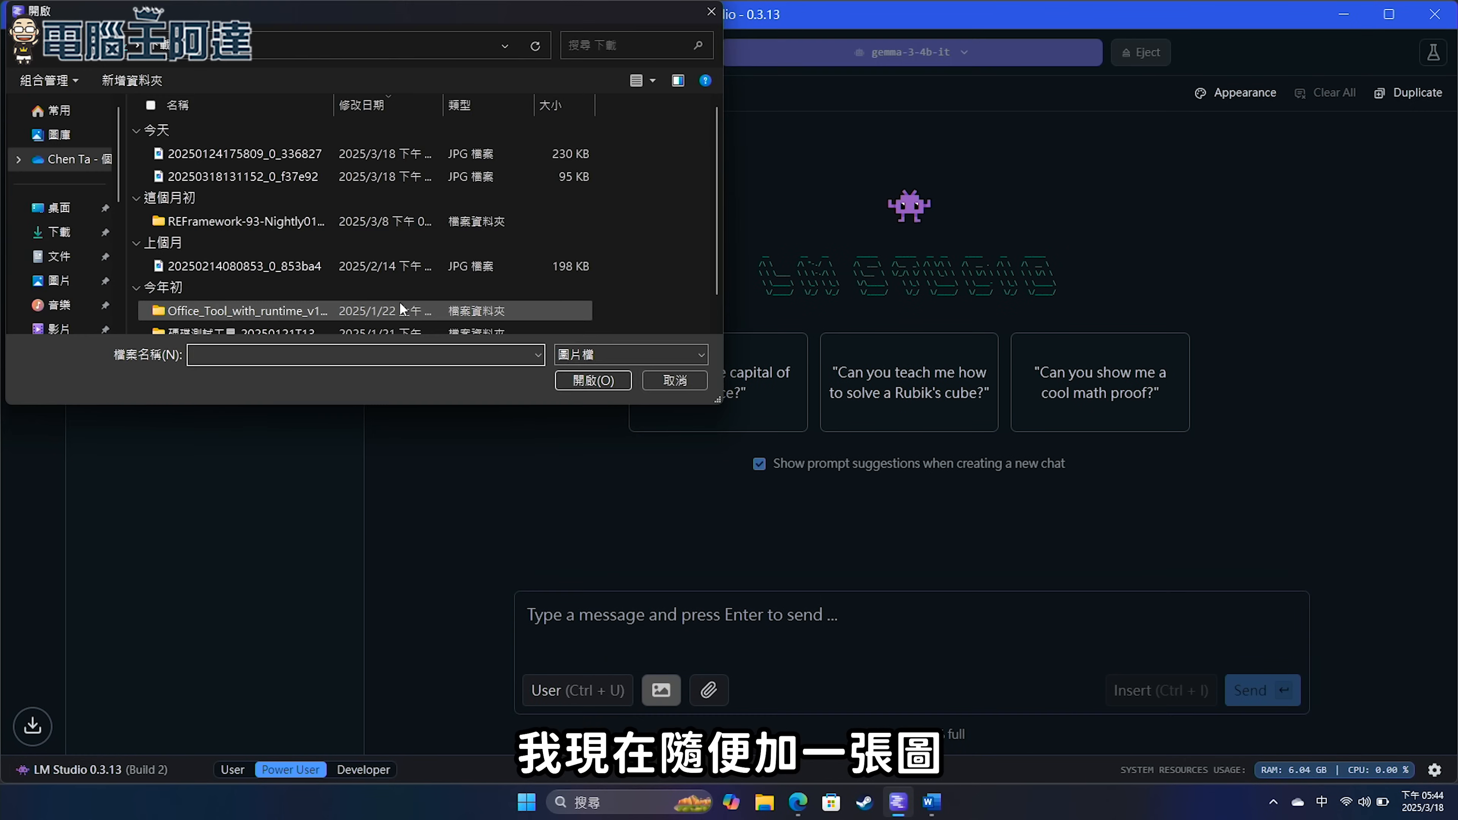
{"action": "double_click", "coordinate": [402, 190]}
{"action": "type", "text": "請告訴我這張圖片有什麼內容，用繁體中文作答"}
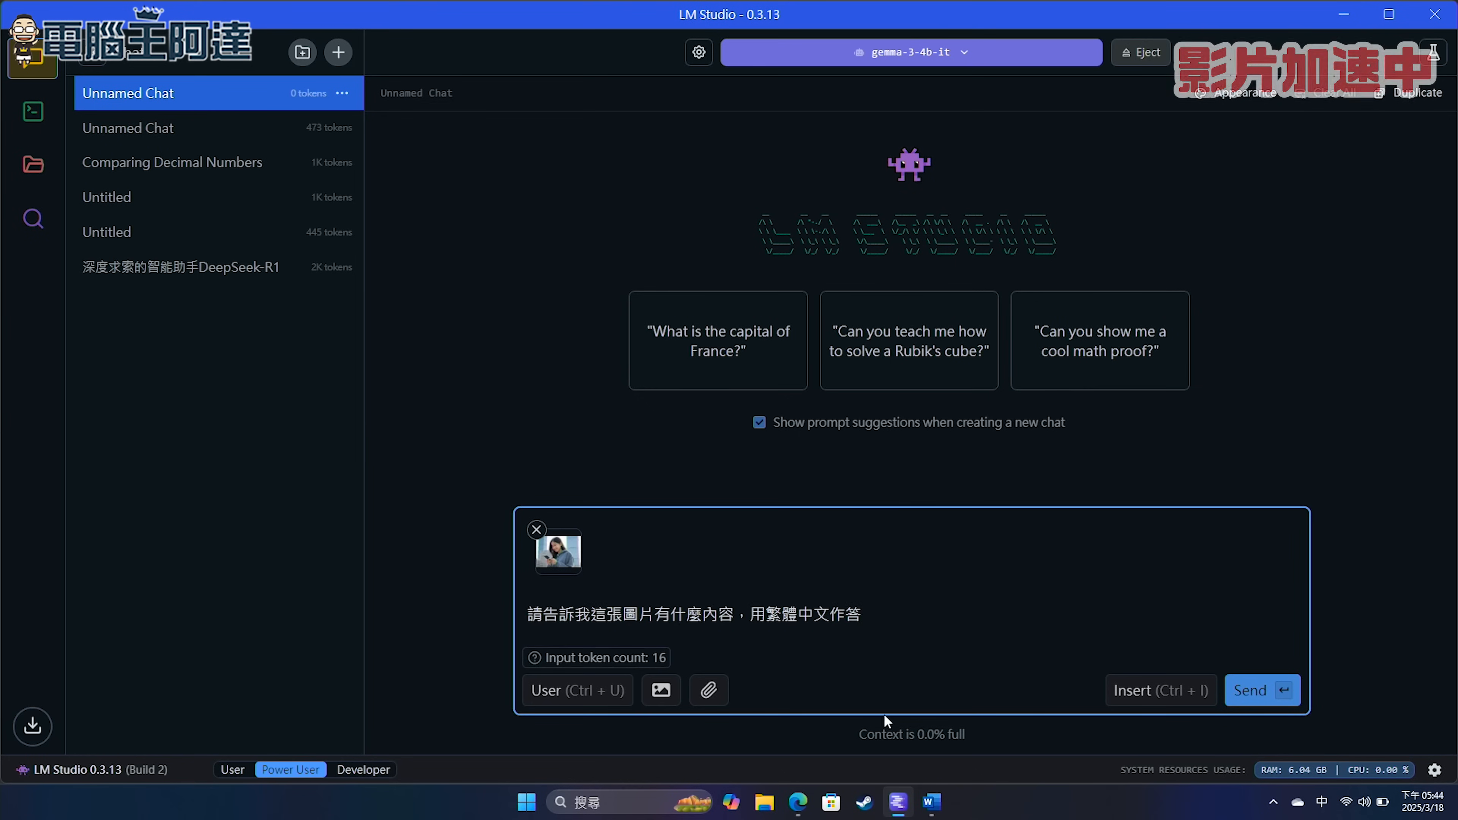
{"action": "left_click", "coordinate": [1252, 691]}
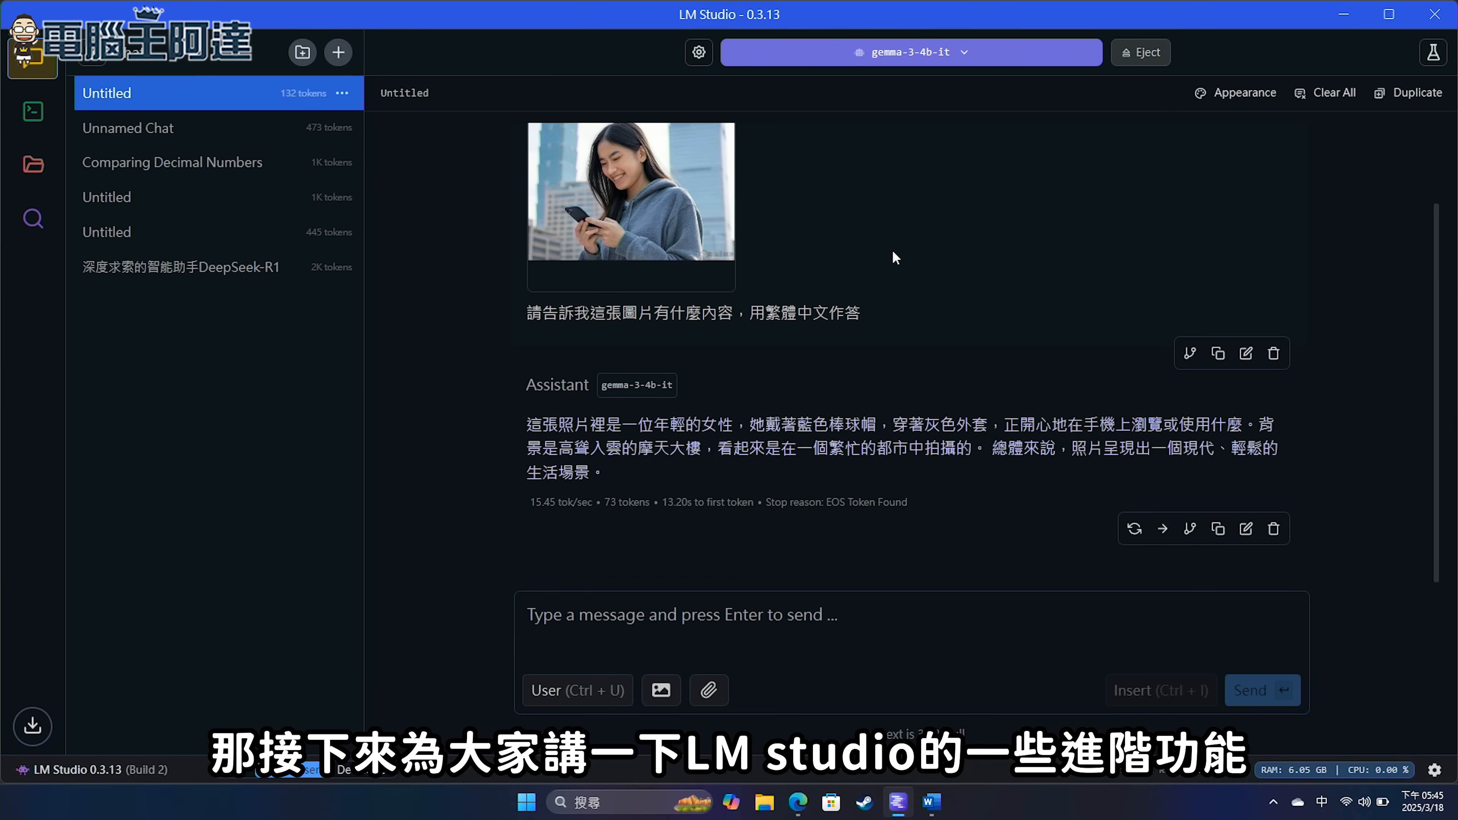
Set the GPU Offload of gemma-3-4b-it to 33 layers and reload the model to apply the change.
{"action": "left_click", "coordinate": [697, 55]}
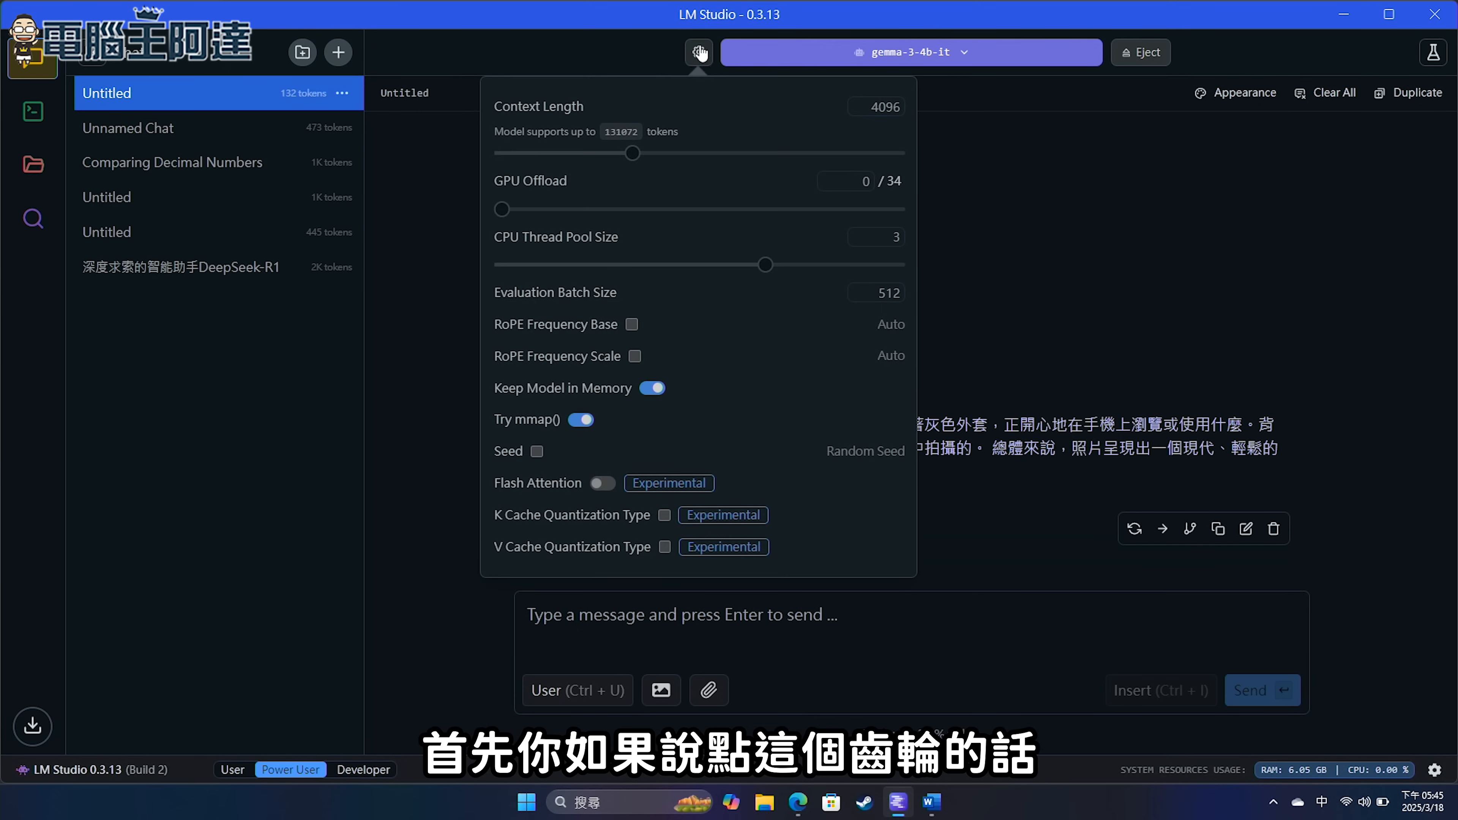
{"action": "mouse_move", "coordinate": [500, 214]}
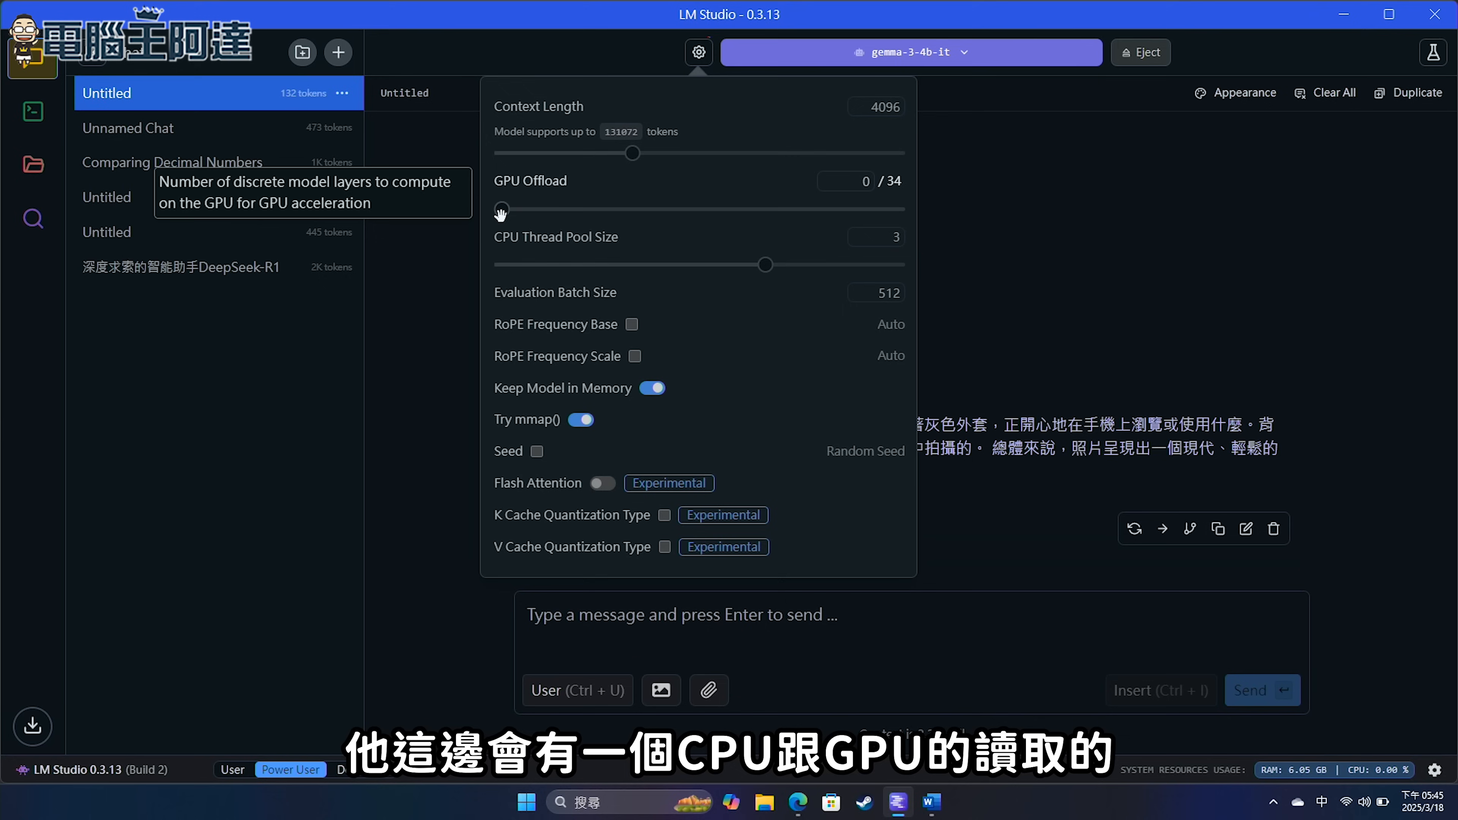
{"action": "left_click_drag", "start_coordinate": [500, 214], "coordinate": [862, 210]}
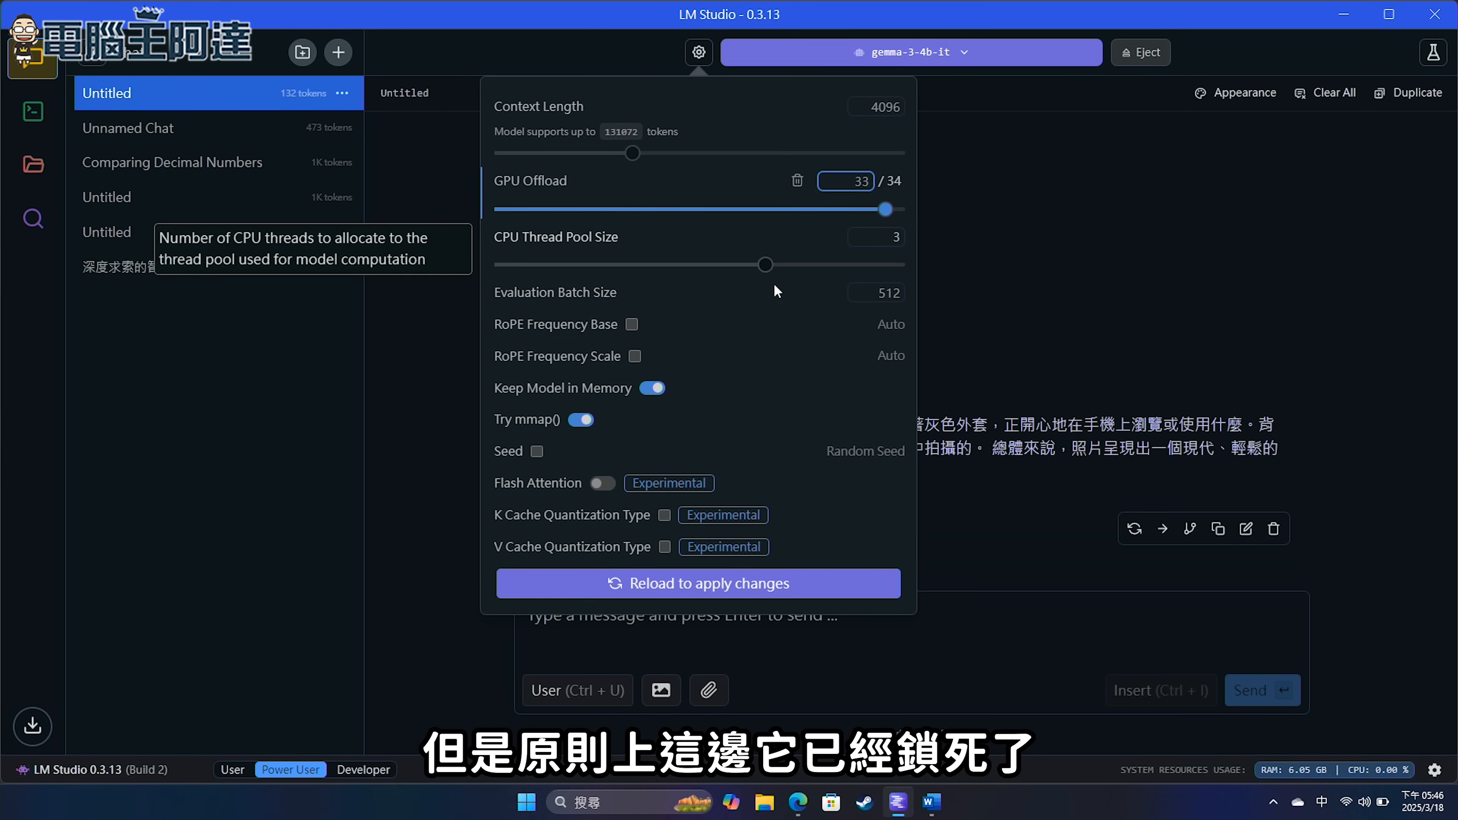
{"action": "left_click", "coordinate": [722, 592]}
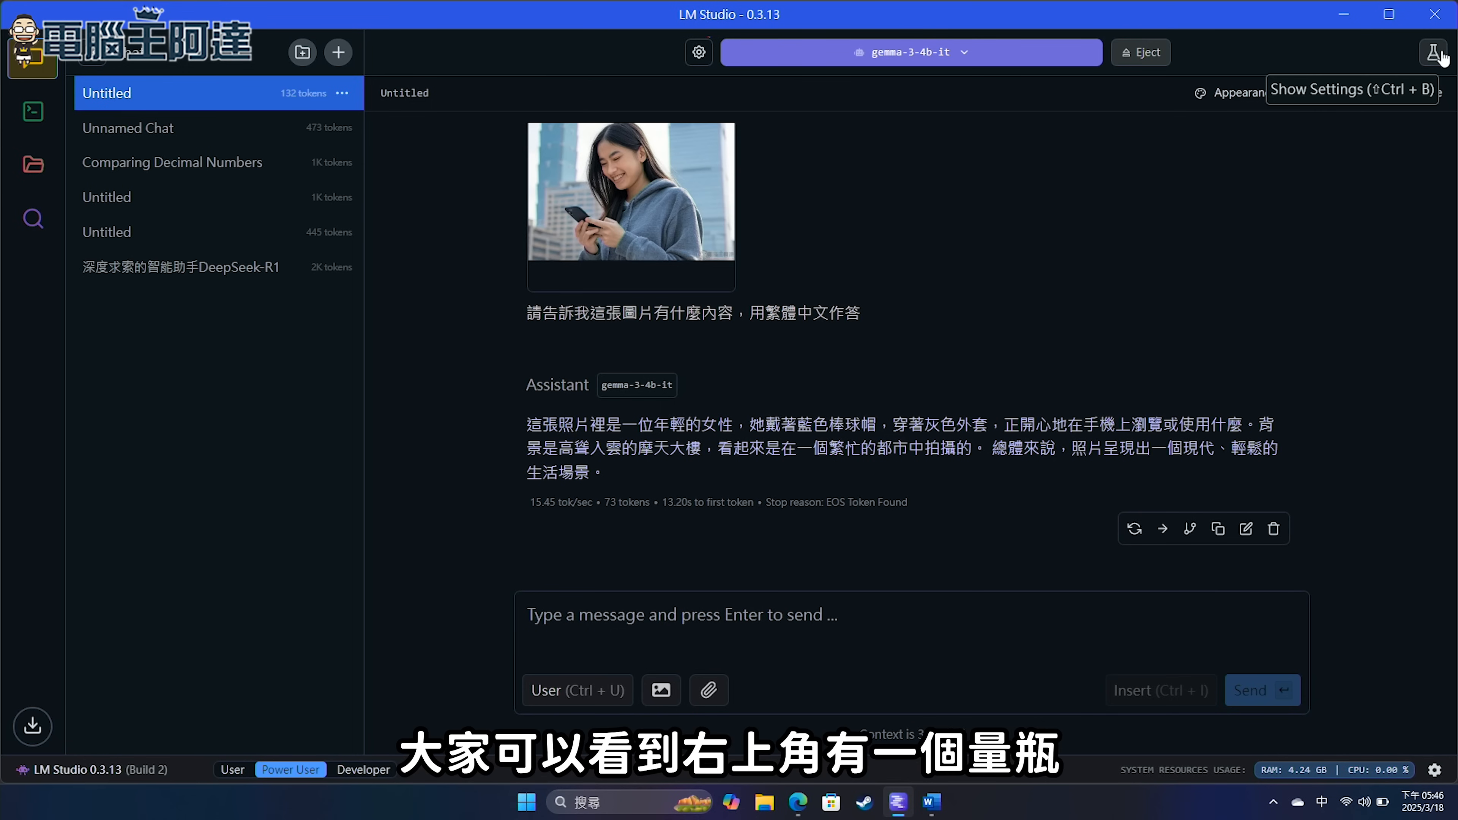
Show the advanced configuration and set the system prompt to "你是個全能的AI助理，能回答使用者所有問題，請用繁體中文回答所有提問。".
{"action": "left_click", "coordinate": [1435, 53]}
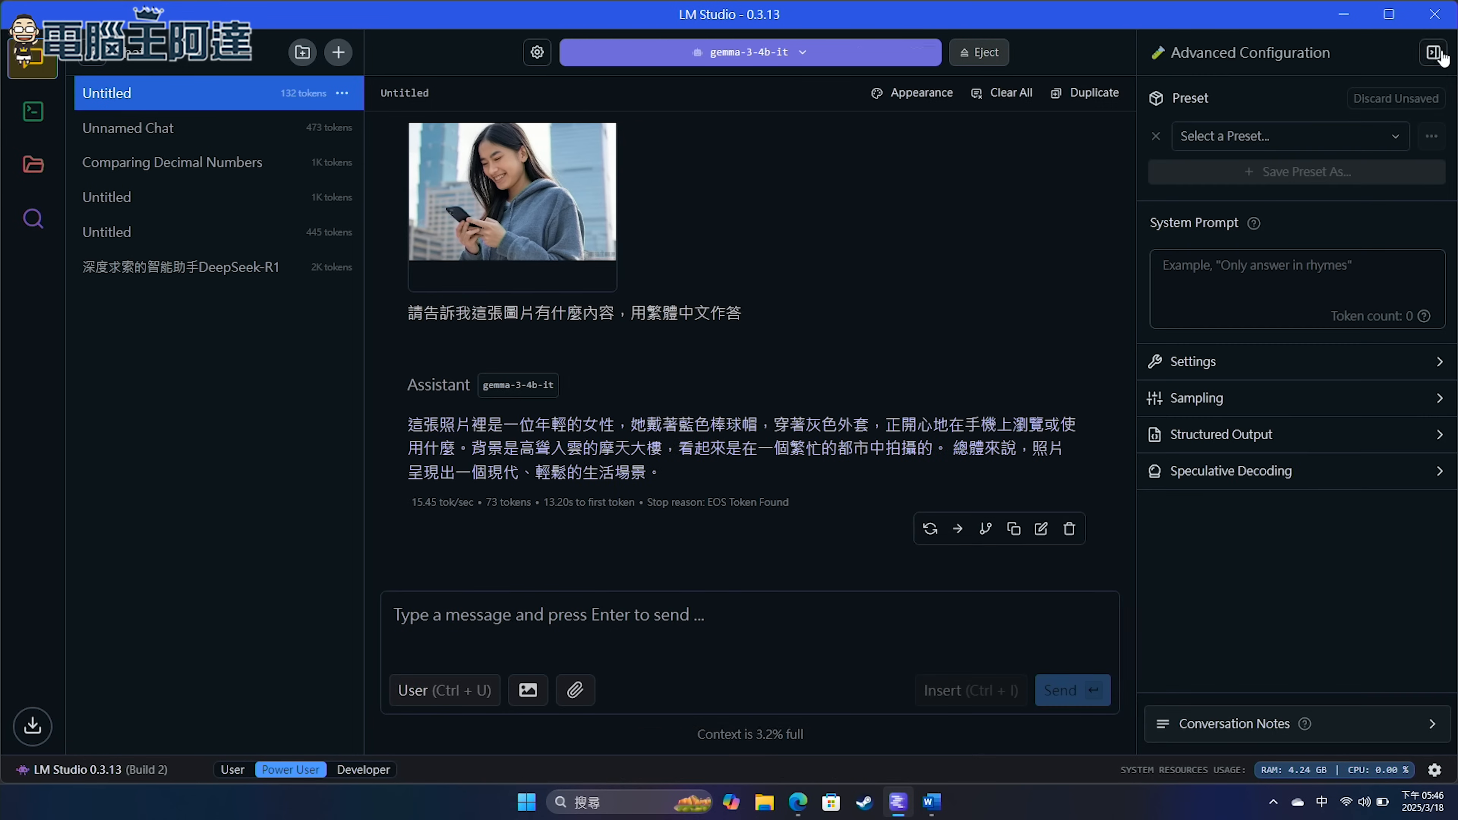
{"action": "left_click", "coordinate": [1232, 282]}
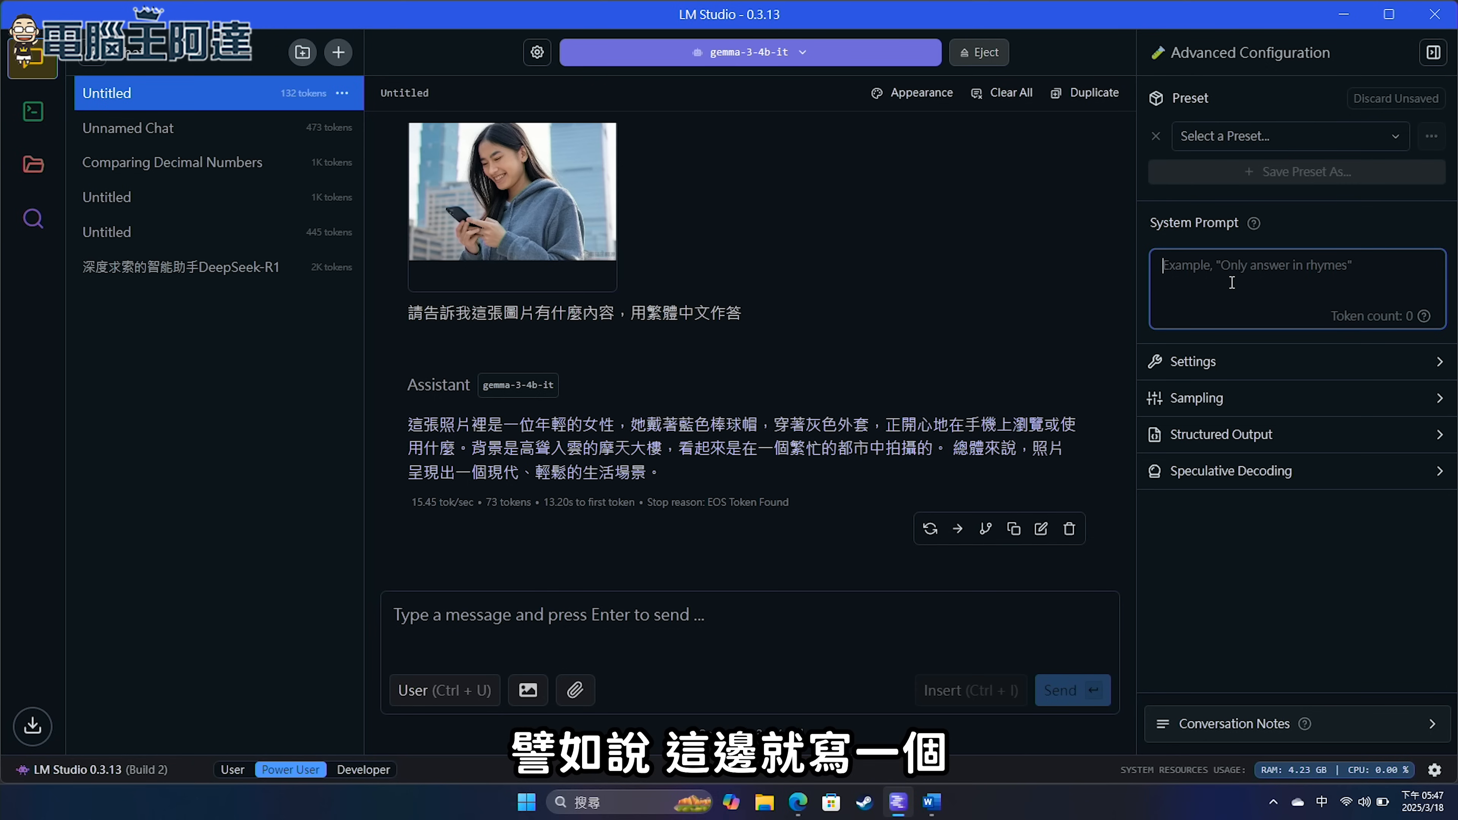
{"action": "type", "text": "你是個"}
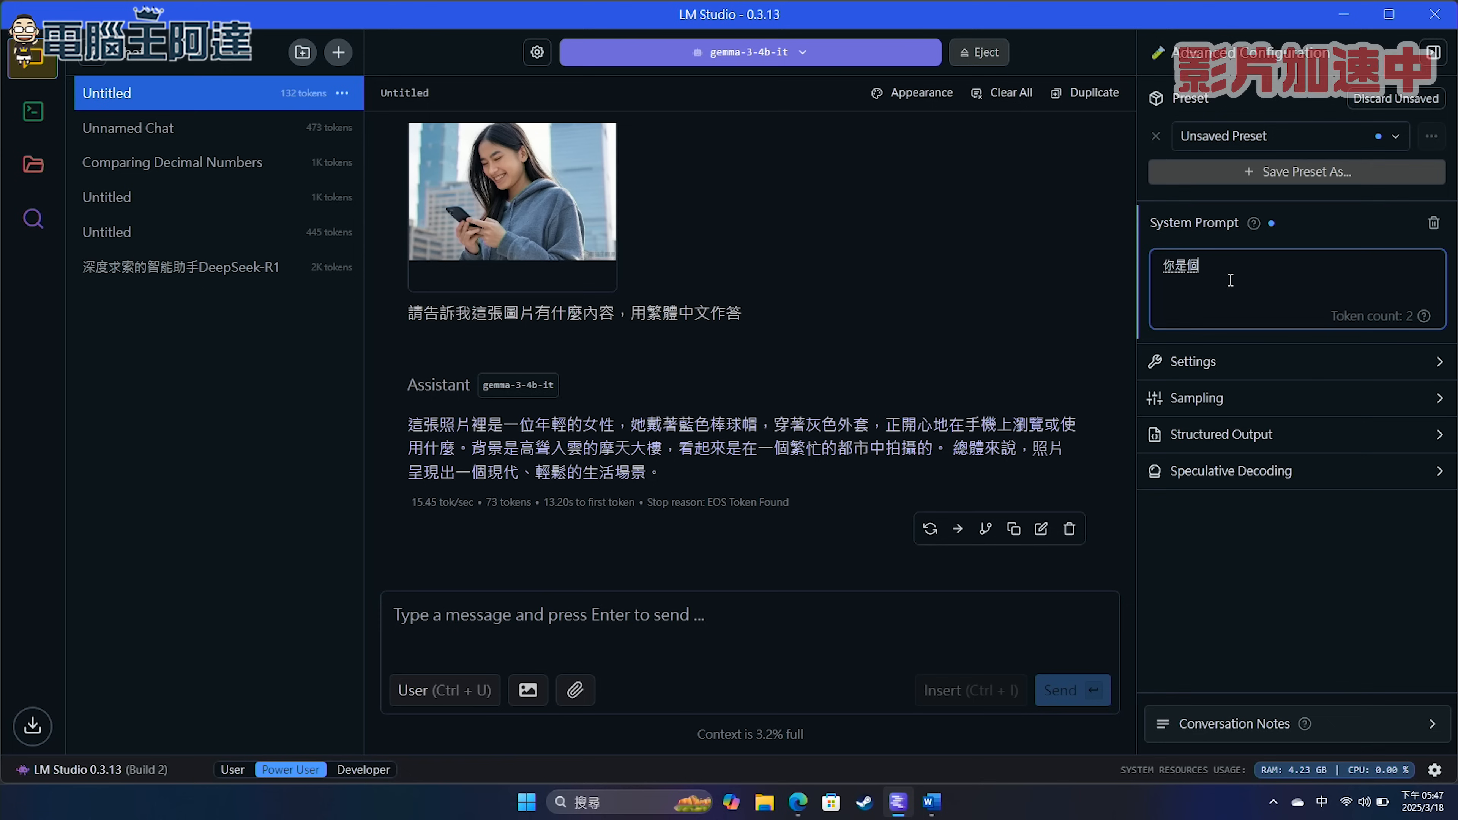
{"action": "type", "text": "全能的AI助理，能回答使用者所有問題，請用繁體中文回答所有提問。"}
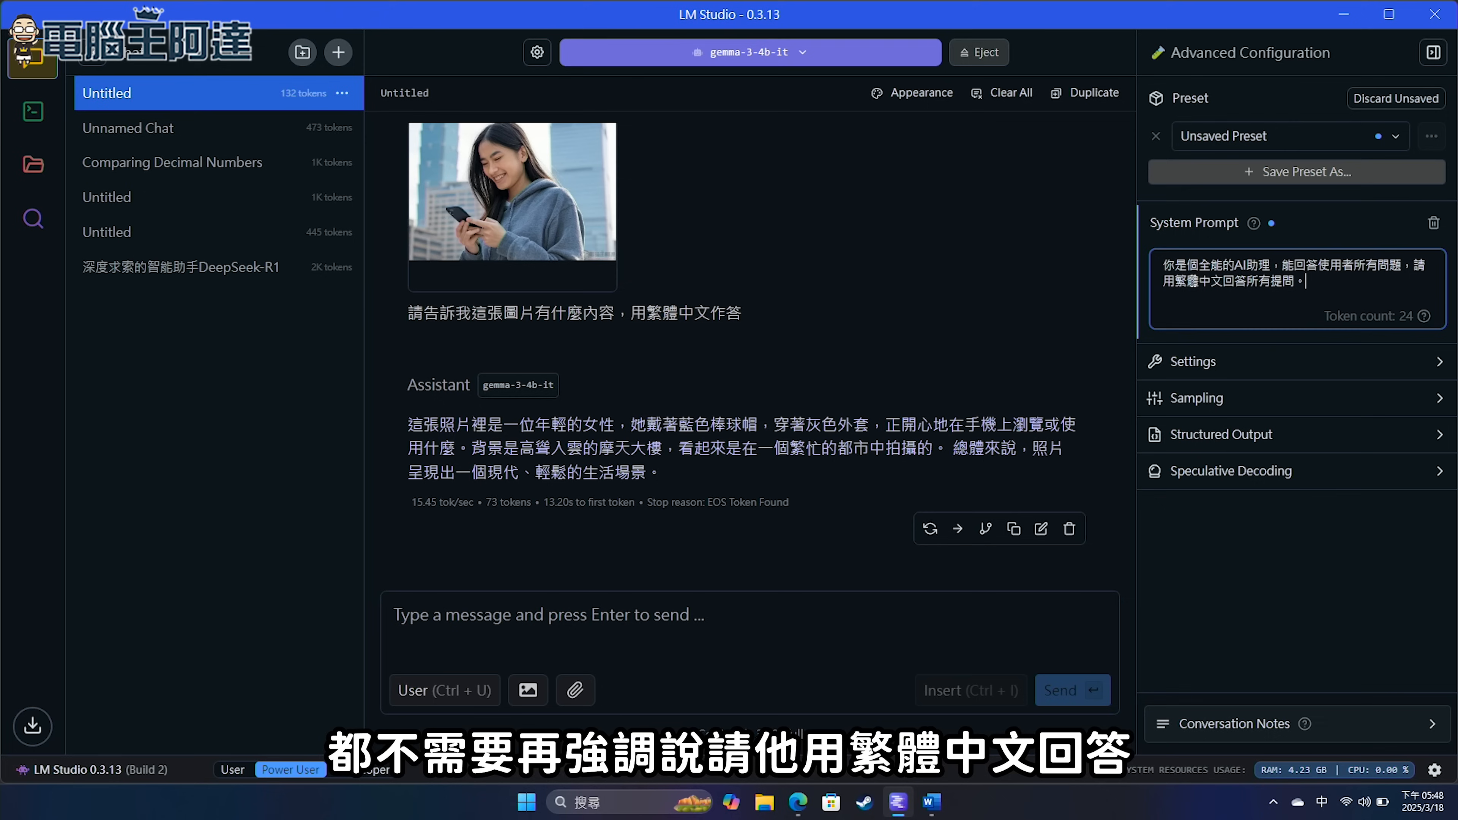
Save the system prompt as a preset named "AI助理" and check the list of available presets.
{"action": "left_click", "coordinate": [1211, 150]}
{"action": "left_click", "coordinate": [1208, 179]}
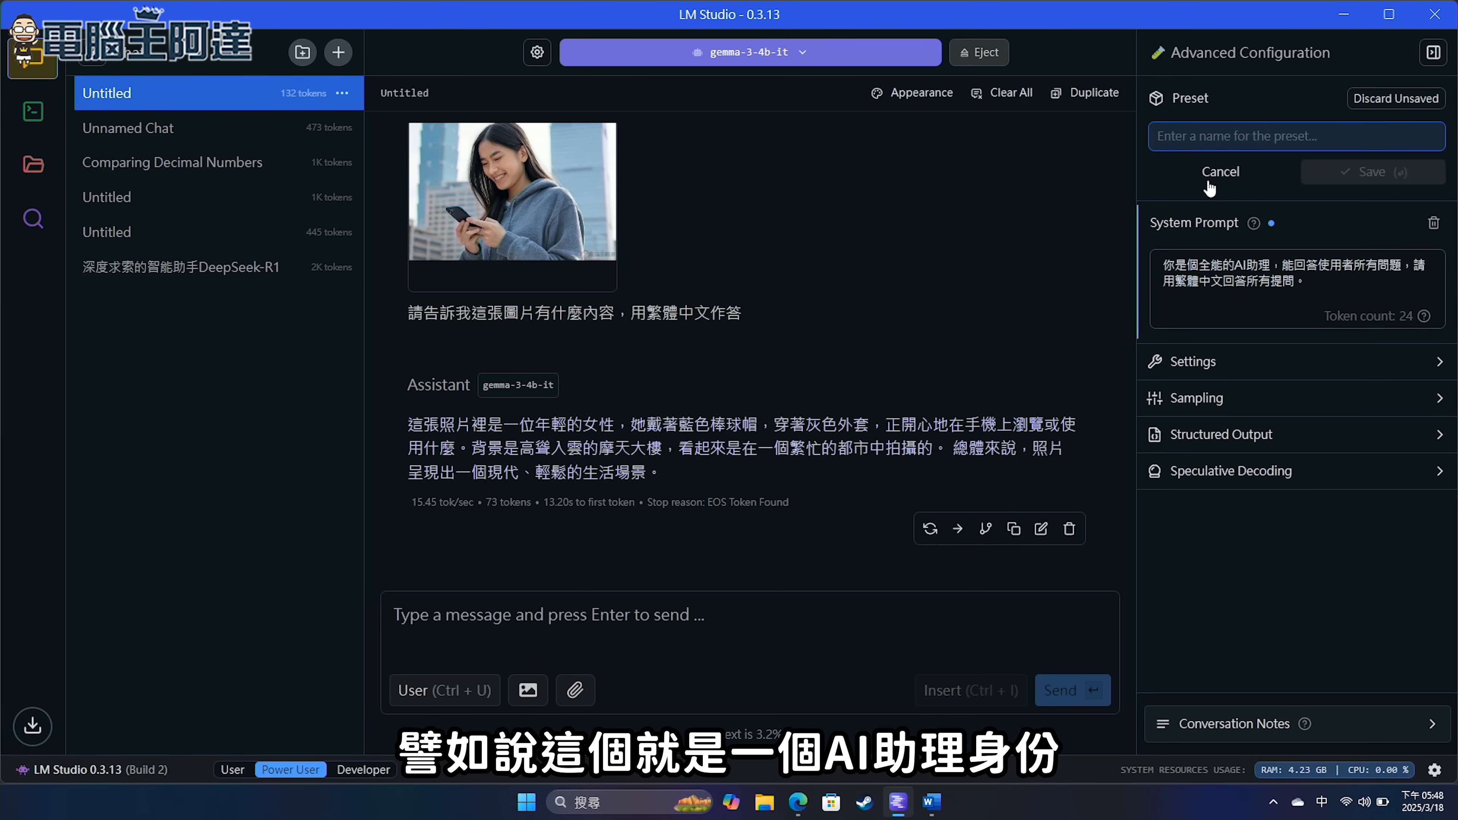
{"action": "type", "text": "AI"}
{"action": "type", "text": "ㄓㄨ"}
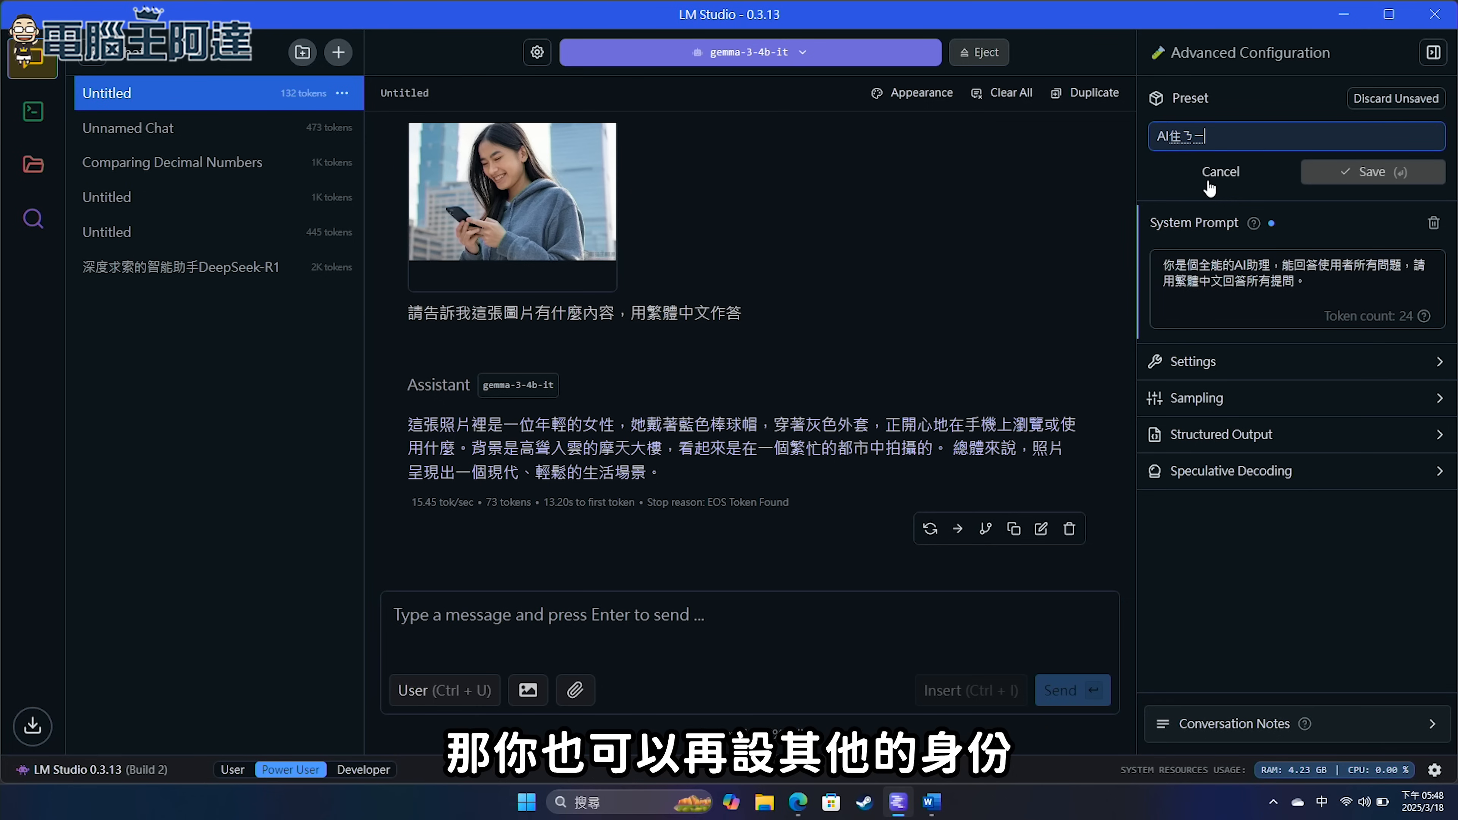
{"action": "type", "text": "ㄧˇ"}
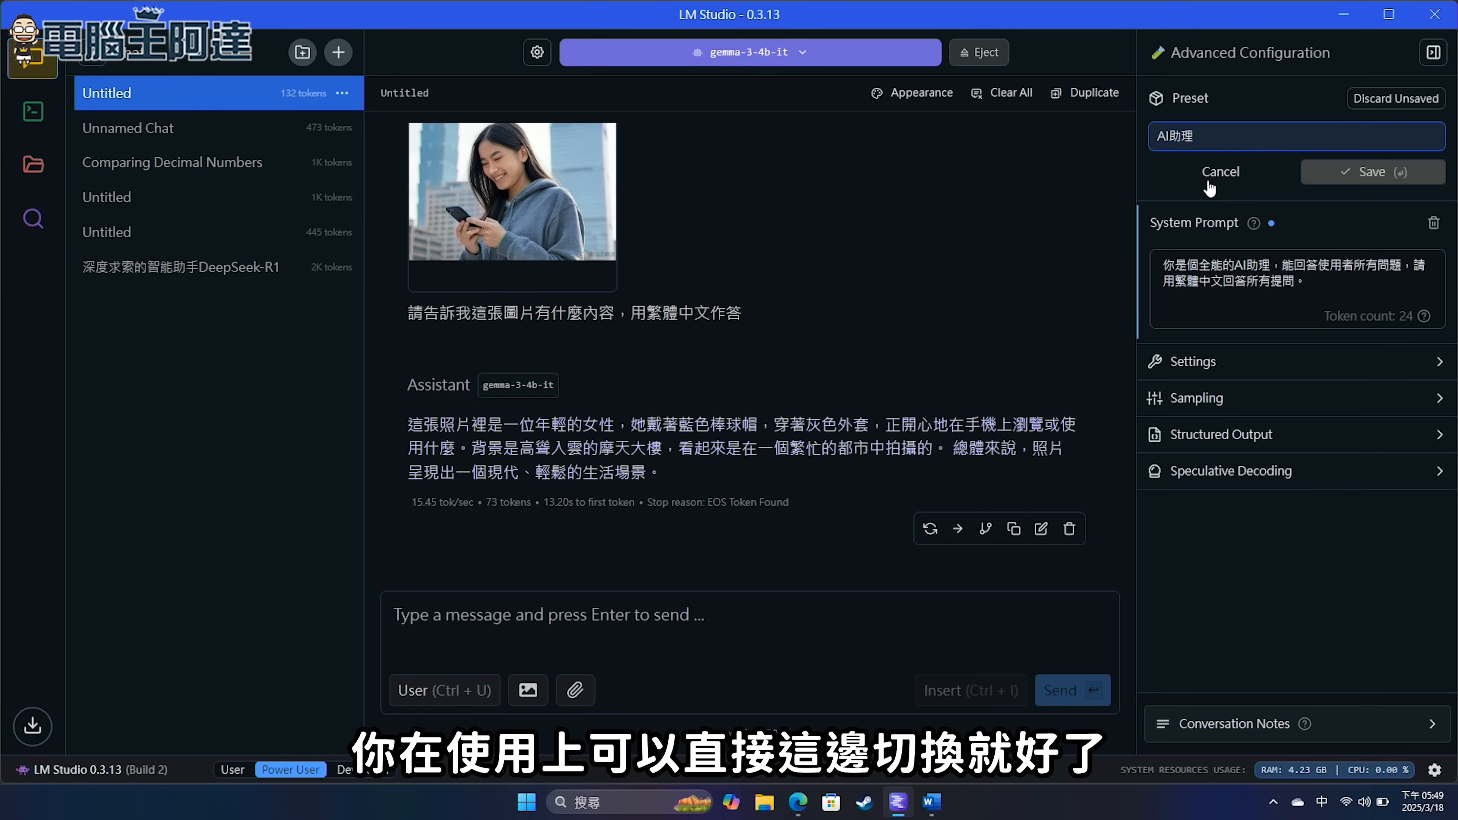
{"action": "left_click", "coordinate": [1315, 172]}
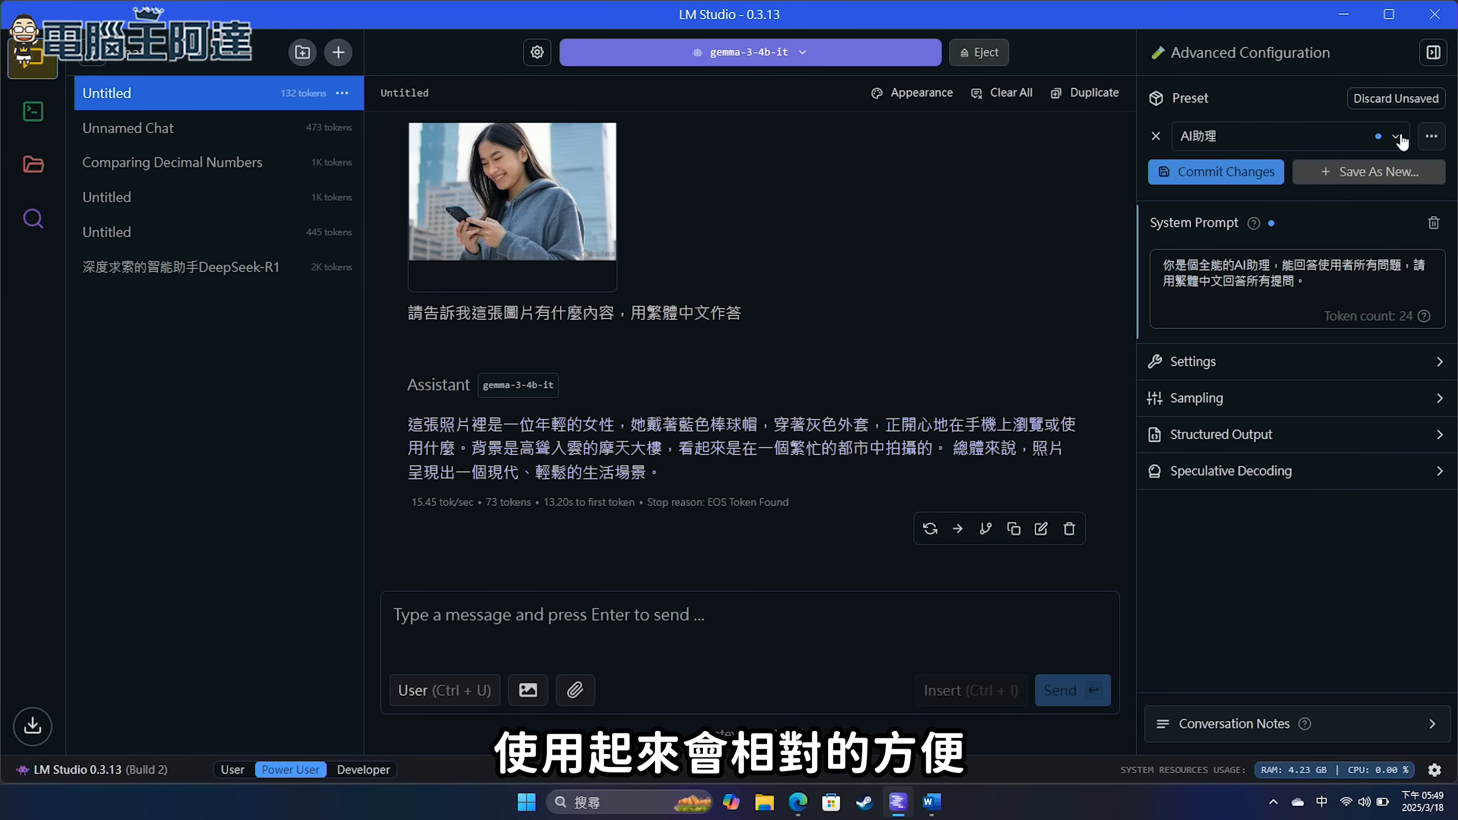
{"action": "left_click", "coordinate": [1397, 137]}
{"action": "left_click", "coordinate": [1396, 138]}
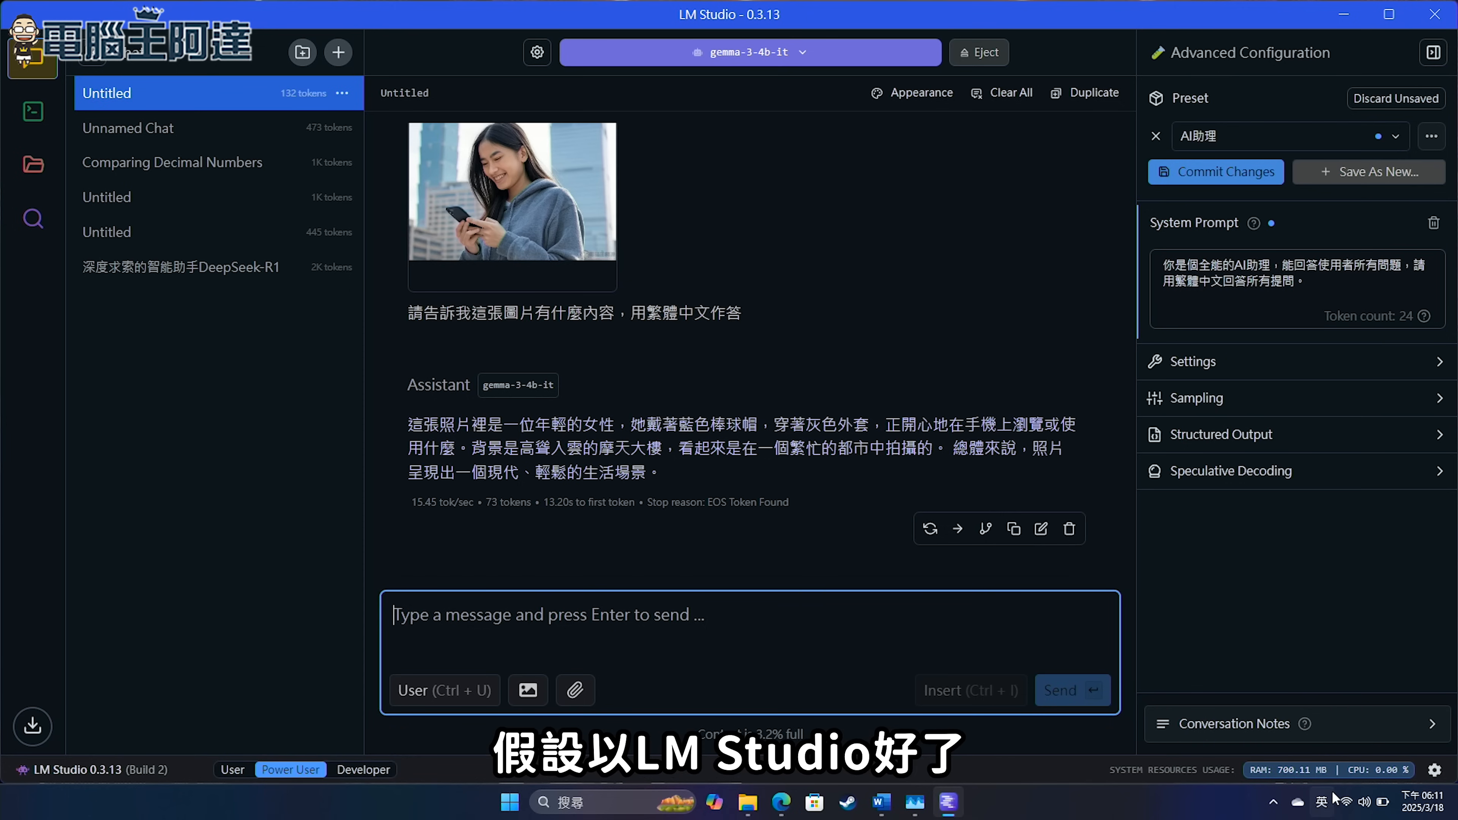
Turn off the computer's Wi-Fi and return to the chat's message box.
{"action": "left_click", "coordinate": [1344, 803]}
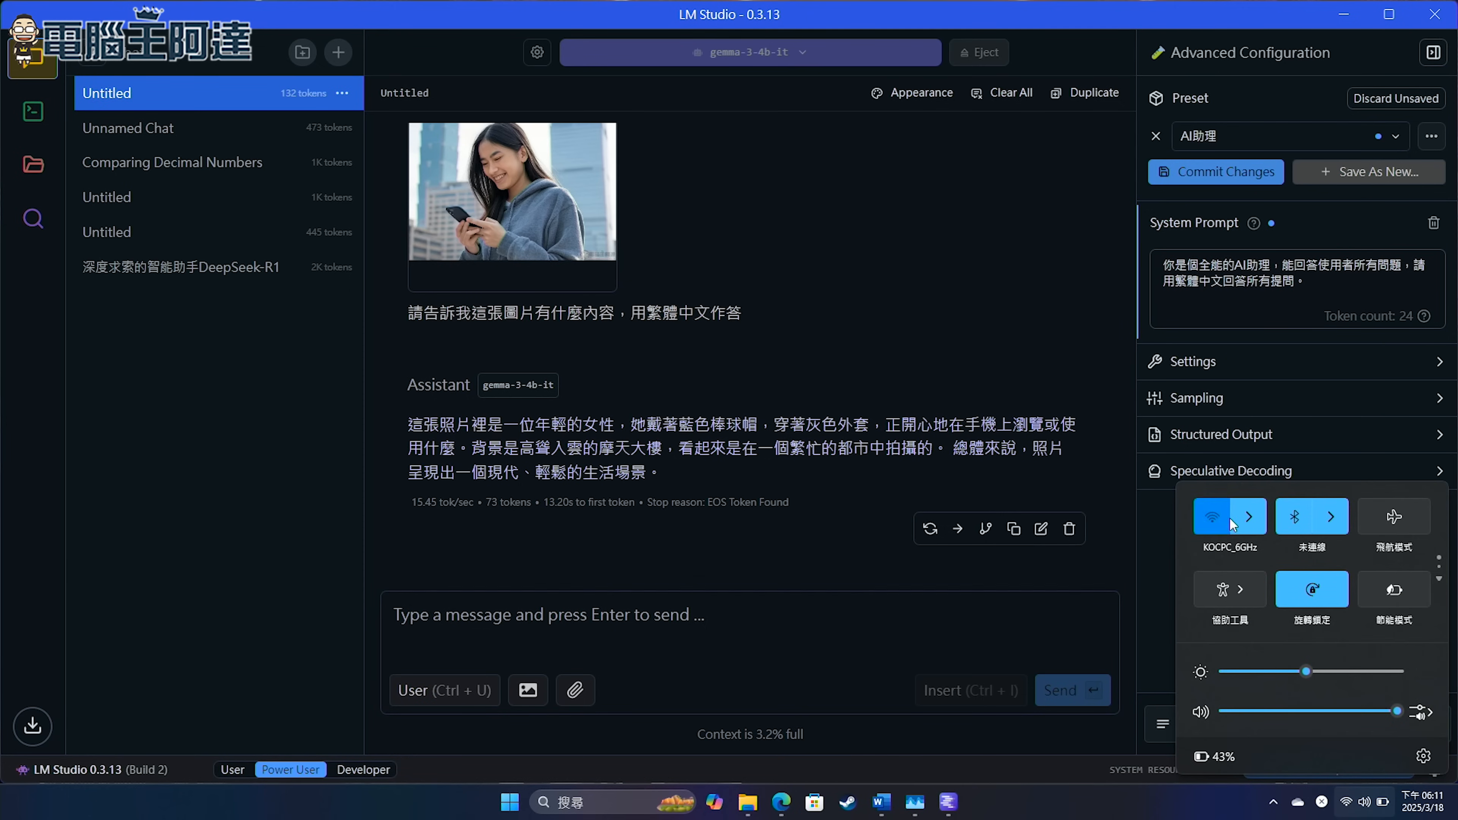
{"action": "left_click", "coordinate": [1212, 516]}
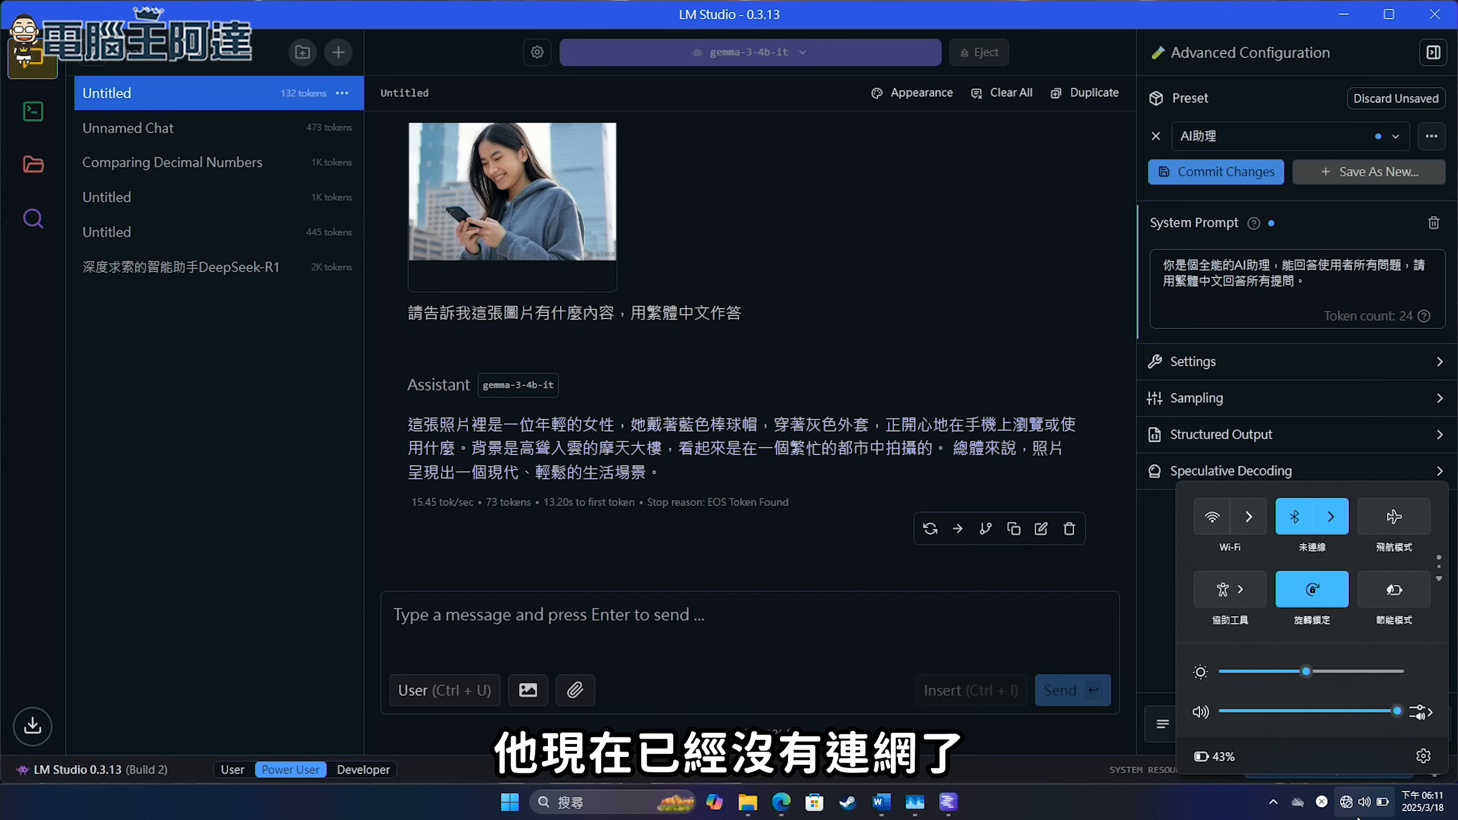
{"action": "left_click", "coordinate": [668, 676]}
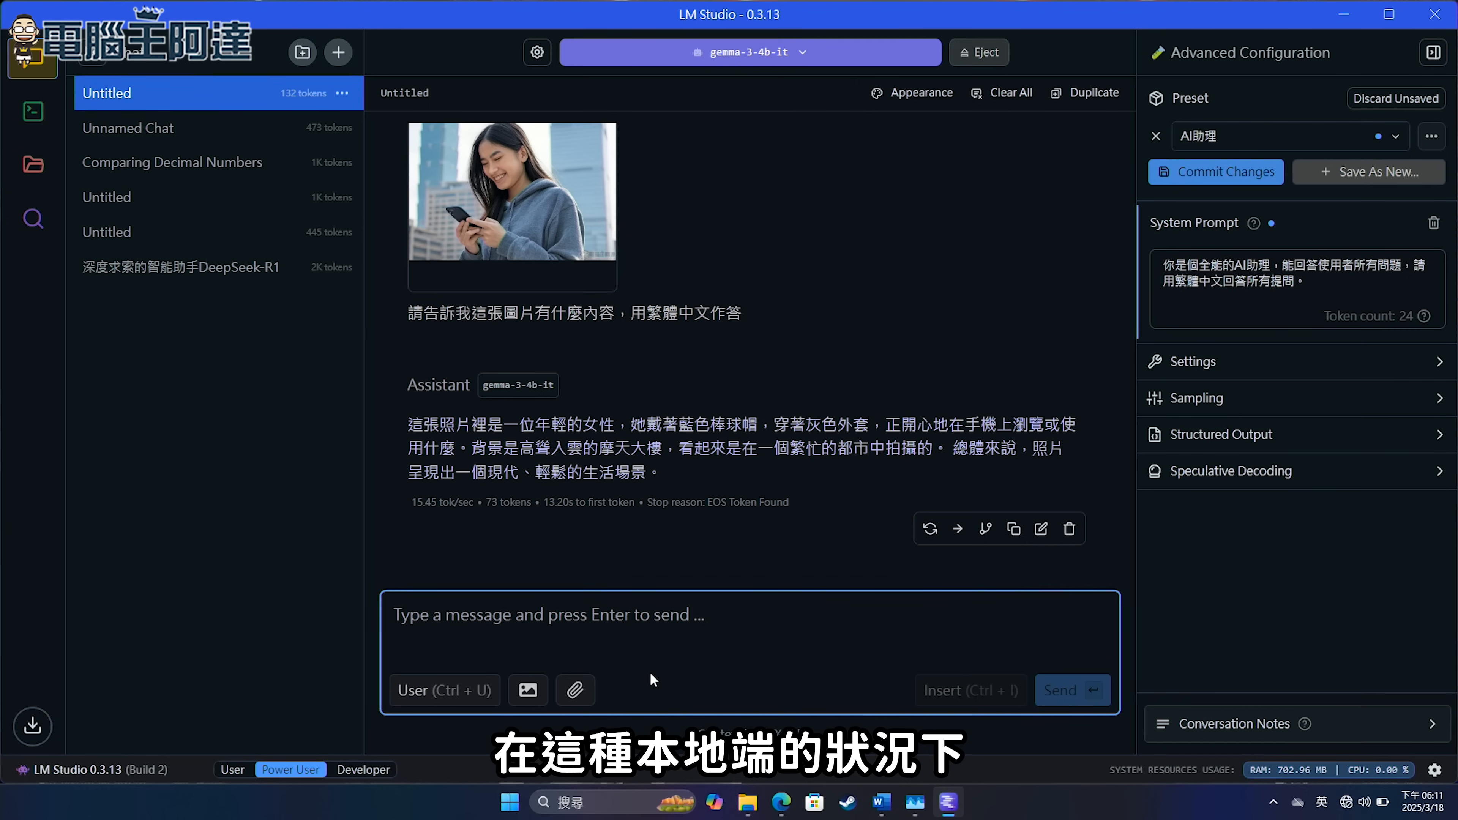
{"action": "left_click", "coordinate": [576, 688]}
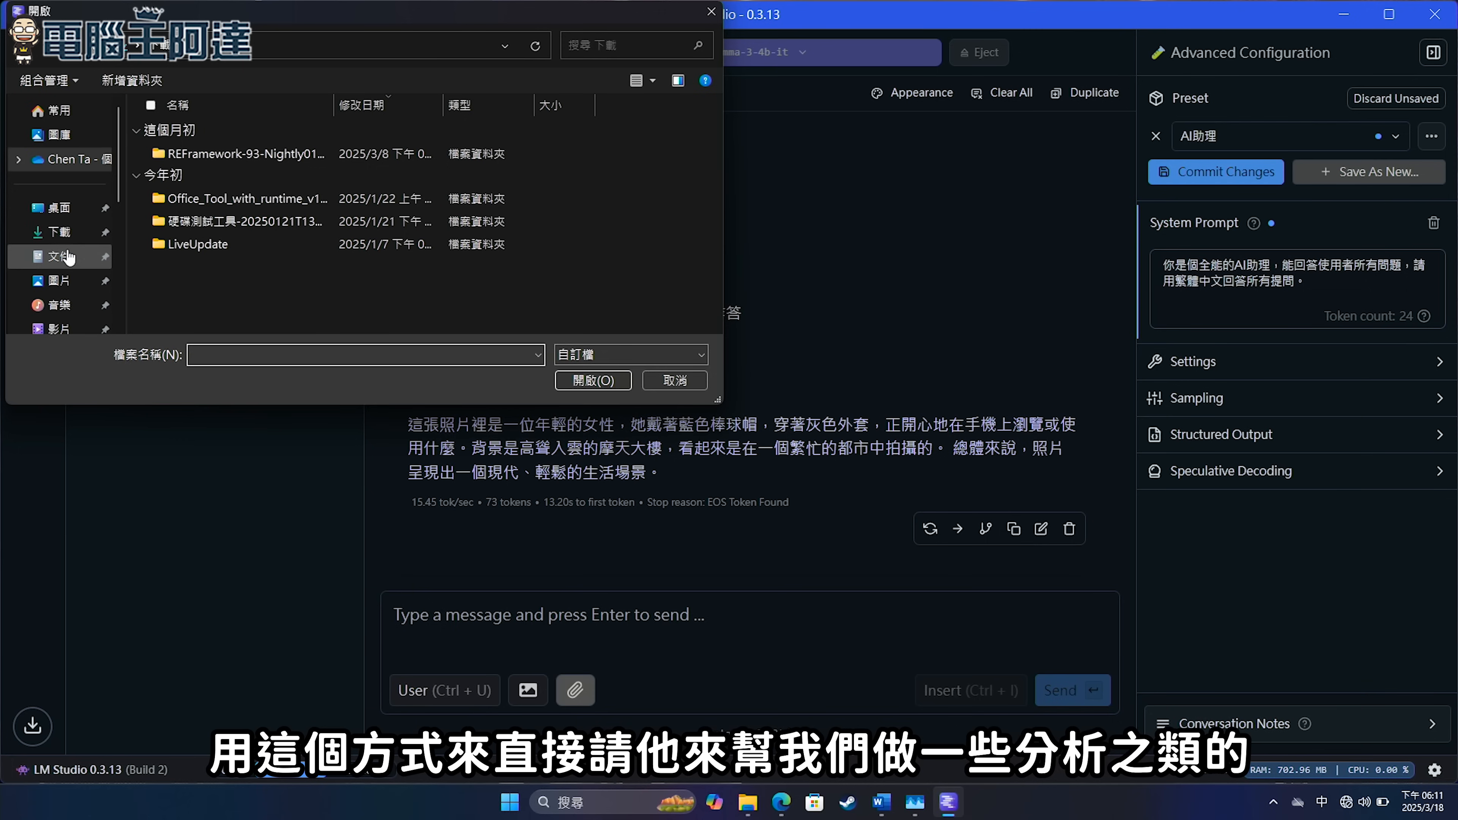
{"action": "left_click", "coordinate": [67, 241]}
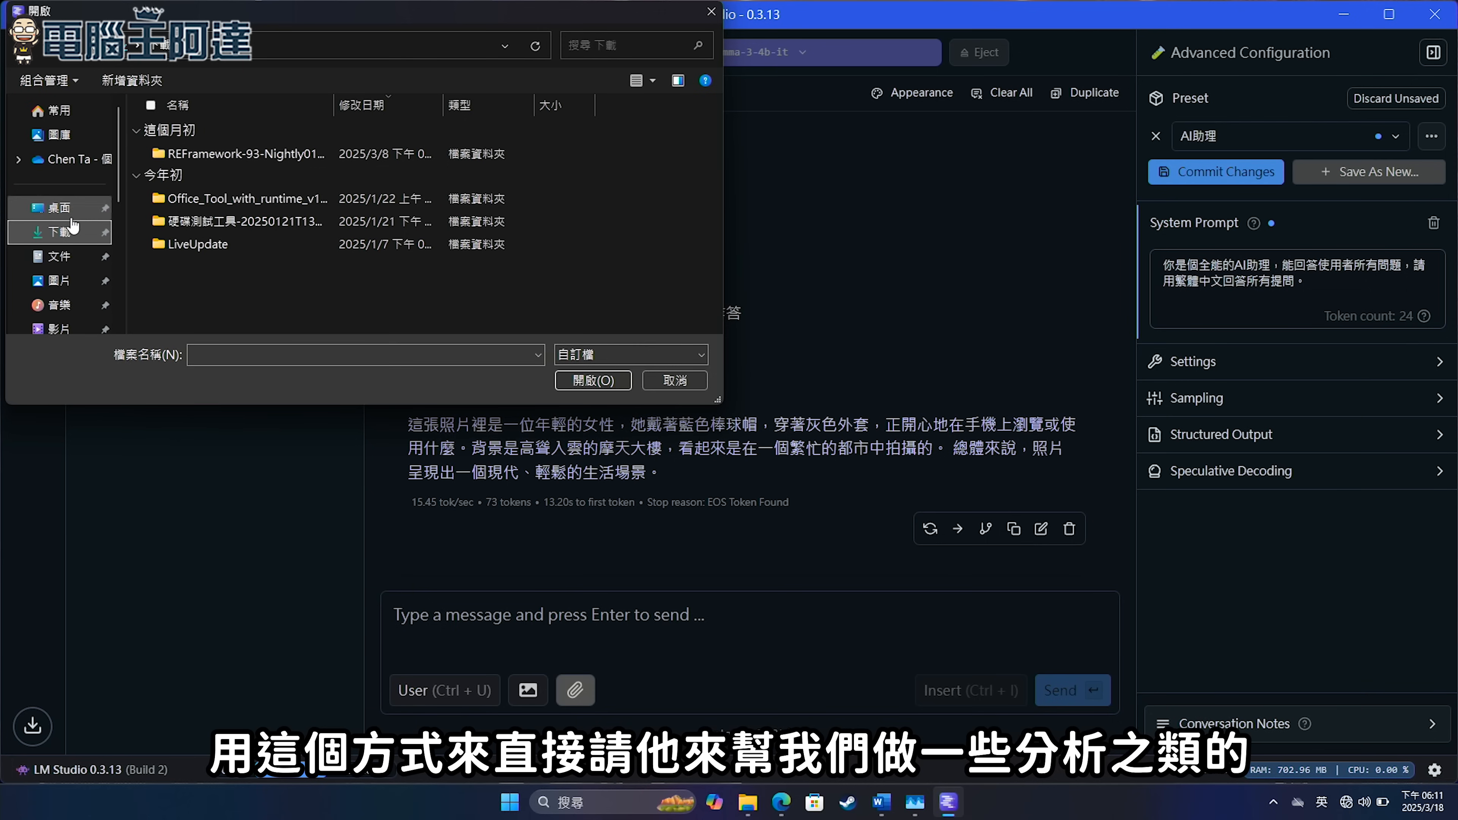
{"action": "left_click", "coordinate": [61, 208]}
{"action": "left_click", "coordinate": [253, 131]}
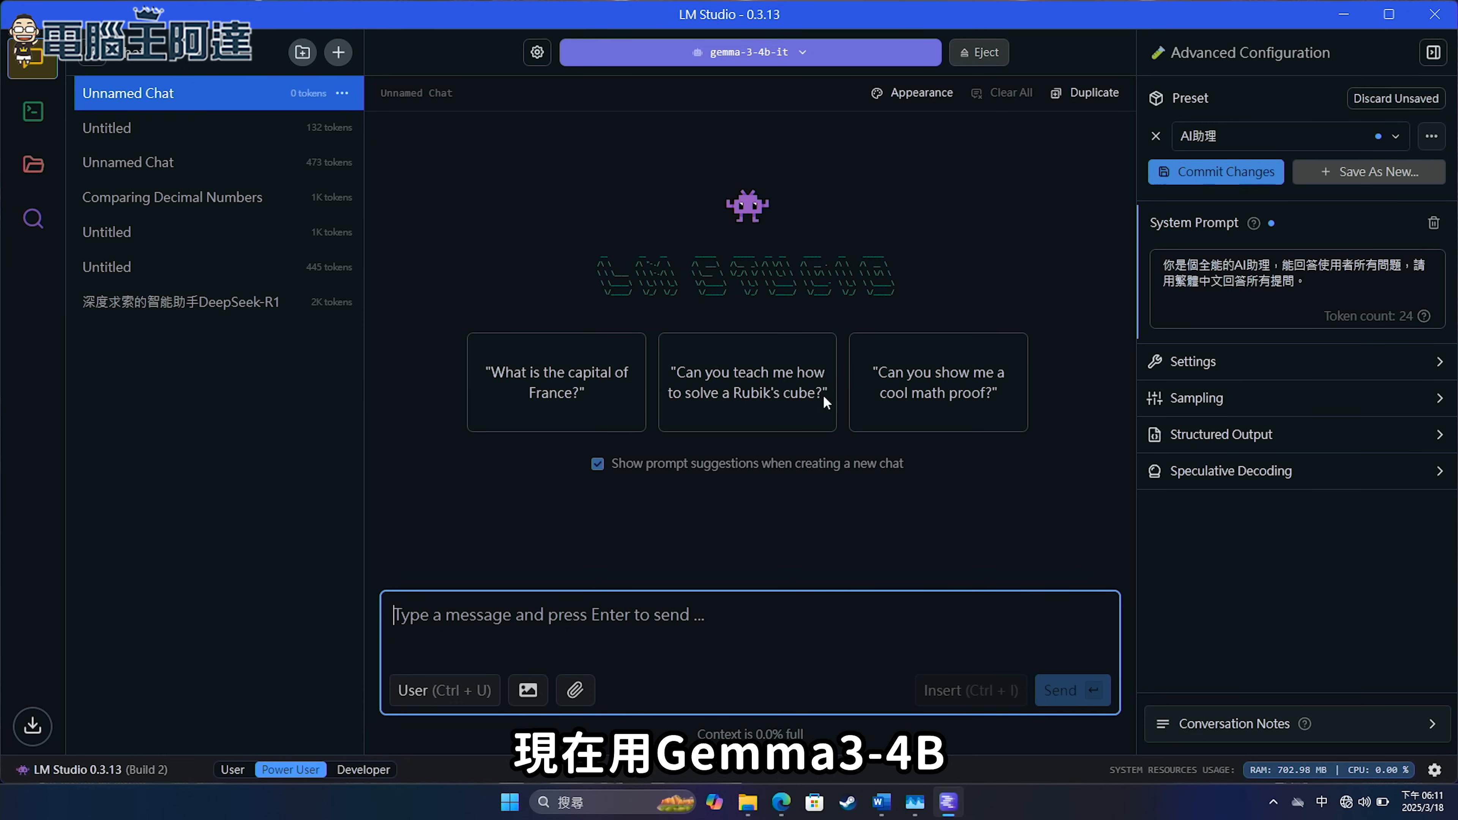
Attach 新增 Microsoft Word 文件.docx to the empty chat and send it with "請分析這個文件裡產品的優缺點".
{"action": "type", "text": "請分析這個文件裡產品的優缺點"}
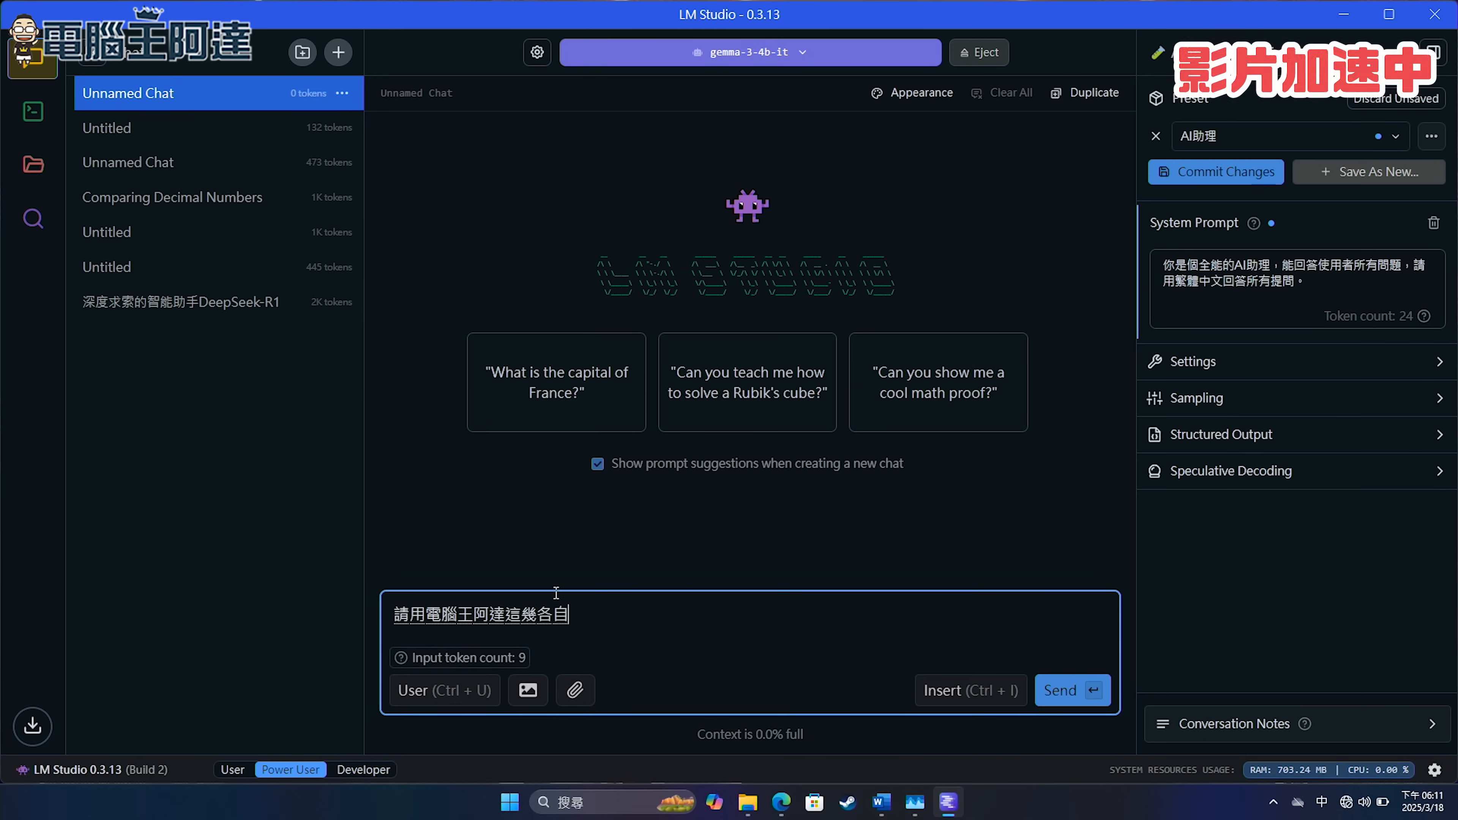
{"action": "left_click", "coordinate": [575, 691]}
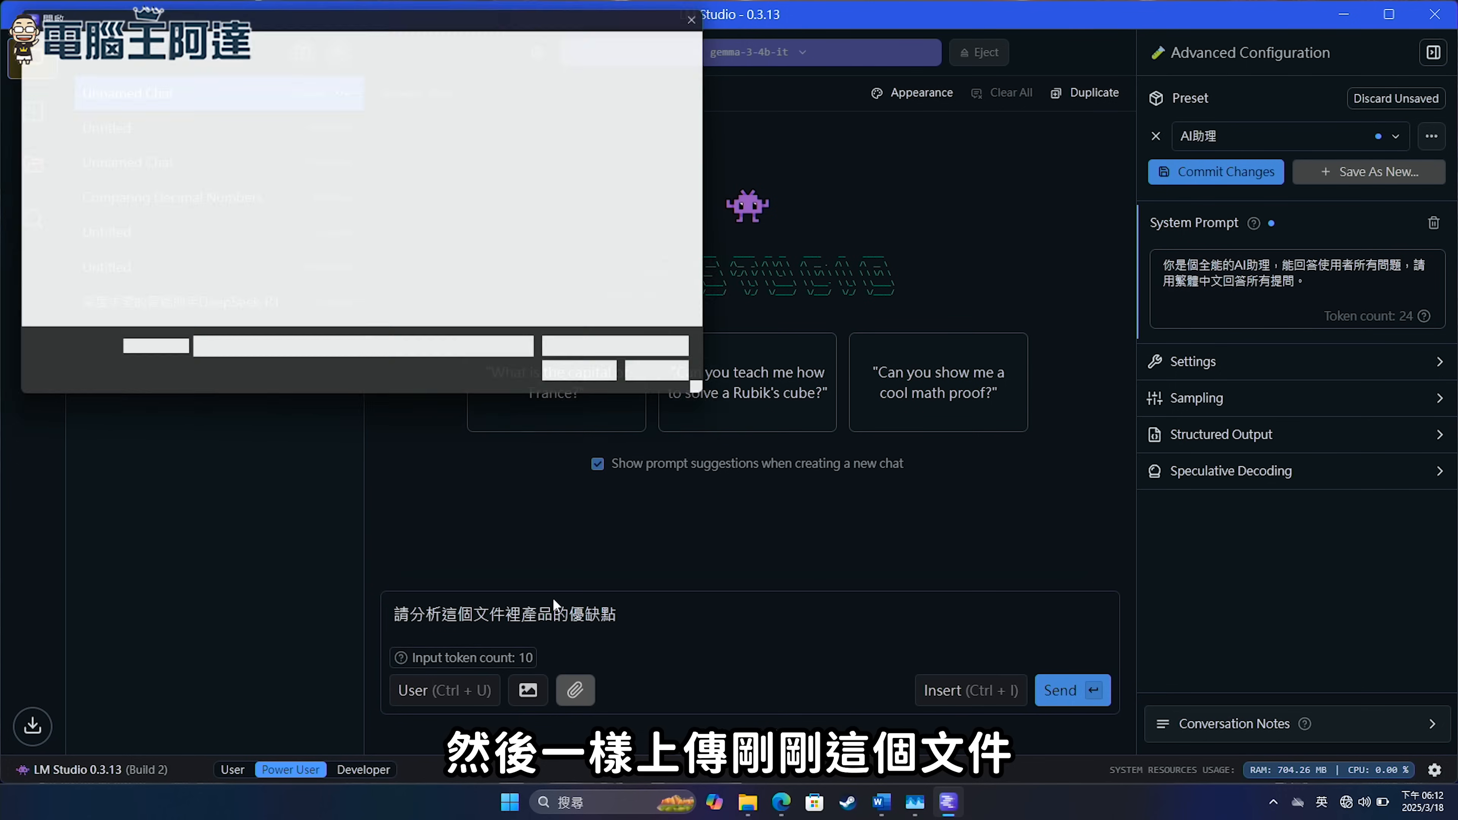
{"action": "double_click", "coordinate": [311, 133]}
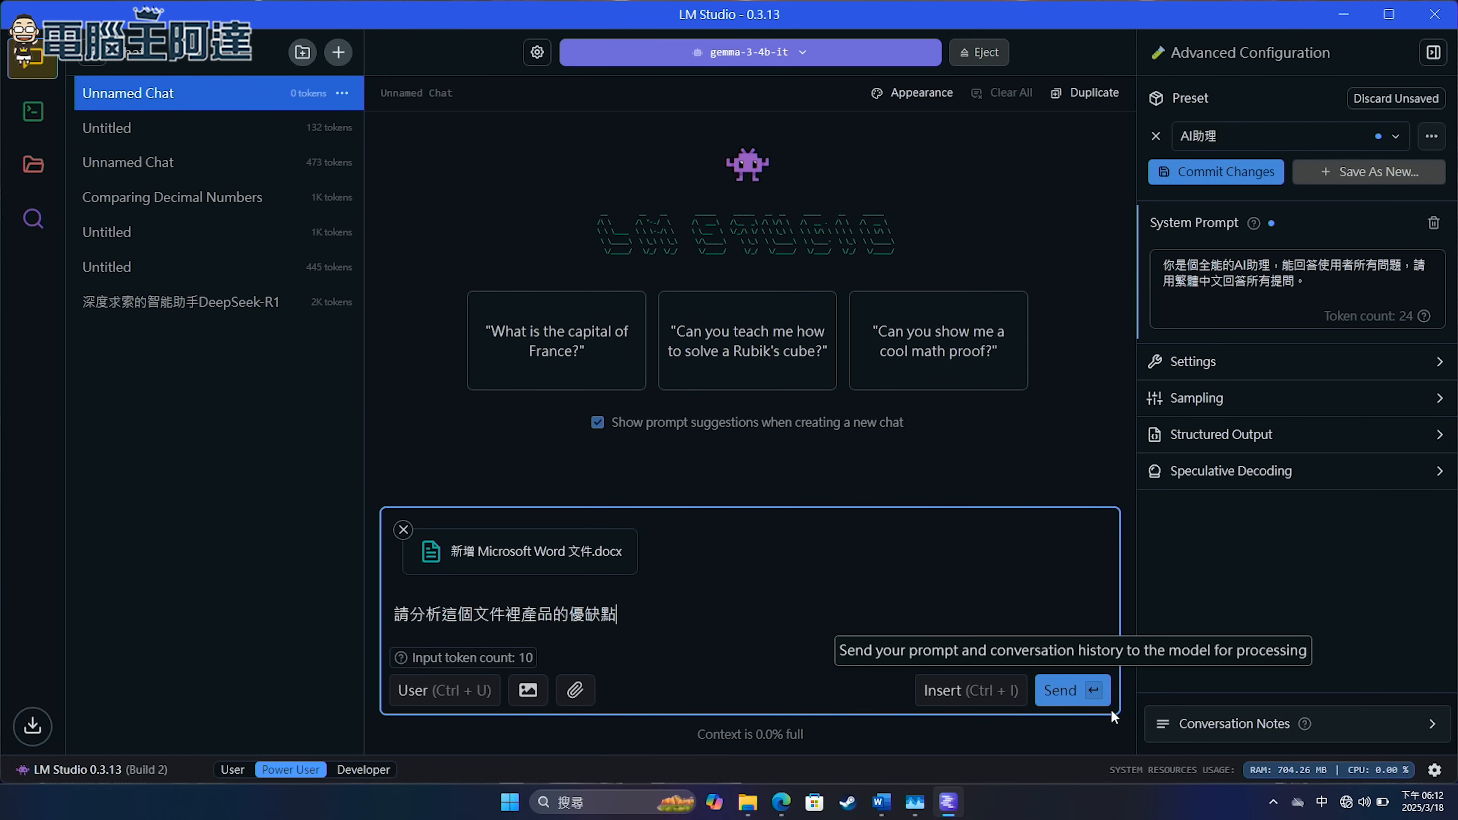
{"action": "left_click", "coordinate": [1072, 696]}
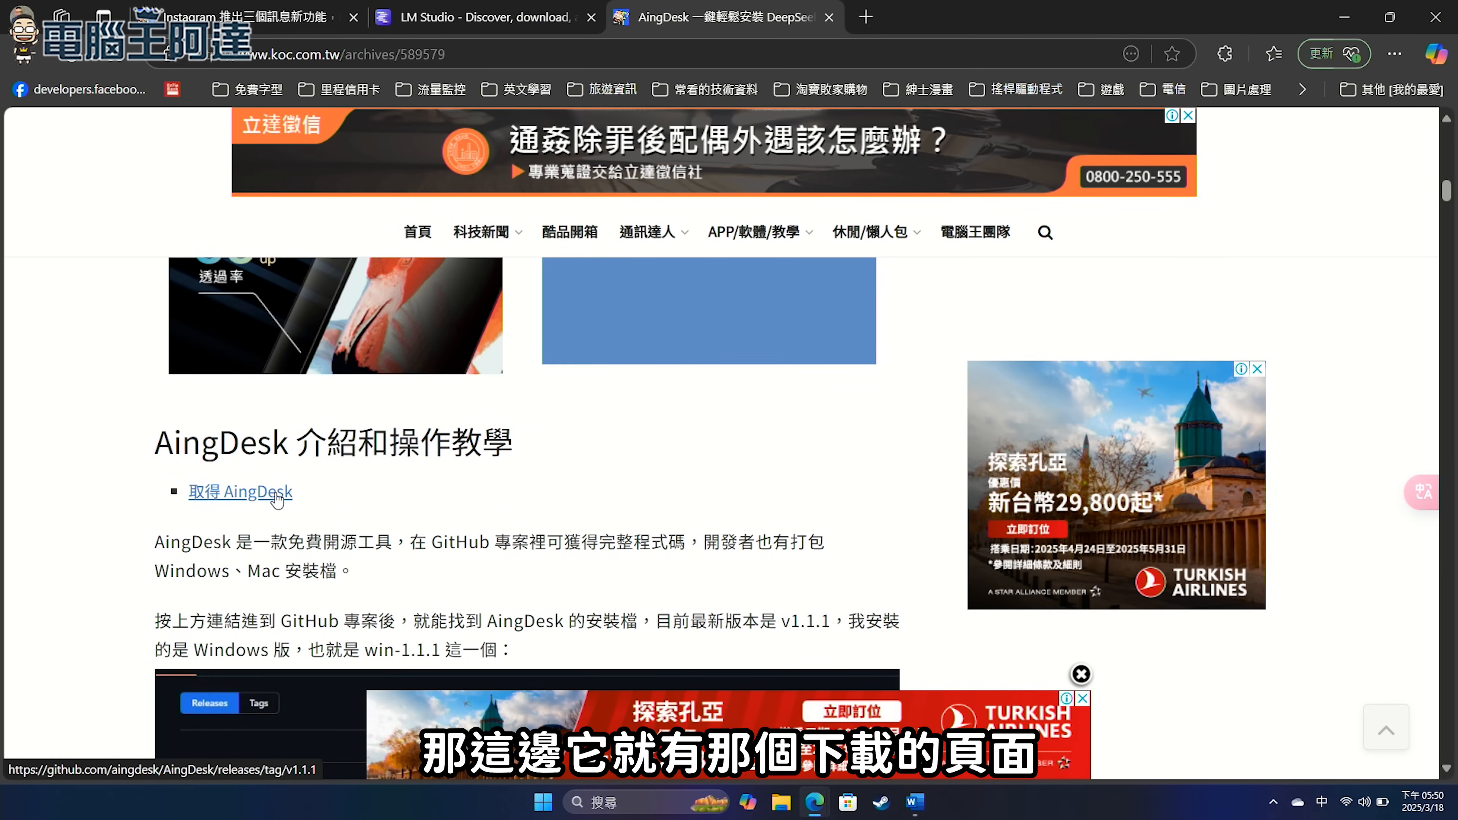
From the AingDesk article in Edge, open the v1.1.1 release page, download AingDesk-win-1.1.1-x64.exe and show it in its folder.
{"action": "right_click", "coordinate": [276, 509]}
{"action": "left_click", "coordinate": [392, 67]}
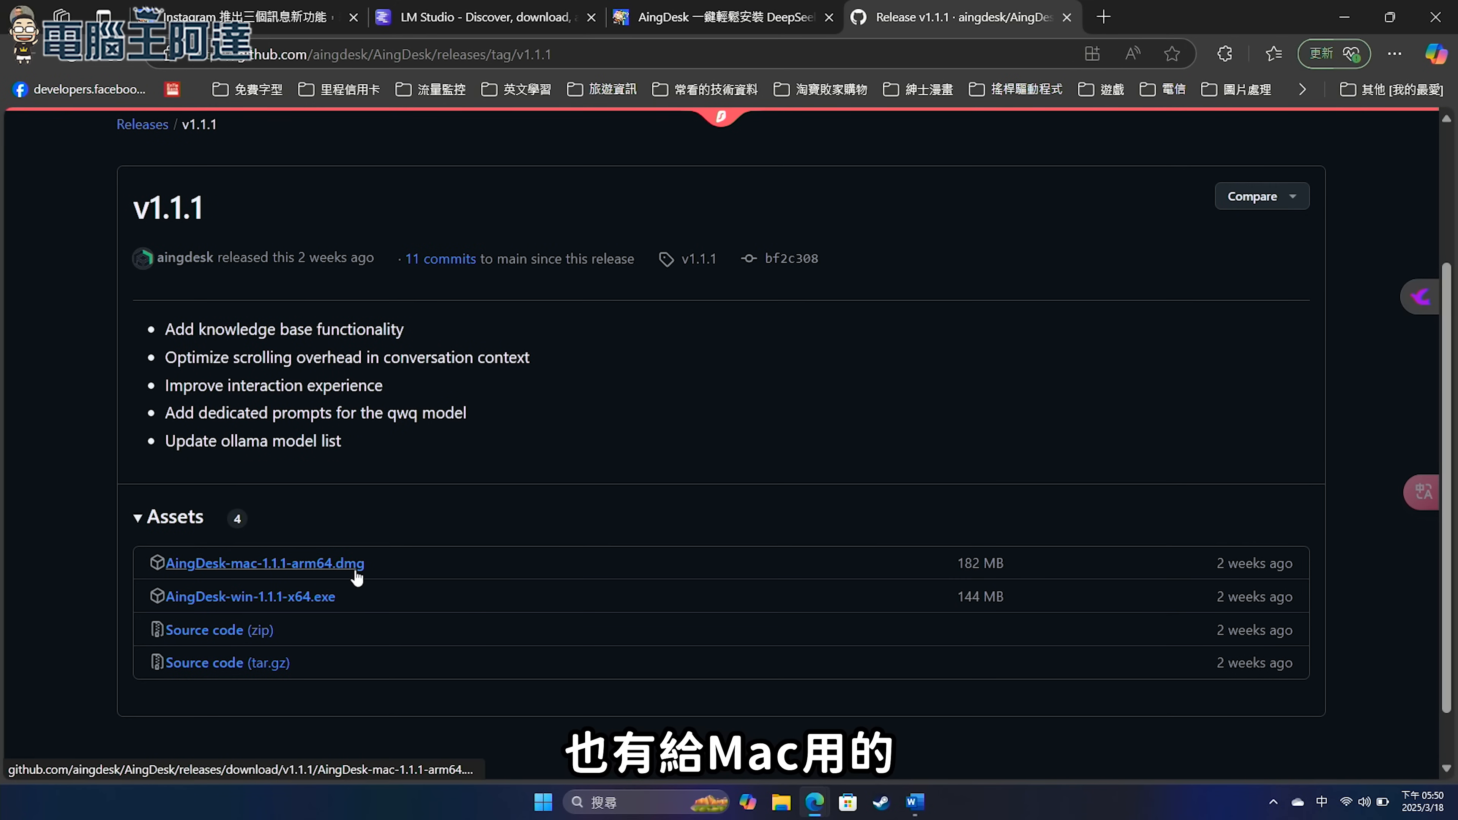
{"action": "left_click", "coordinate": [320, 599]}
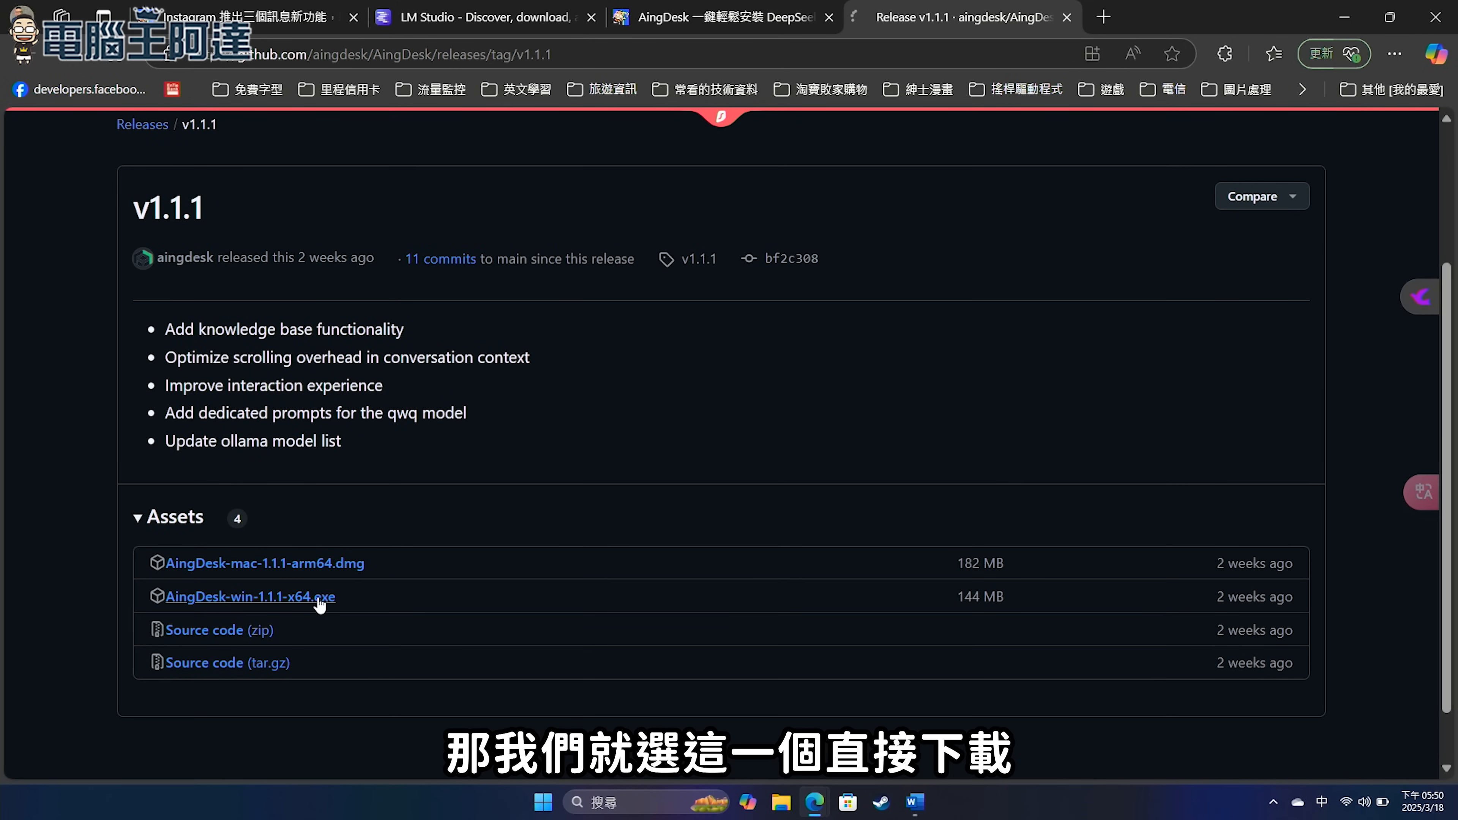
{"action": "left_click", "coordinate": [1195, 158]}
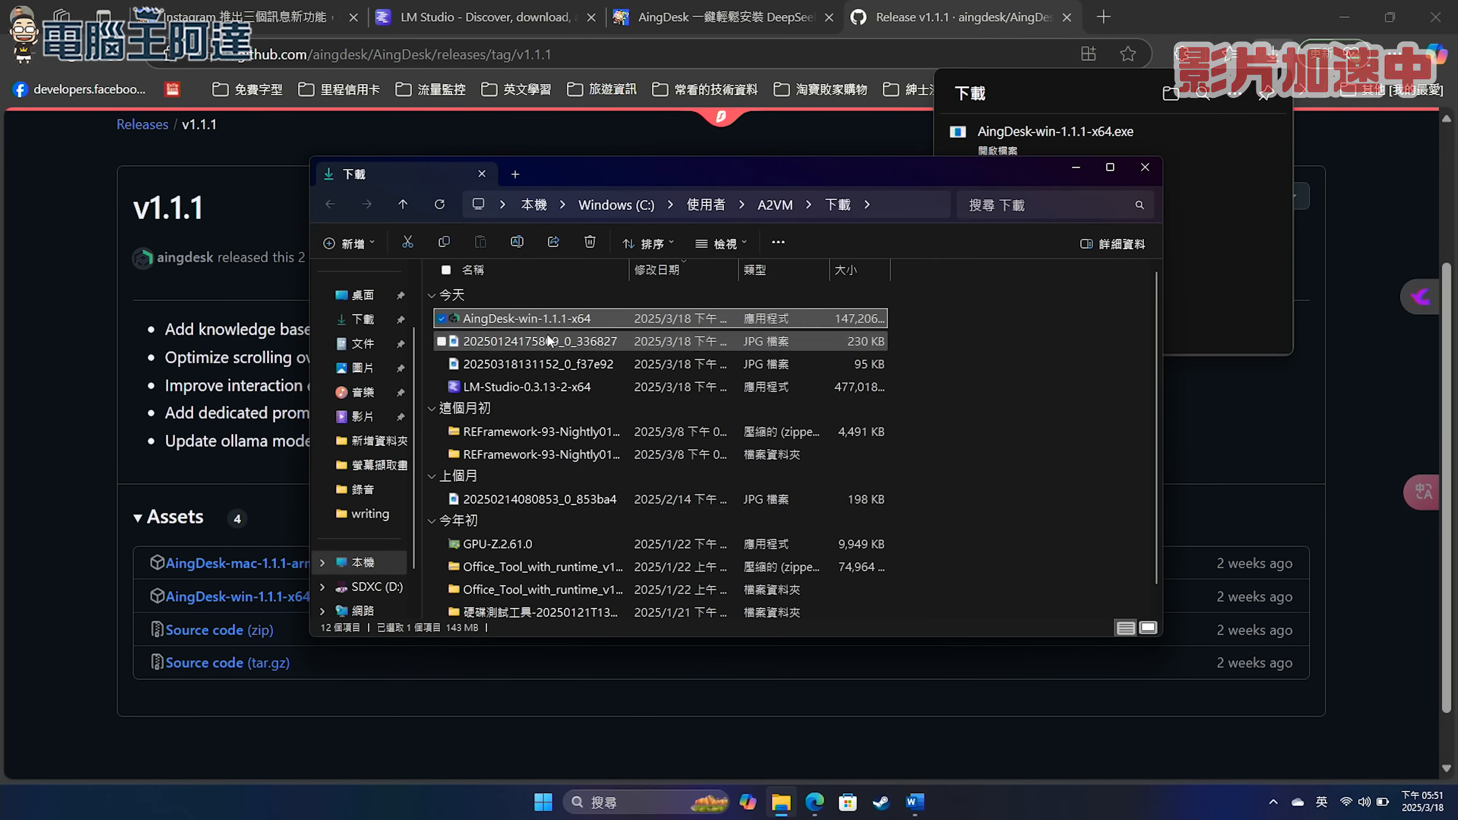
Install AingDesk from the downloaded AingDesk-win-1.1.1-x64 installer and launch it.
{"action": "double_click", "coordinate": [499, 318]}
{"action": "left_click", "coordinate": [798, 510]}
{"action": "left_click", "coordinate": [798, 511]}
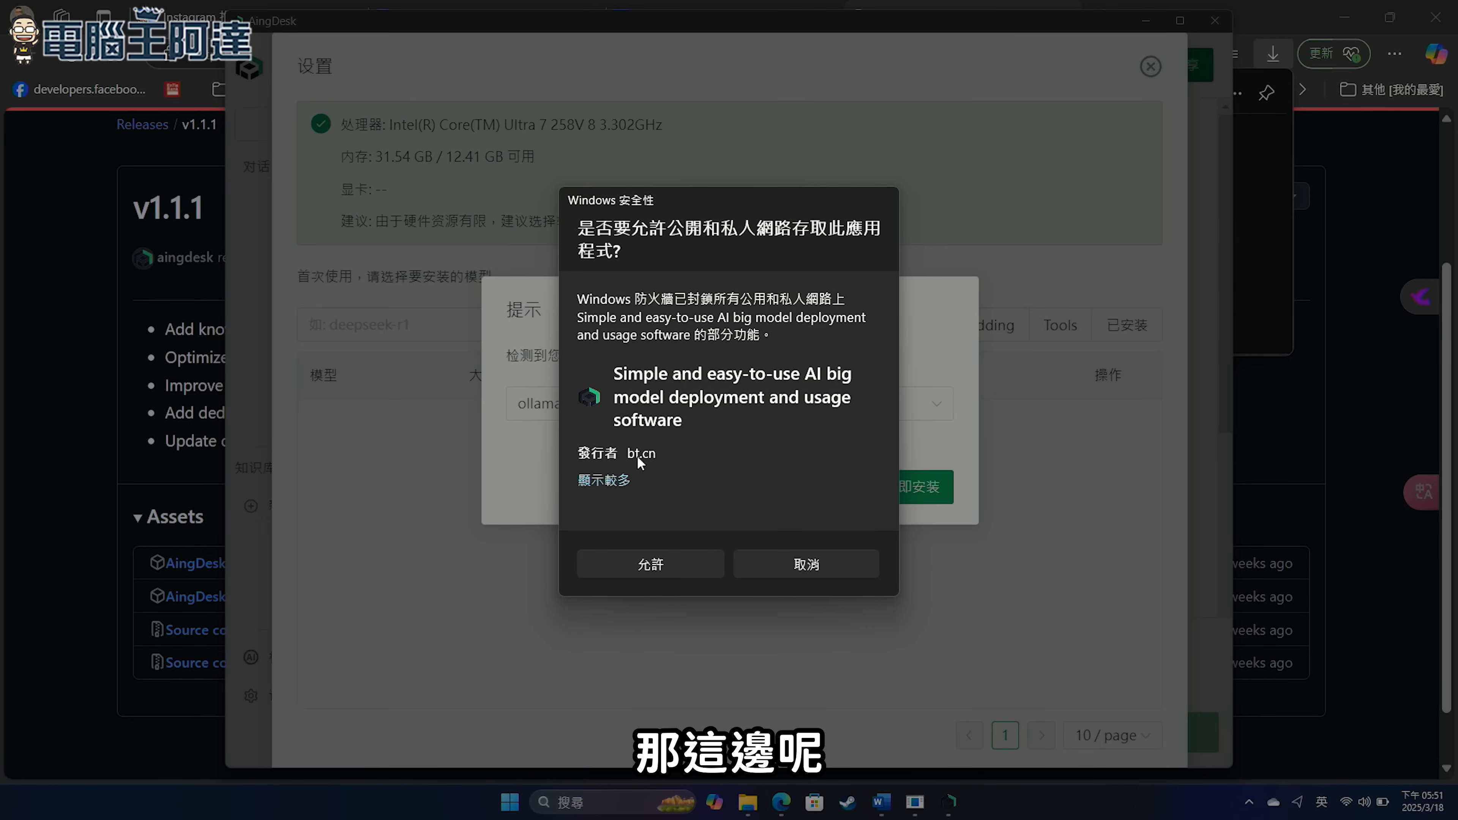
Allow AingDesk network access through the Windows firewall and install the ollama model manager.
{"action": "left_click", "coordinate": [629, 568]}
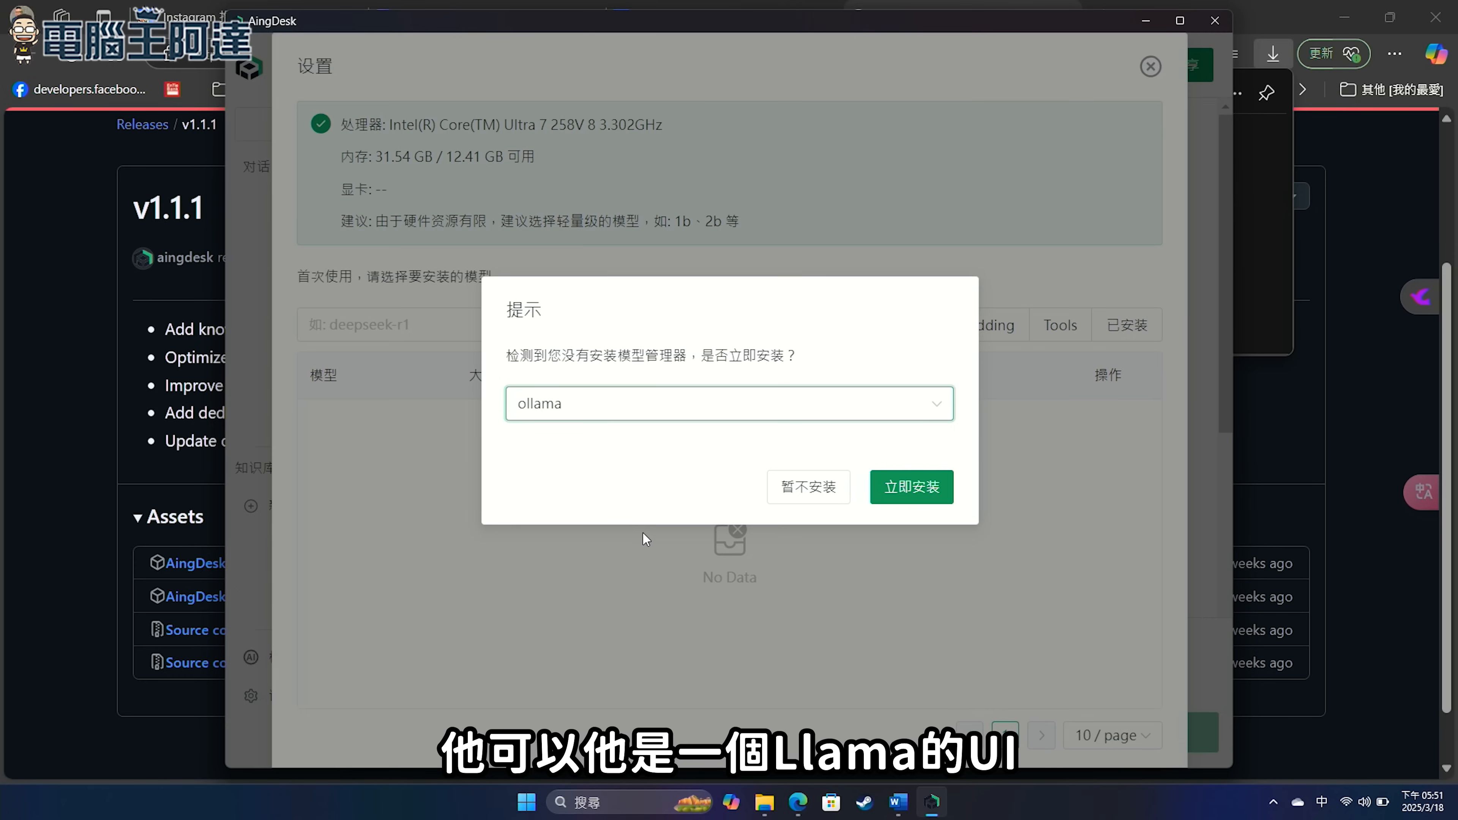
{"action": "left_click", "coordinate": [929, 493]}
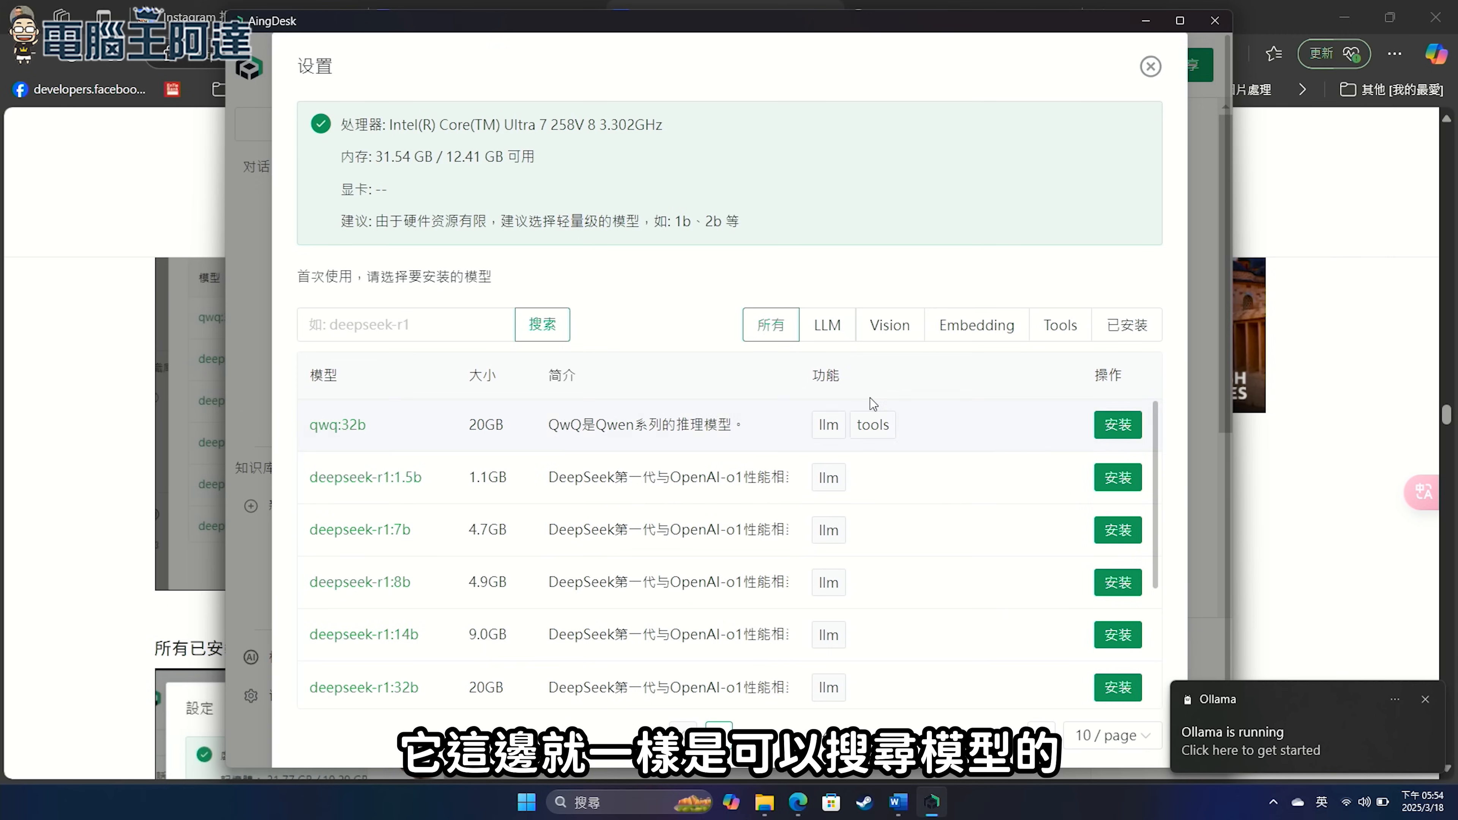
Search the AingDesk model list for "gemma" and install the gemma:7b model.
{"action": "left_click", "coordinate": [451, 334]}
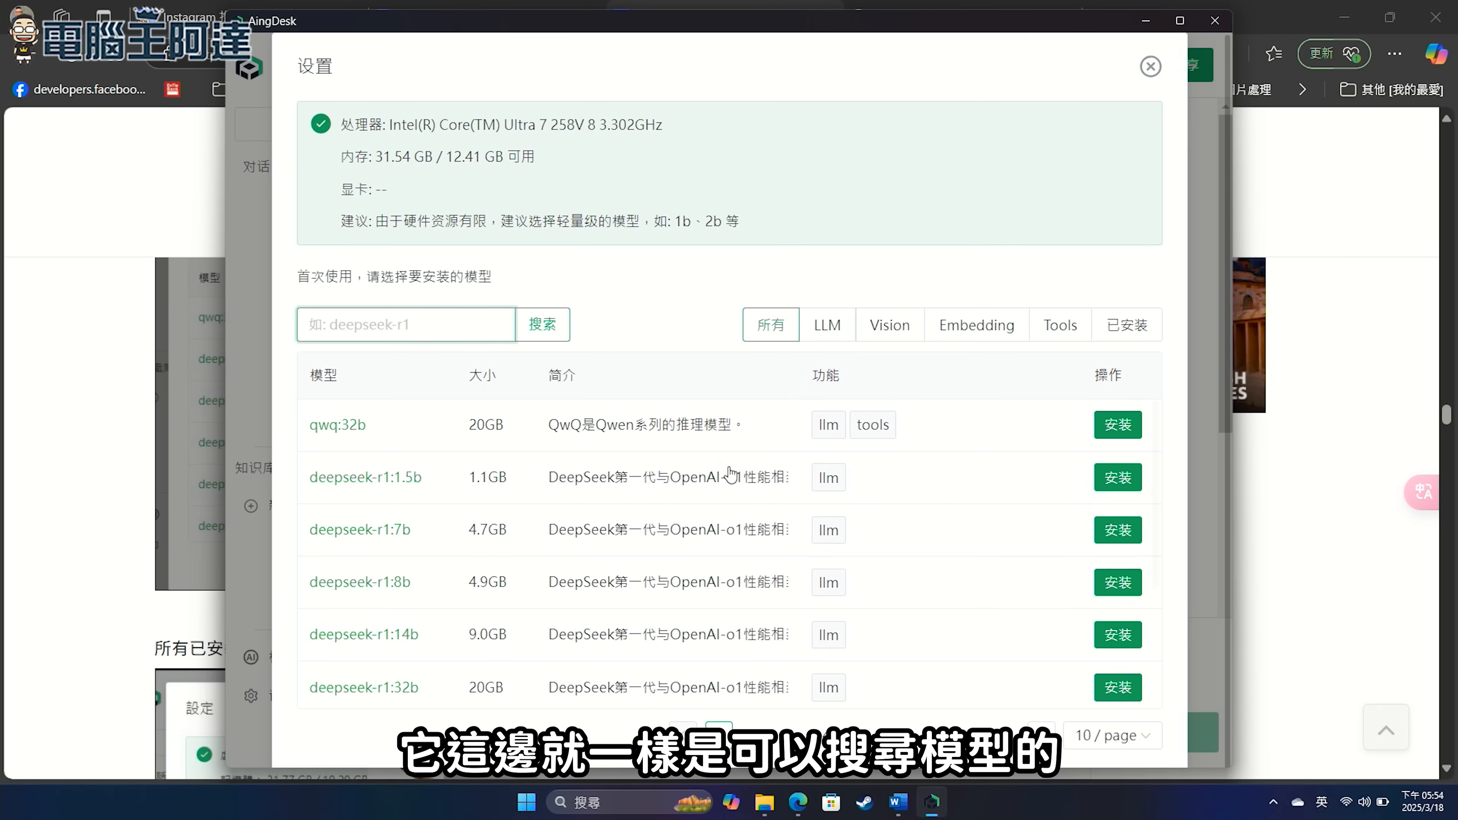
{"action": "scroll", "coordinate": [1162, 575], "scroll_direction": "down", "scroll_amount": 4}
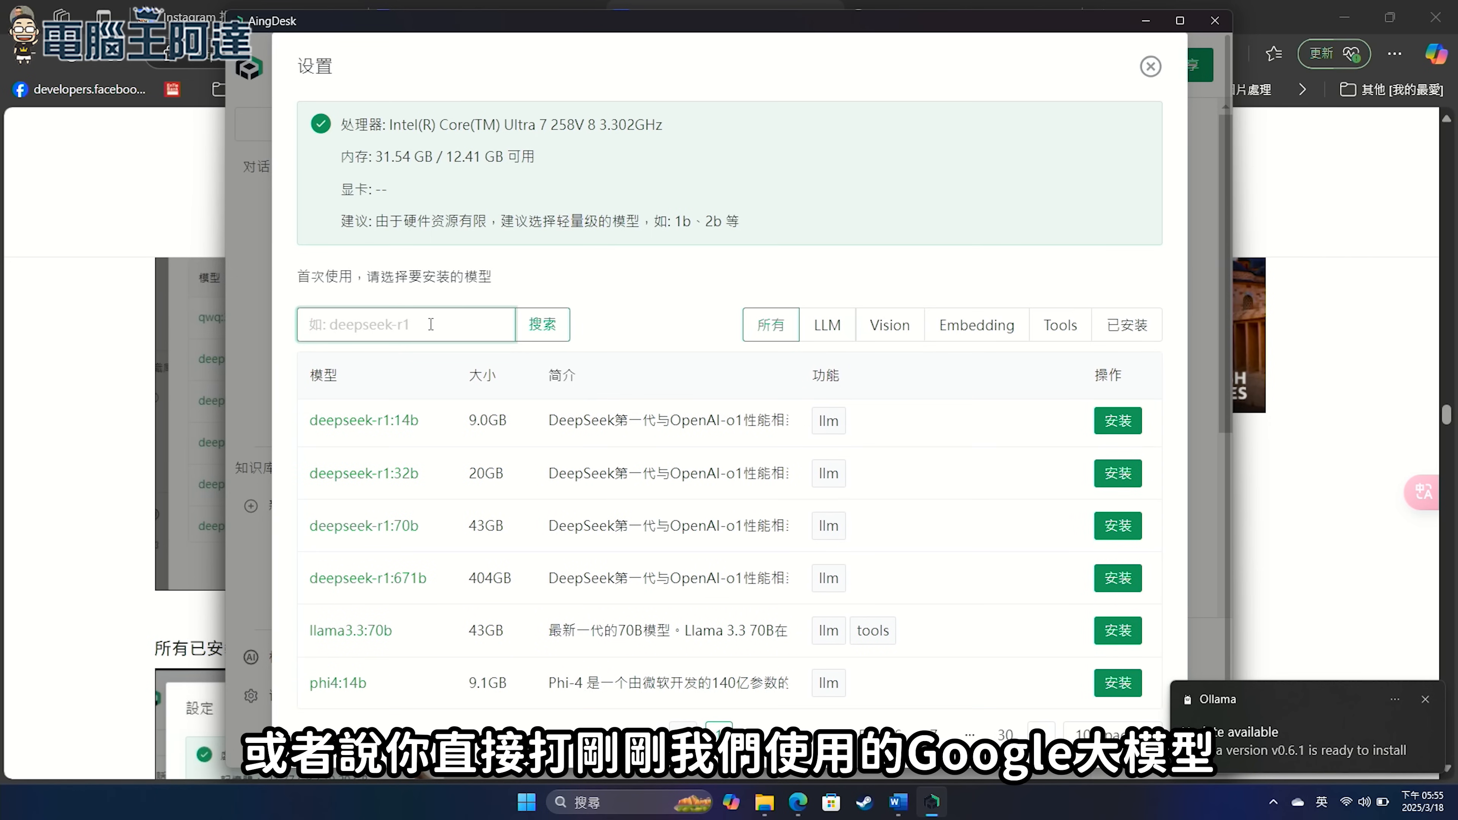
{"action": "key", "text": "shift"}
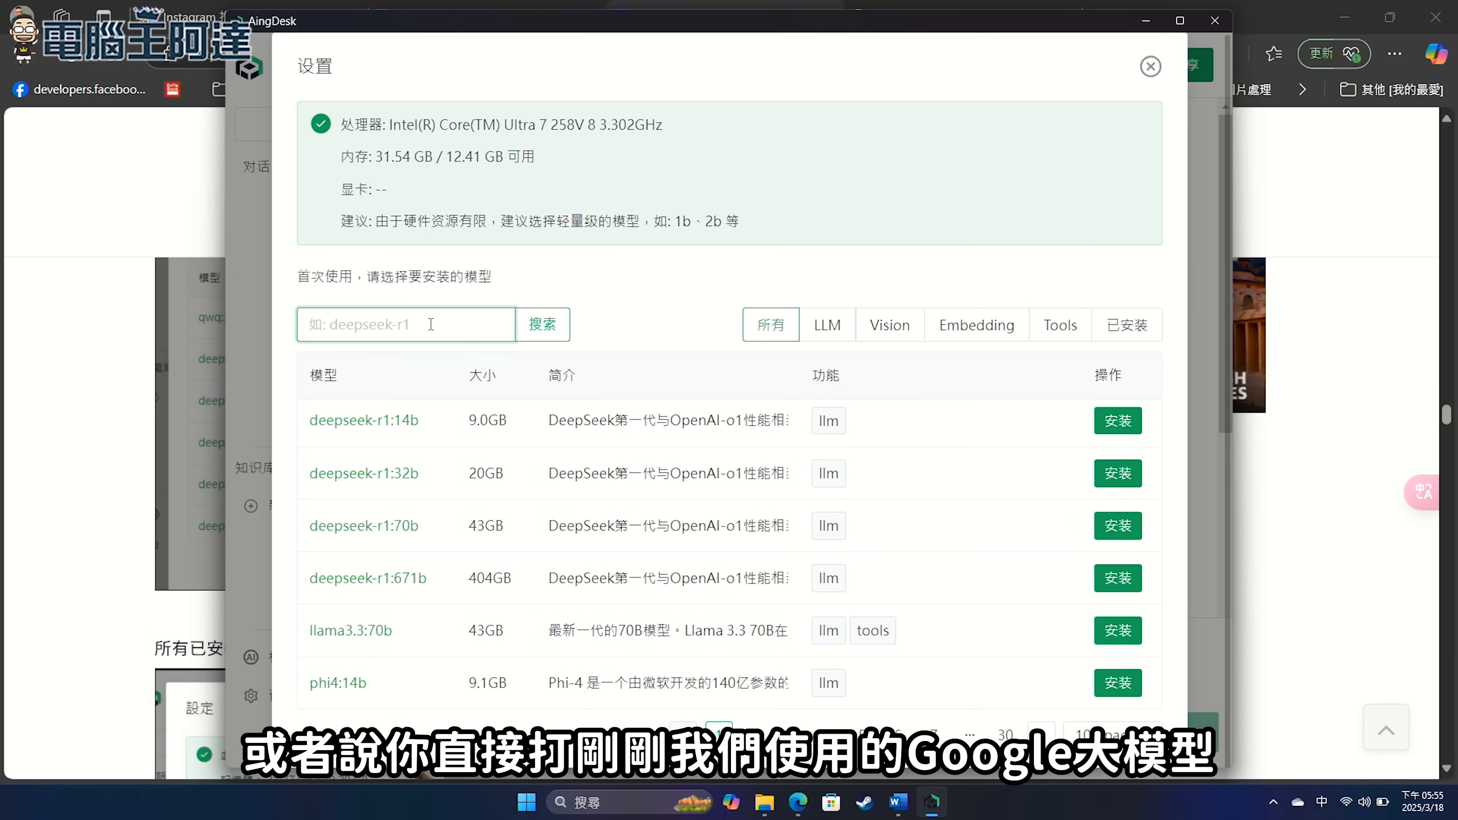
{"action": "type", "text": "gemma"}
{"action": "key", "text": "shift"}
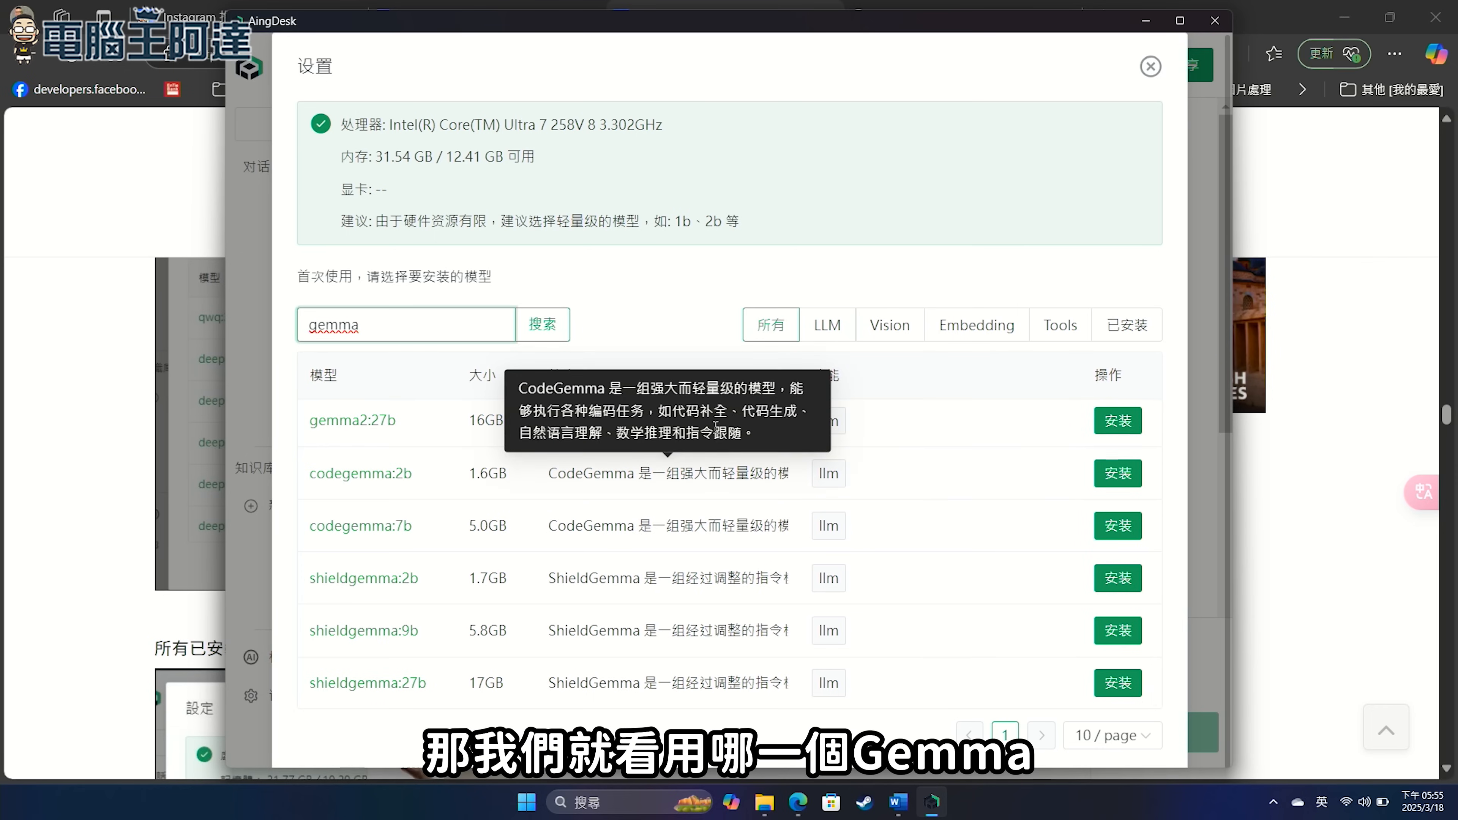
{"action": "scroll", "coordinate": [509, 616], "scroll_direction": "up", "scroll_amount": 4}
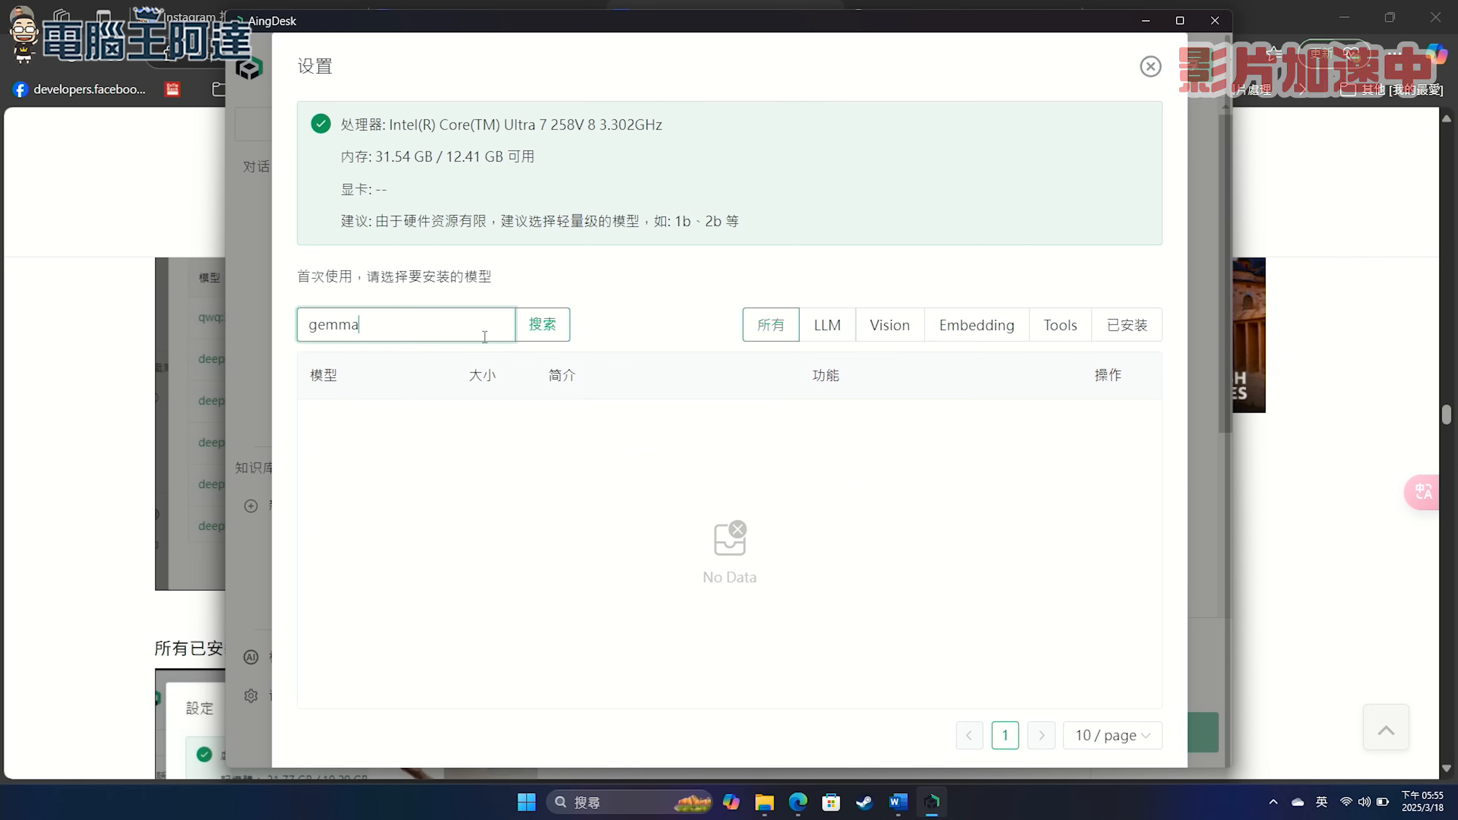
{"action": "right_click", "coordinate": [1097, 480]}
{"action": "left_click", "coordinate": [1097, 480]}
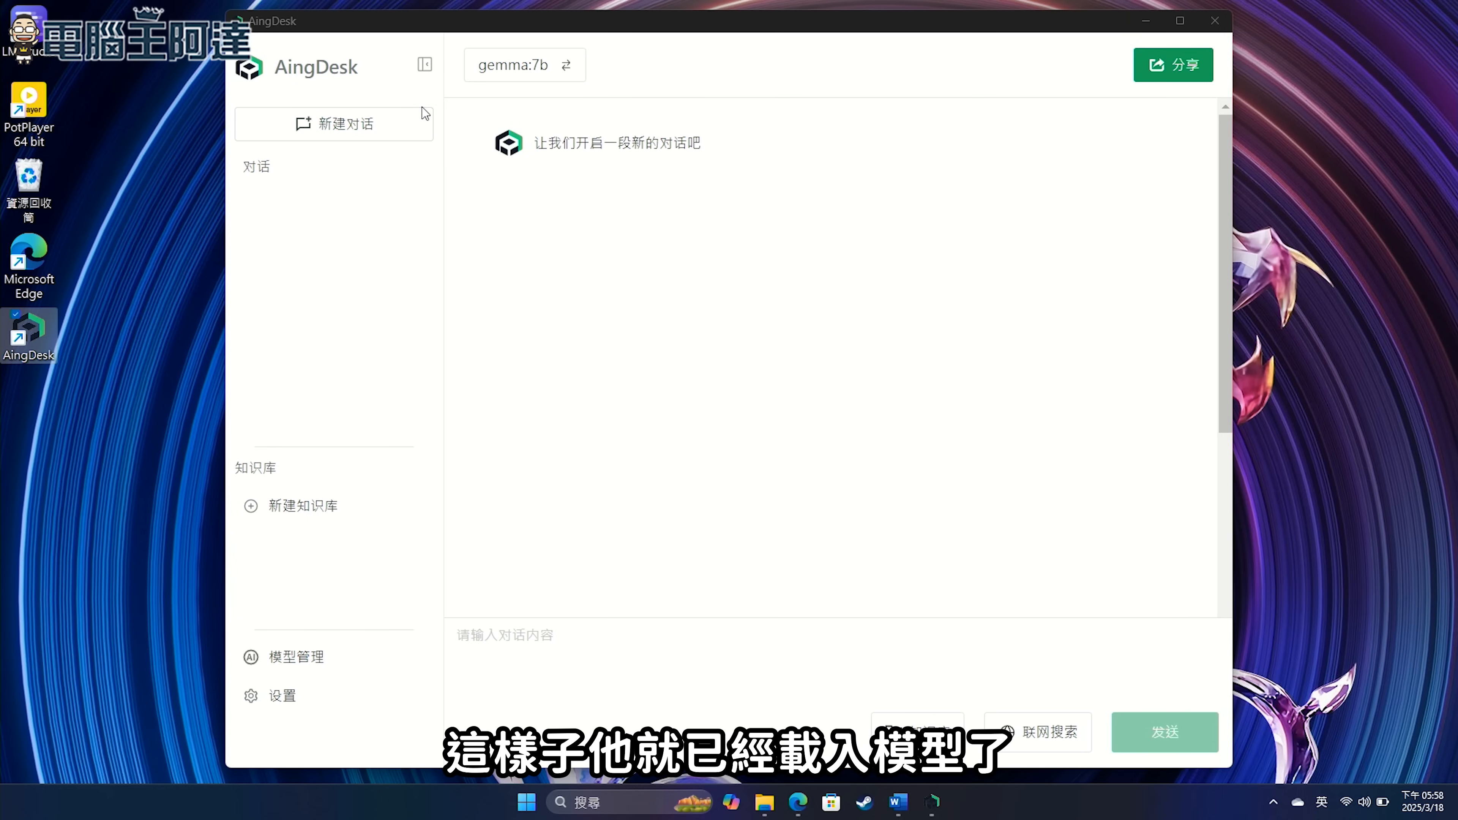
Set the AingDesk interface language to 繁體中文, check the default search engine choices and confirm the settings.
{"action": "left_click", "coordinate": [268, 697]}
{"action": "left_click", "coordinate": [907, 290]}
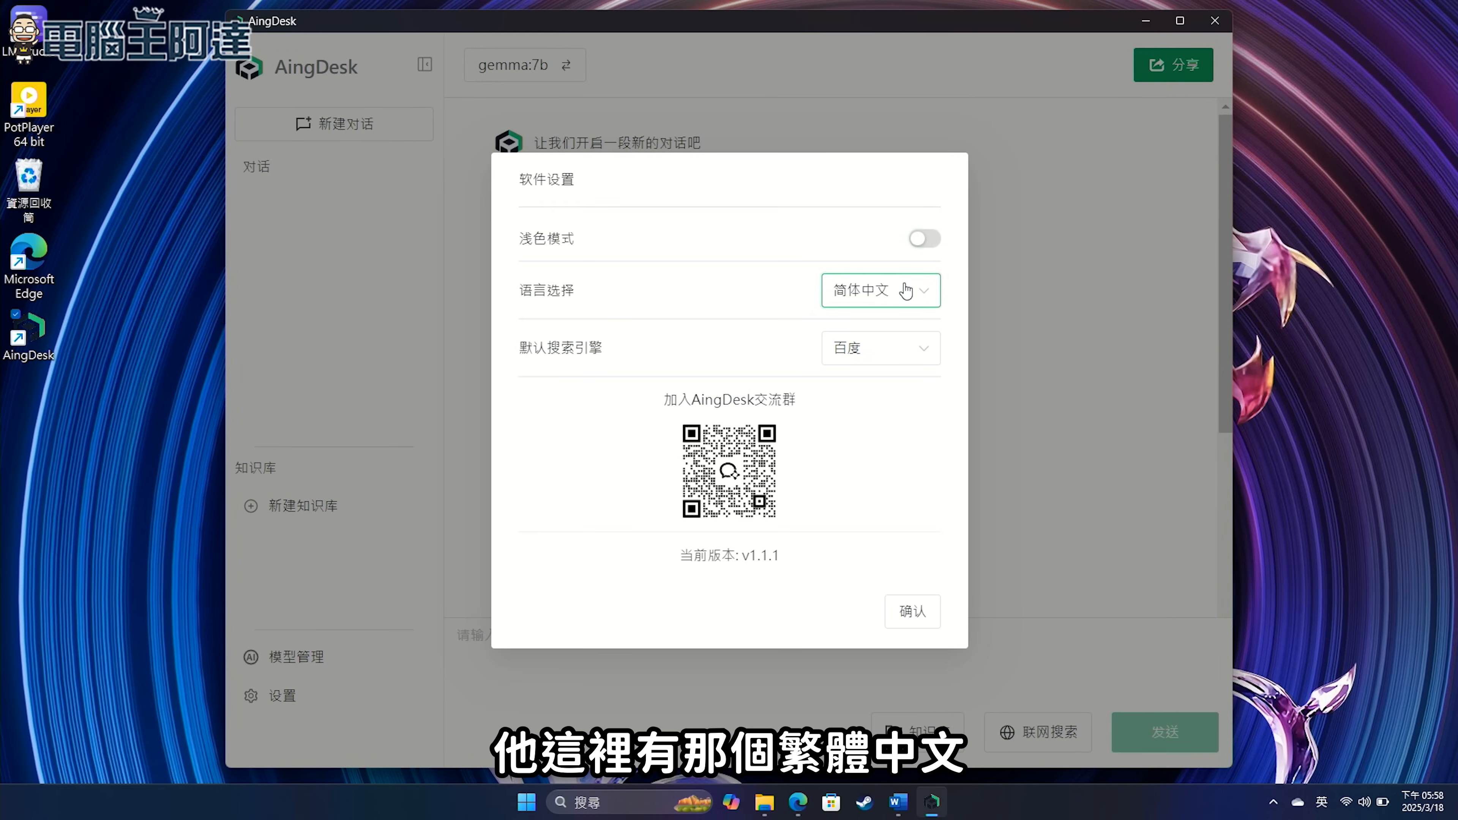
{"action": "left_click", "coordinate": [895, 367]}
{"action": "left_click", "coordinate": [895, 362]}
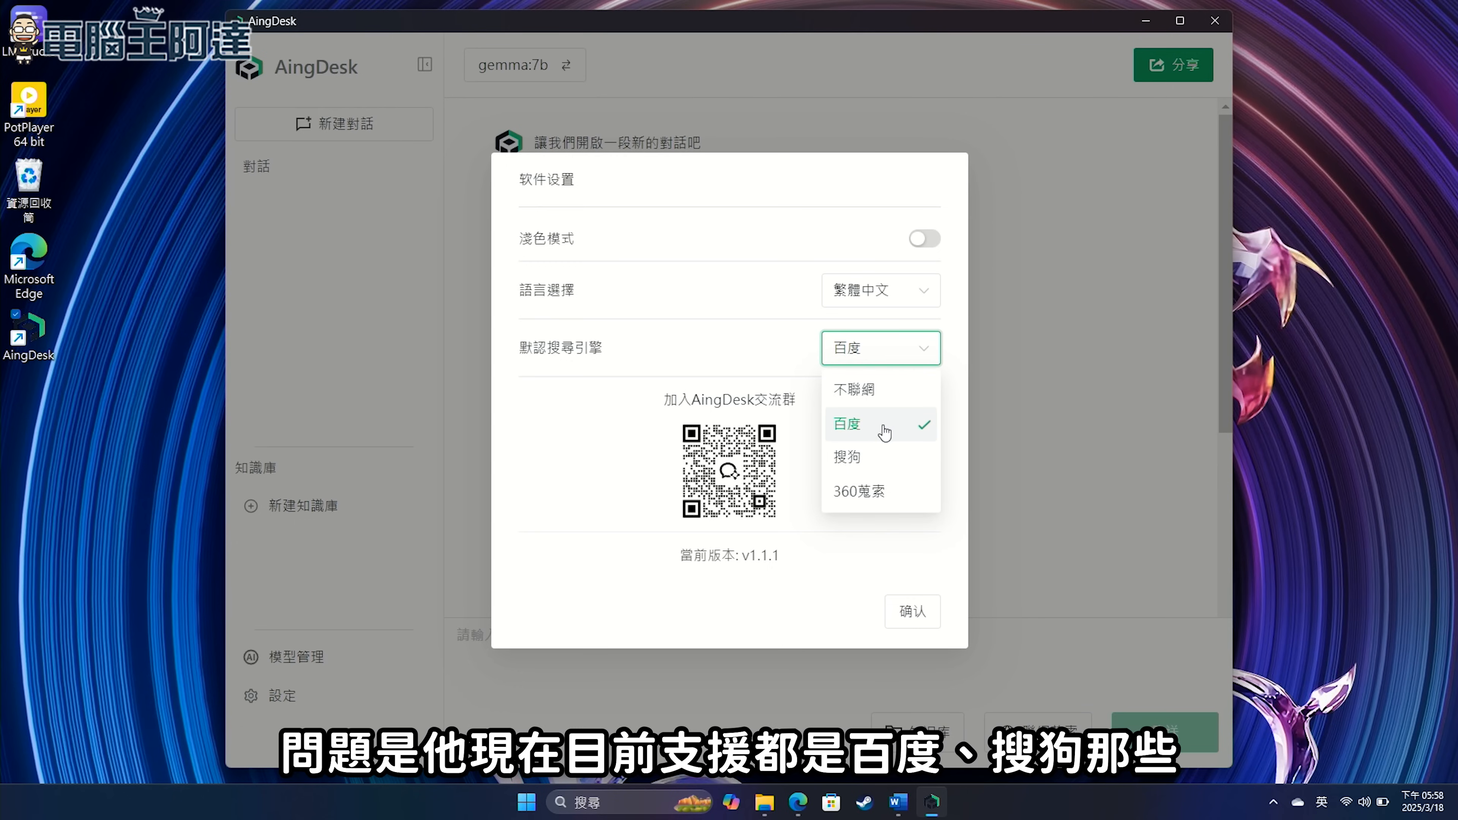
{"action": "left_click", "coordinate": [918, 612]}
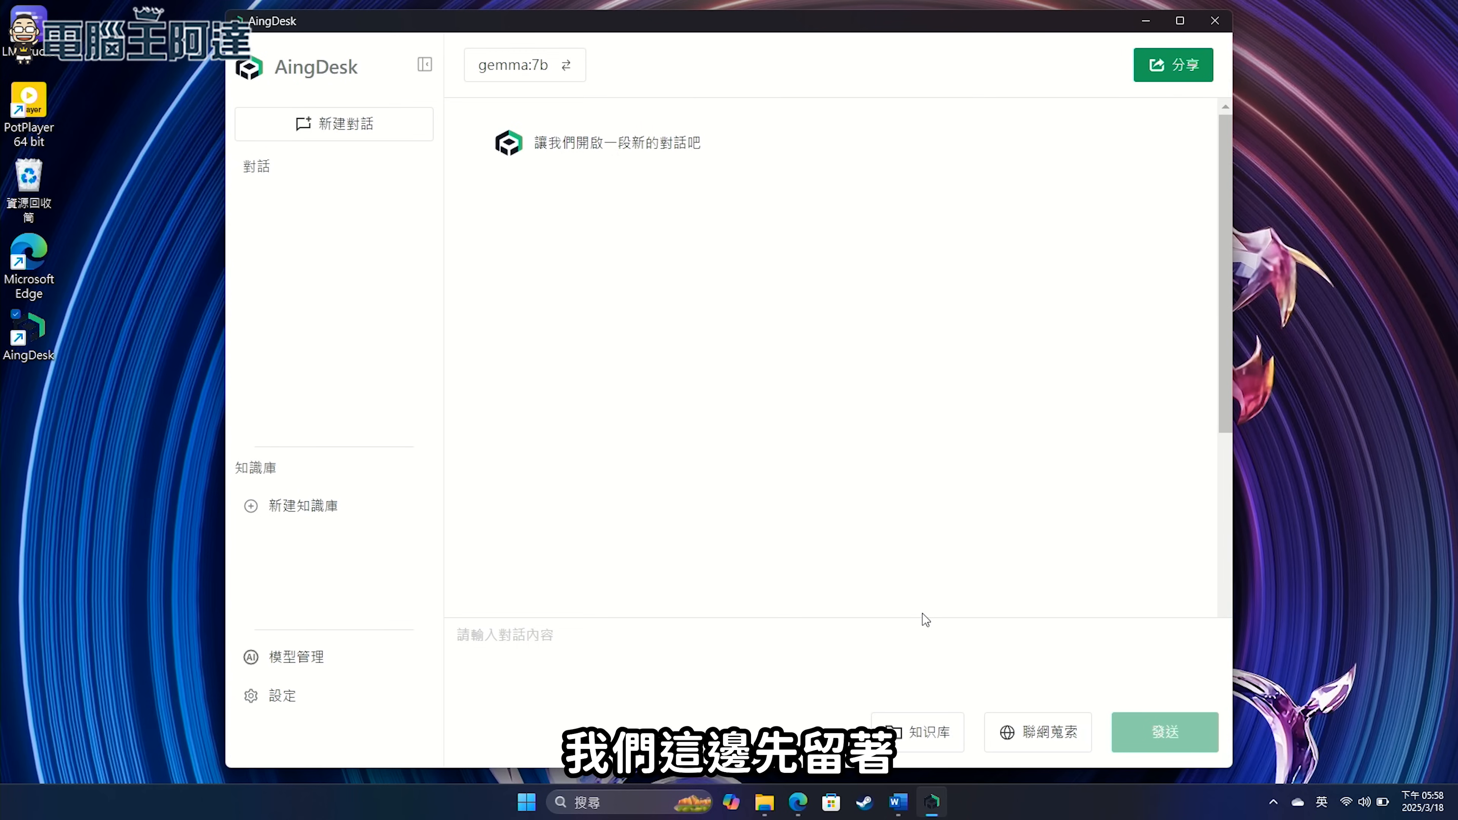
Ask the gemma:7b model "請自我介紹", followed by "你是哪一家AI技術的大模型" in the same conversation.
{"action": "left_click", "coordinate": [814, 630]}
{"action": "type", "text": "fu"}
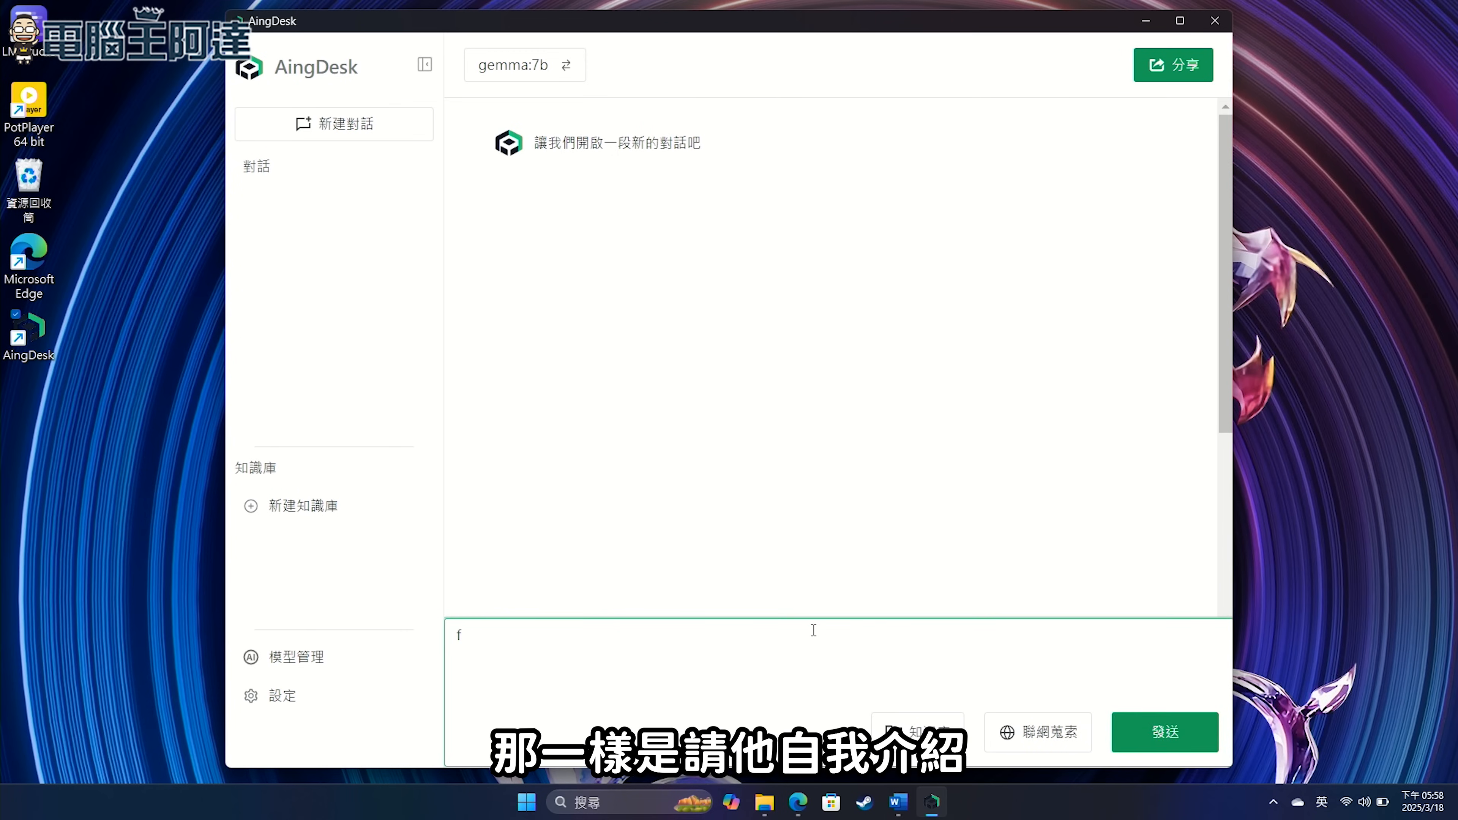
{"action": "key", "text": "Return"}
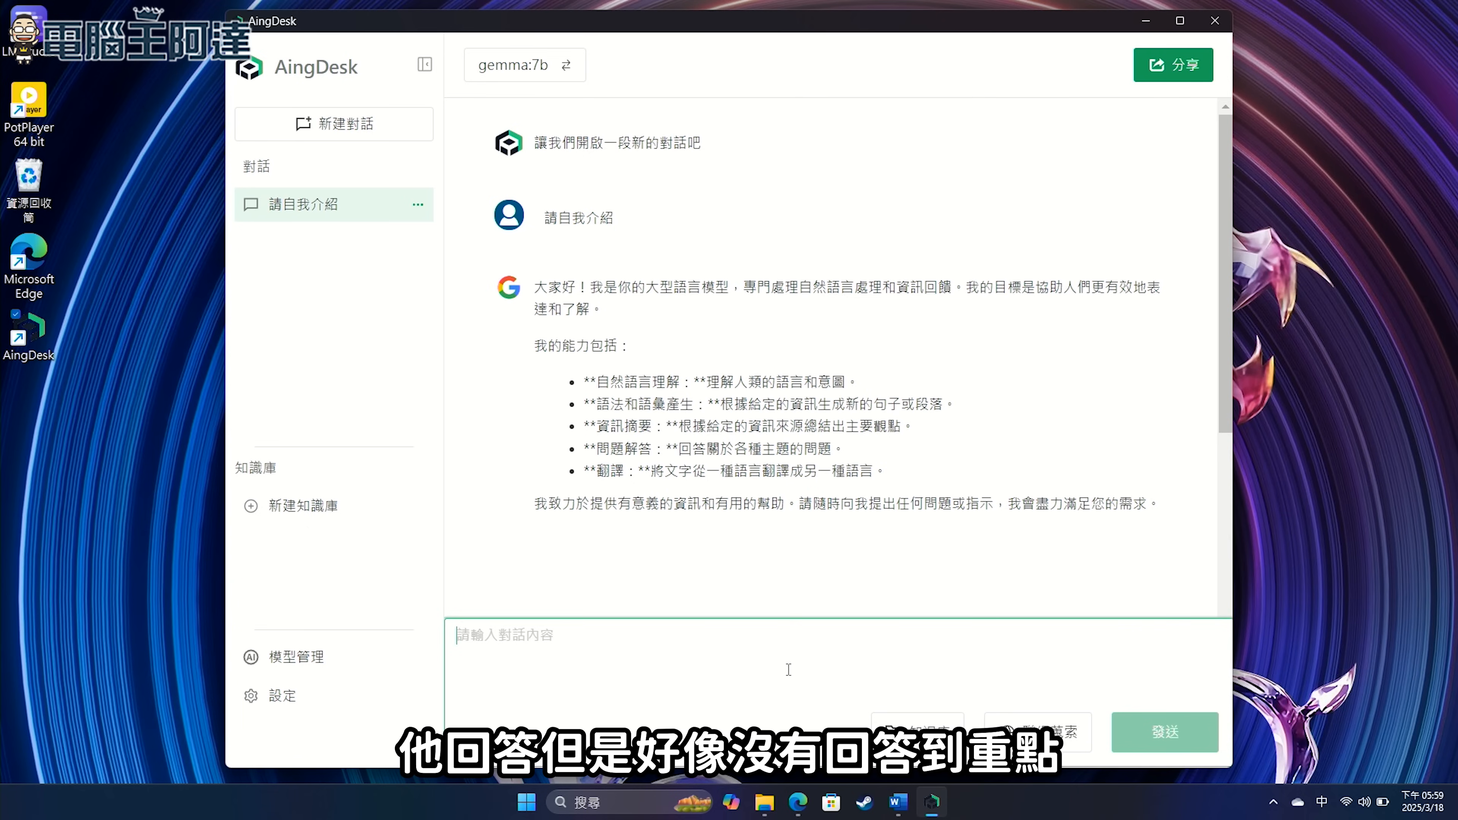
{"action": "type", "text": "你是哪一家AI技術的大模型"}
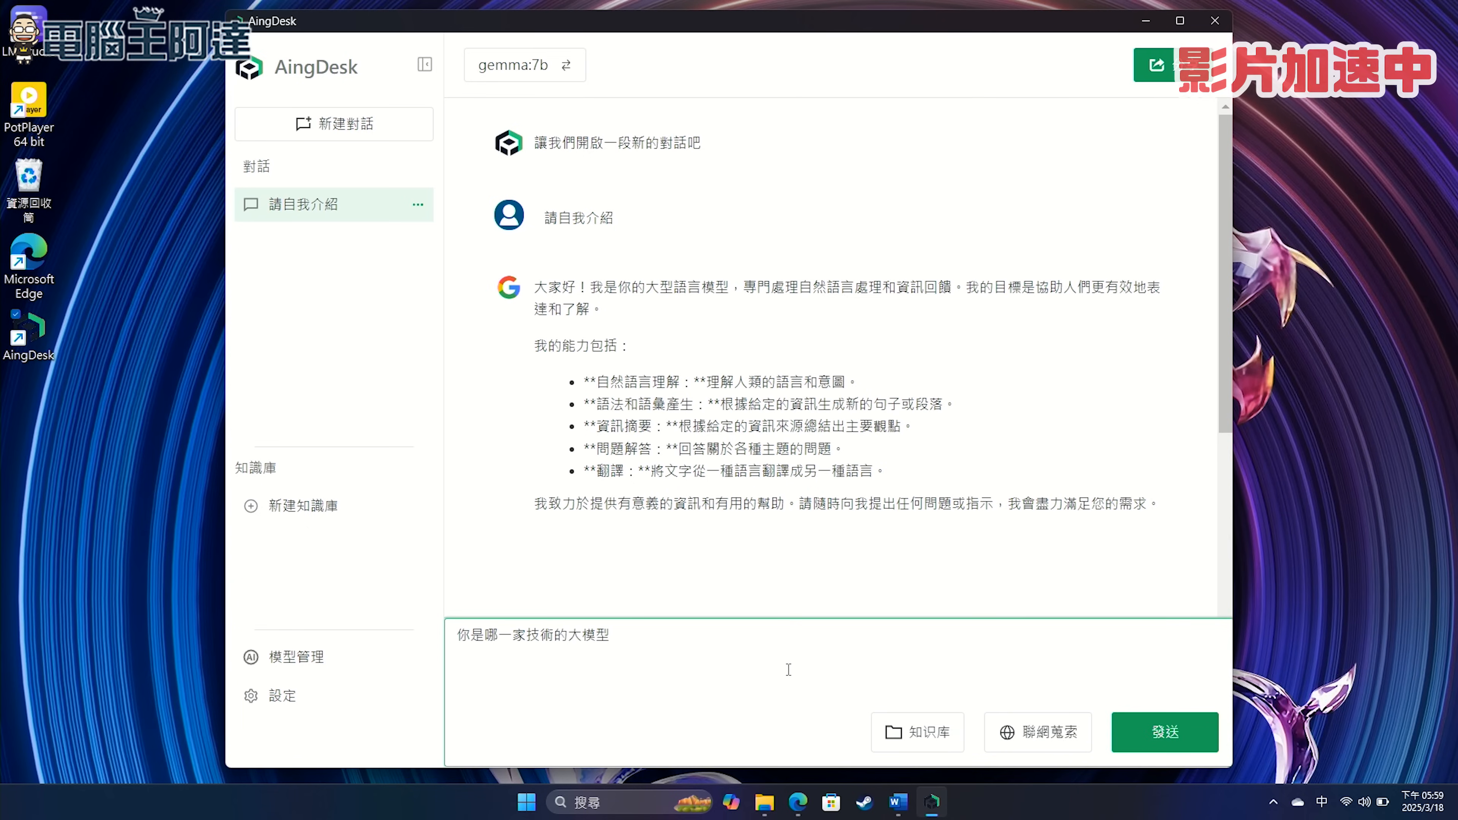
{"action": "left_click", "coordinate": [1164, 735]}
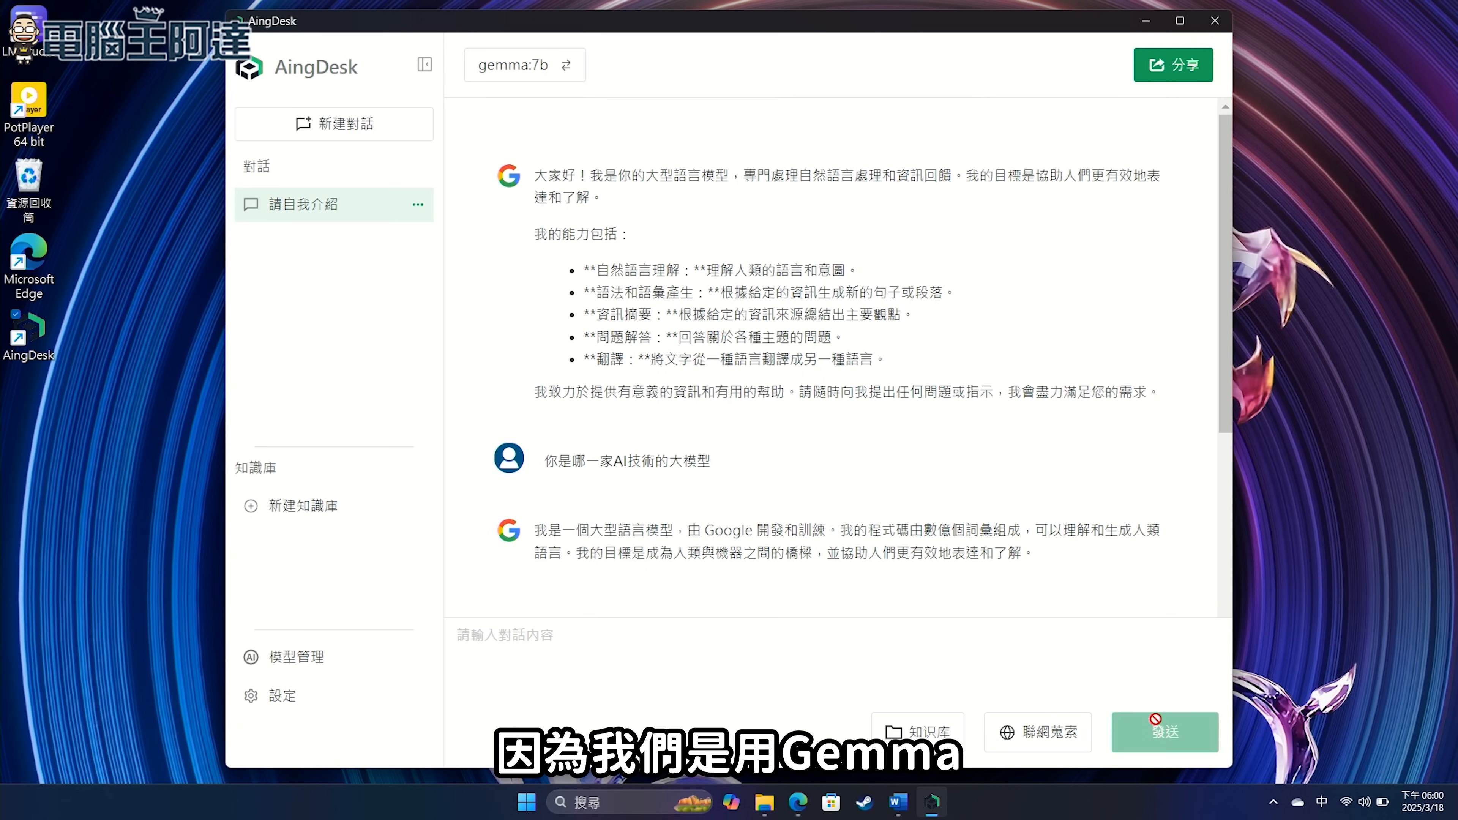
Start a new conversation and send the question "3.9與3.11哪個數字大".
{"action": "left_click", "coordinate": [676, 644]}
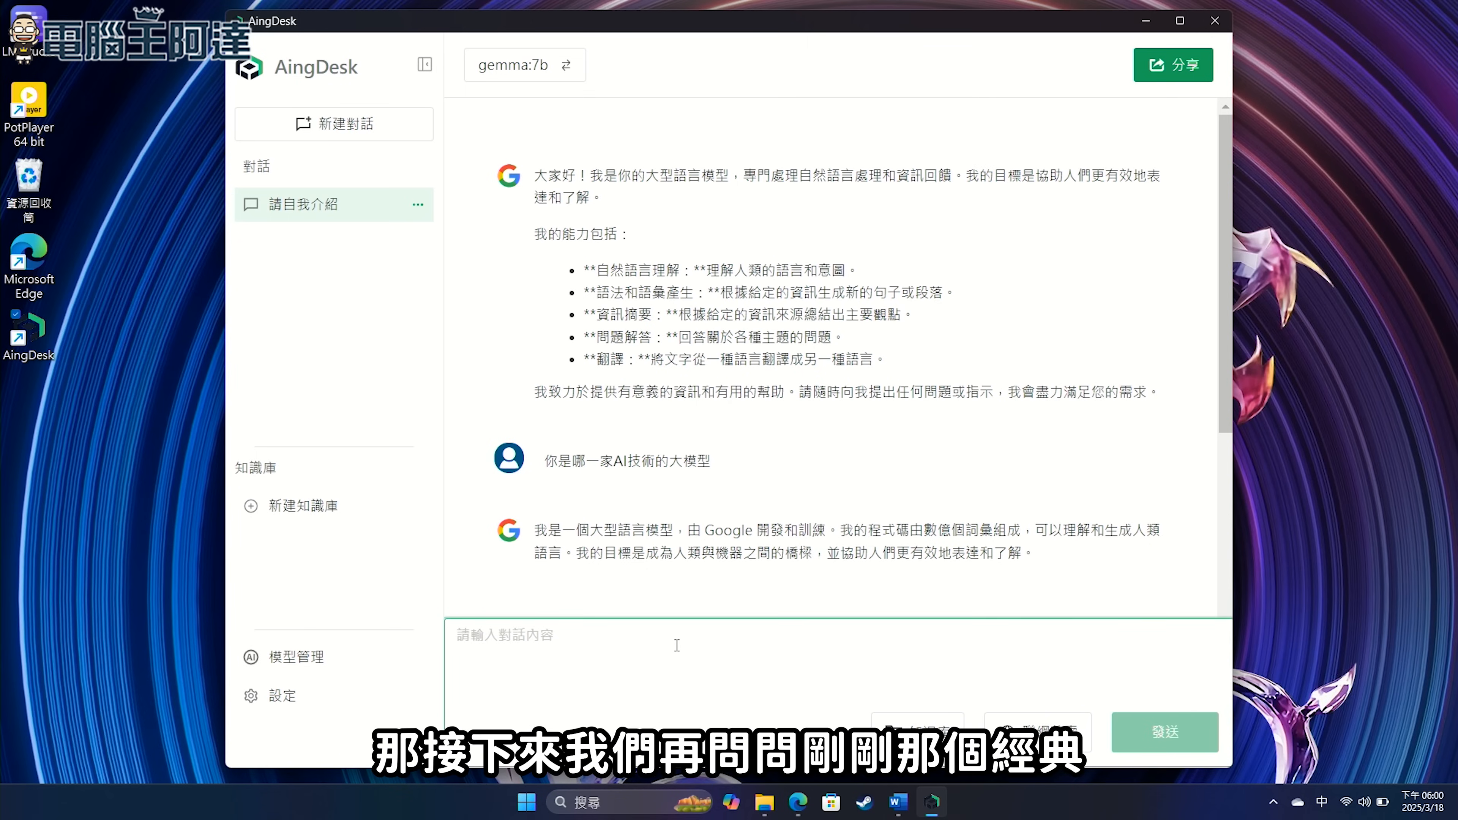
{"action": "key", "text": "shift"}
{"action": "type", "text": "3"}
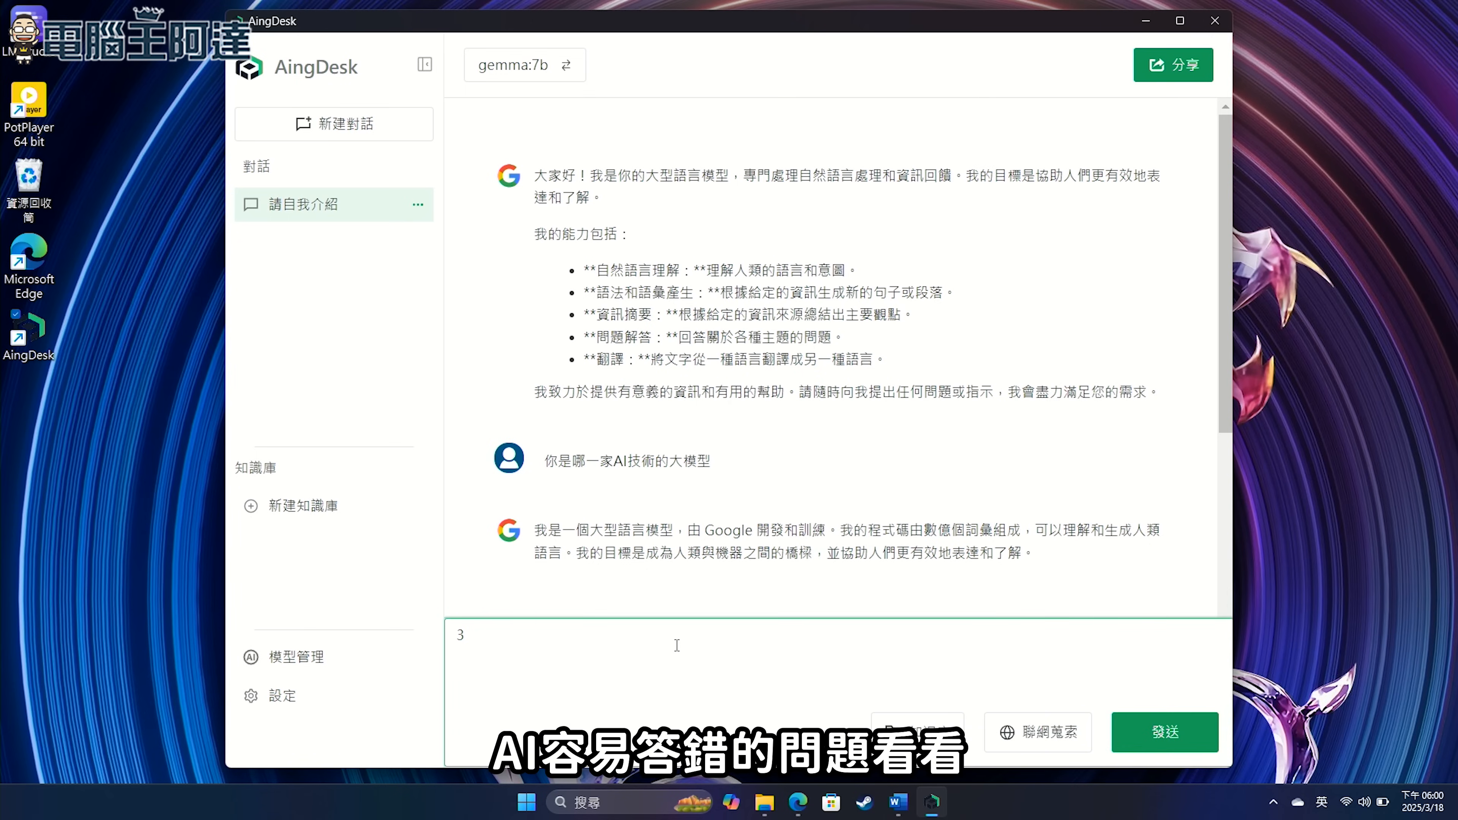
{"action": "left_click", "coordinate": [334, 124]}
{"action": "type", "text": ".9與3.11哪個數字大"}
{"action": "left_click", "coordinate": [1165, 732]}
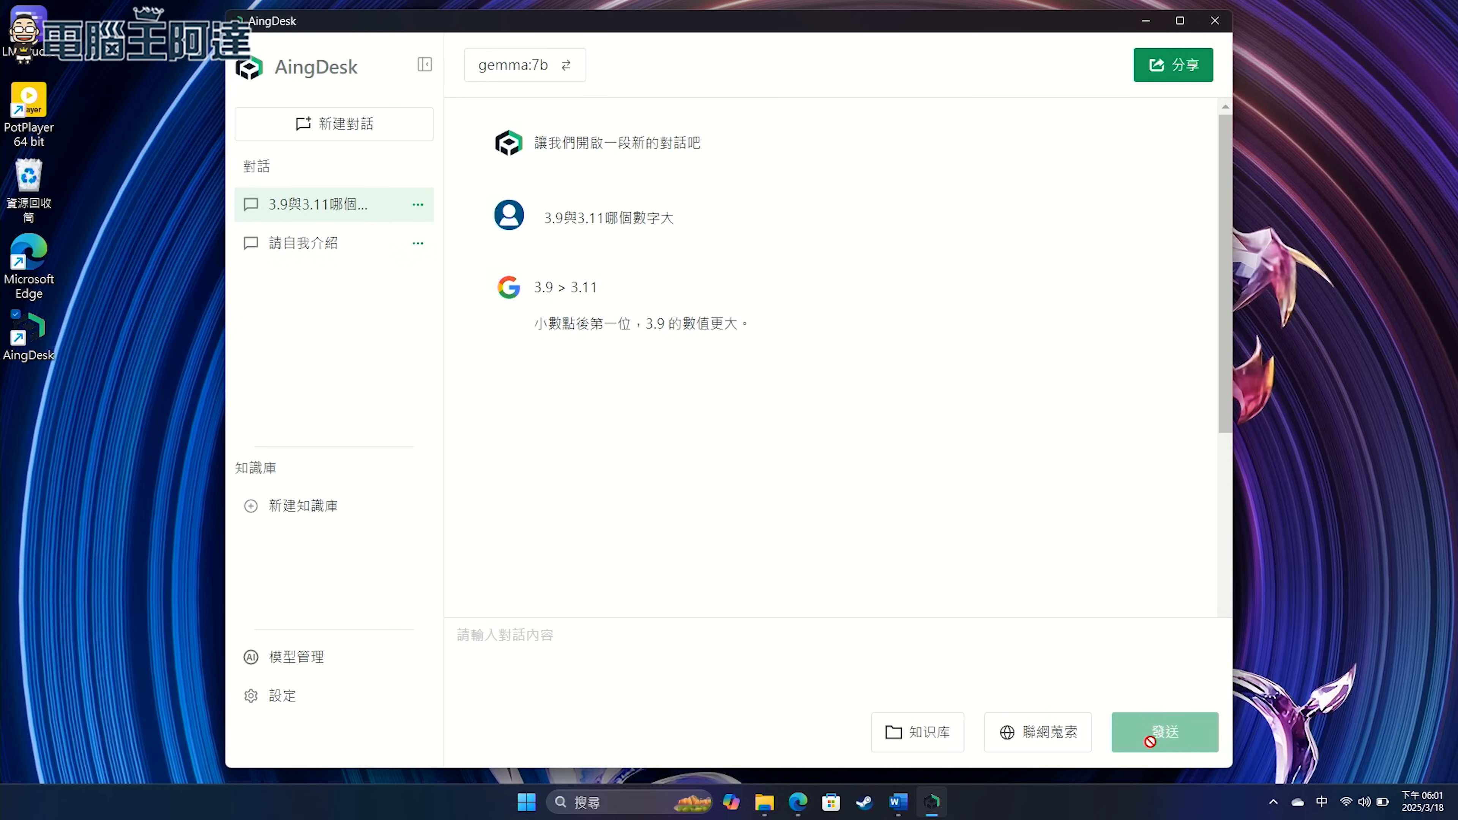
Enable web search, send "特斯拉近期股價表現如何" and look through the reply's cited sources.
{"action": "left_click", "coordinate": [1021, 654]}
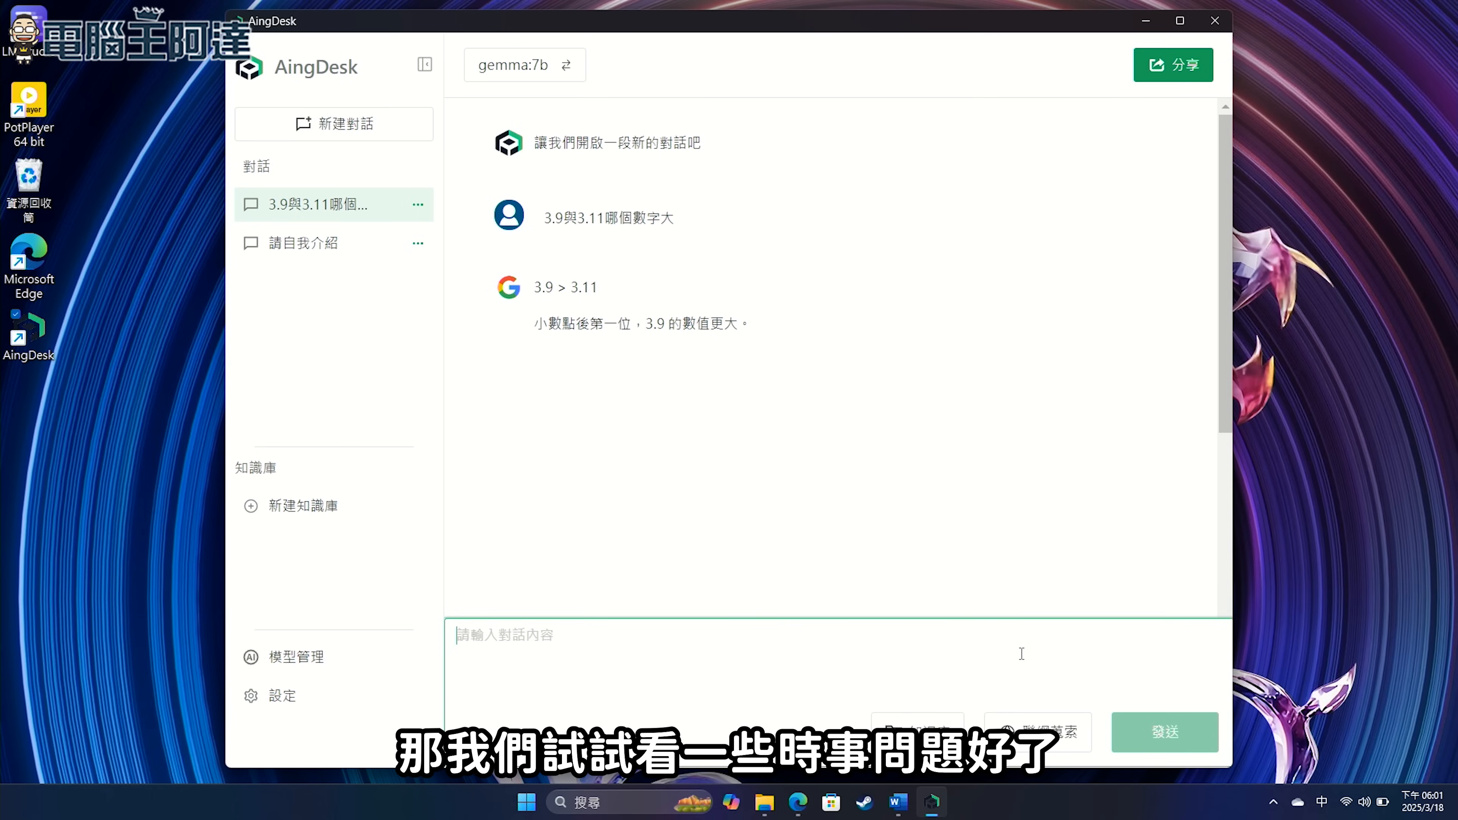
{"action": "type", "text": "特斯拉近期"}
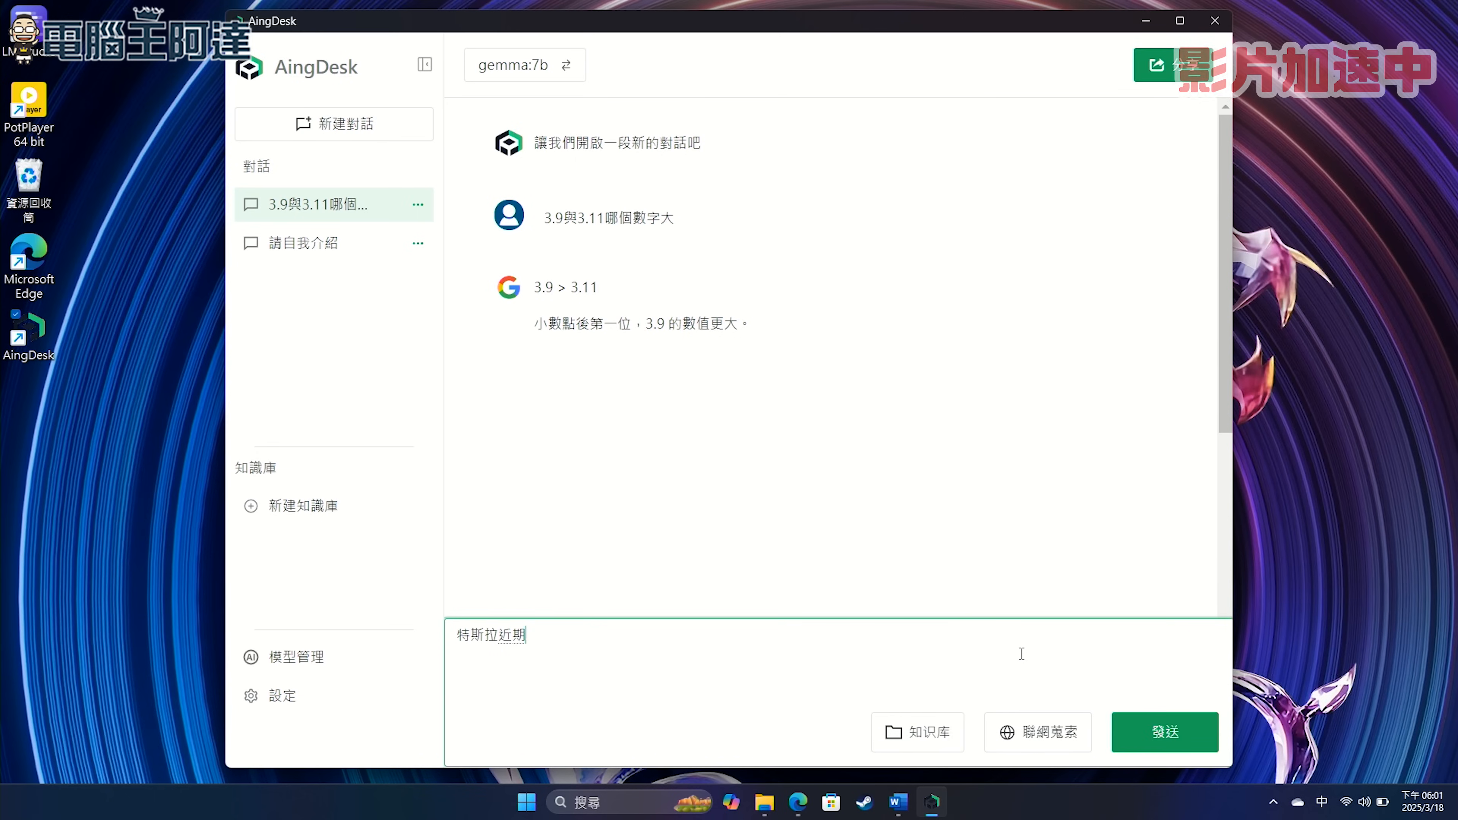
{"action": "type", "text": "股價表現如何"}
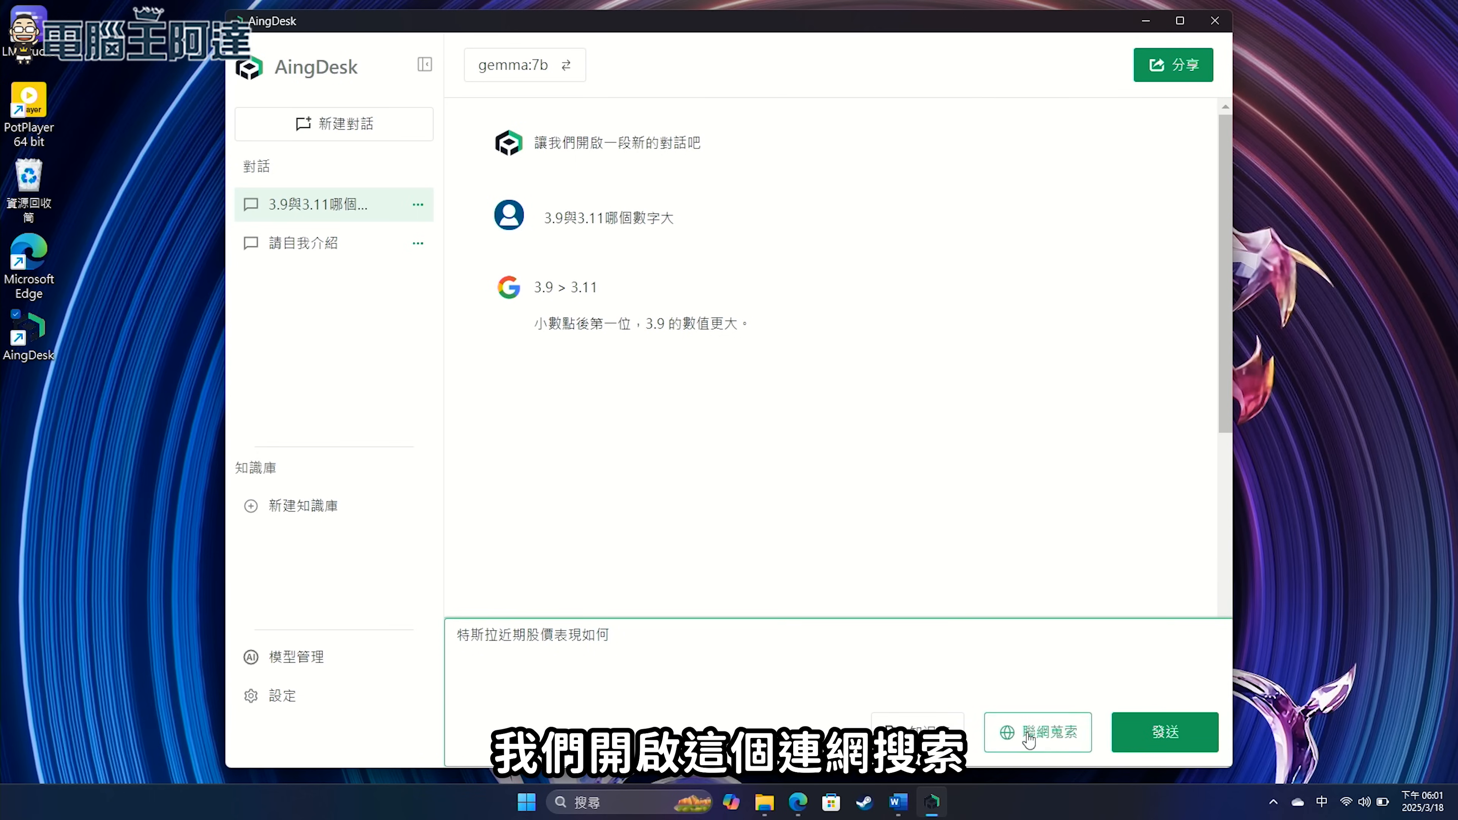
{"action": "left_click", "coordinate": [1027, 736]}
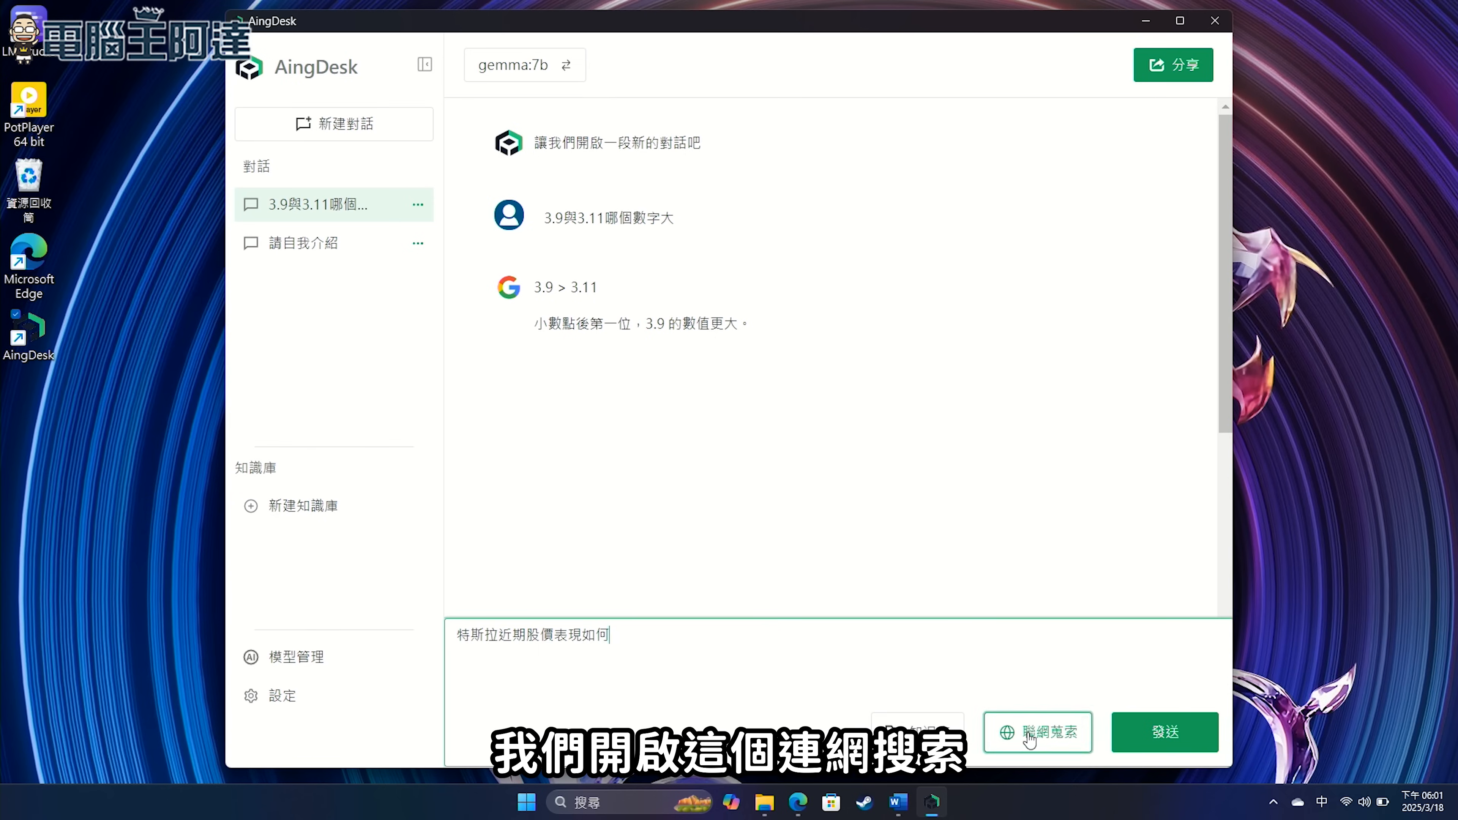
{"action": "left_click", "coordinate": [1165, 731]}
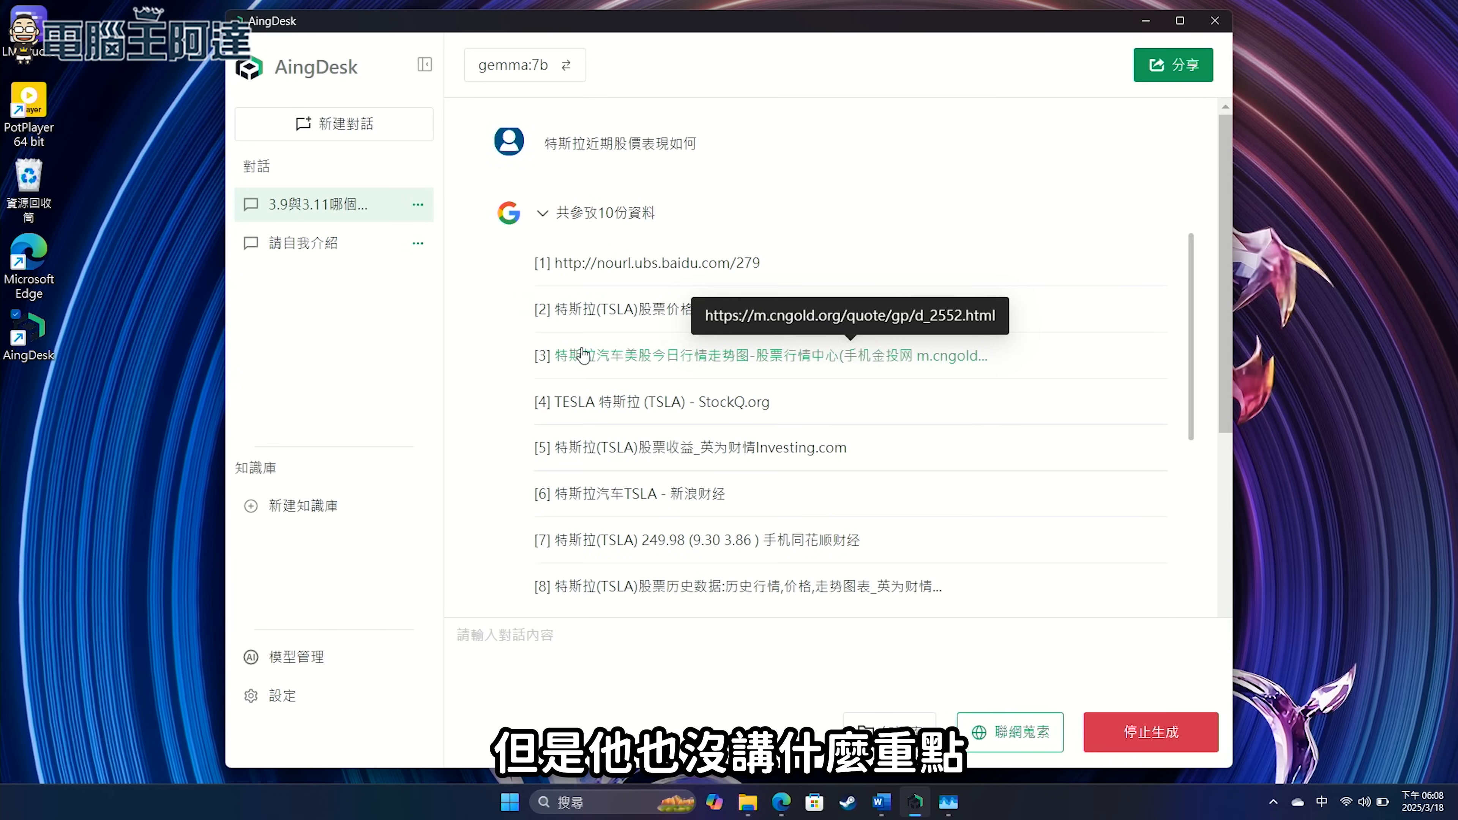
{"action": "scroll", "coordinate": [583, 356], "scroll_direction": "down", "scroll_amount": 3}
{"action": "scroll", "coordinate": [583, 356], "scroll_direction": "up", "scroll_amount": 3}
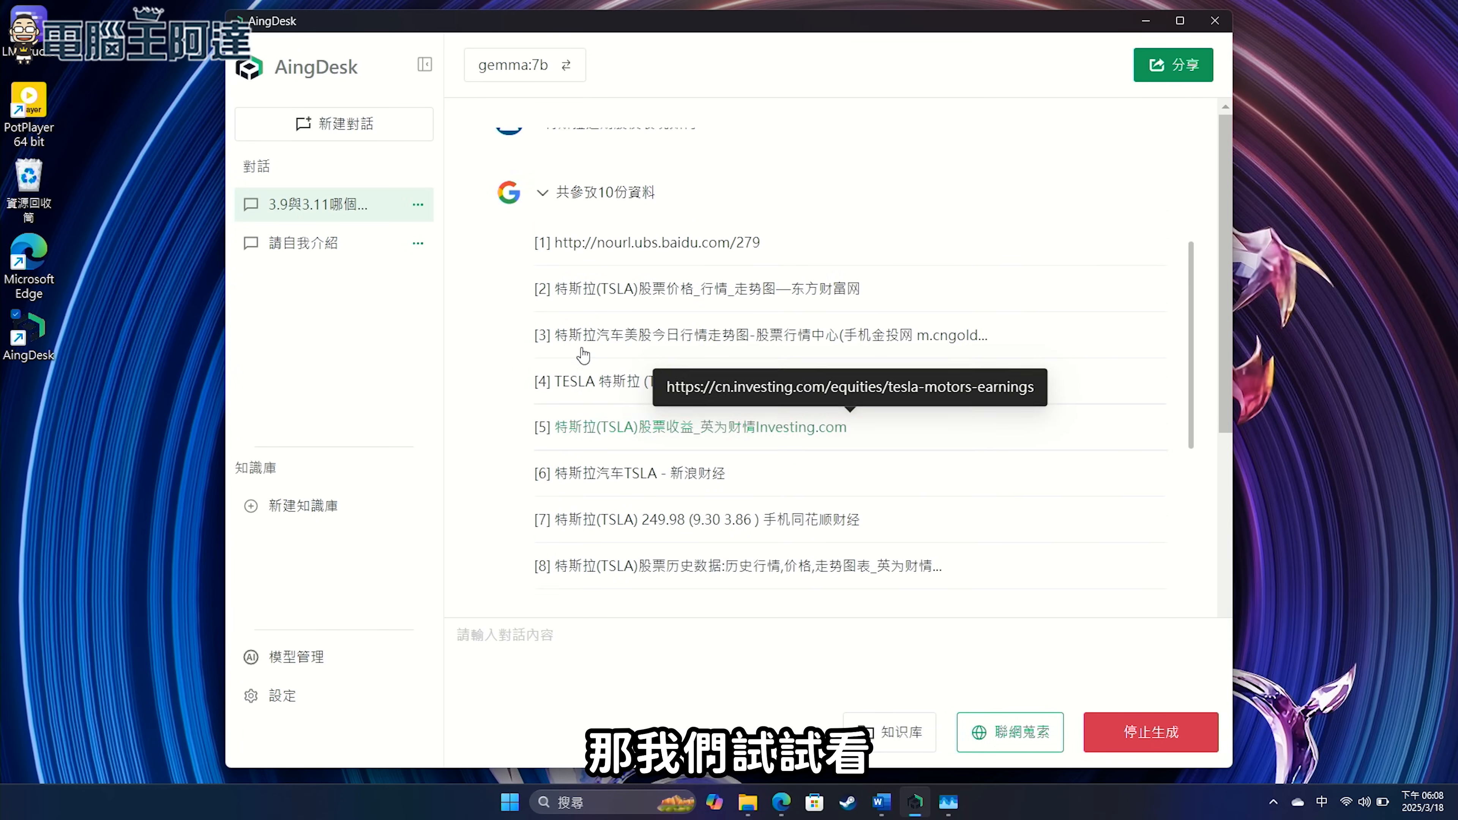
{"action": "scroll", "coordinate": [583, 355], "scroll_direction": "up", "scroll_amount": 1}
{"action": "scroll", "coordinate": [650, 329], "scroll_direction": "down", "scroll_amount": 2}
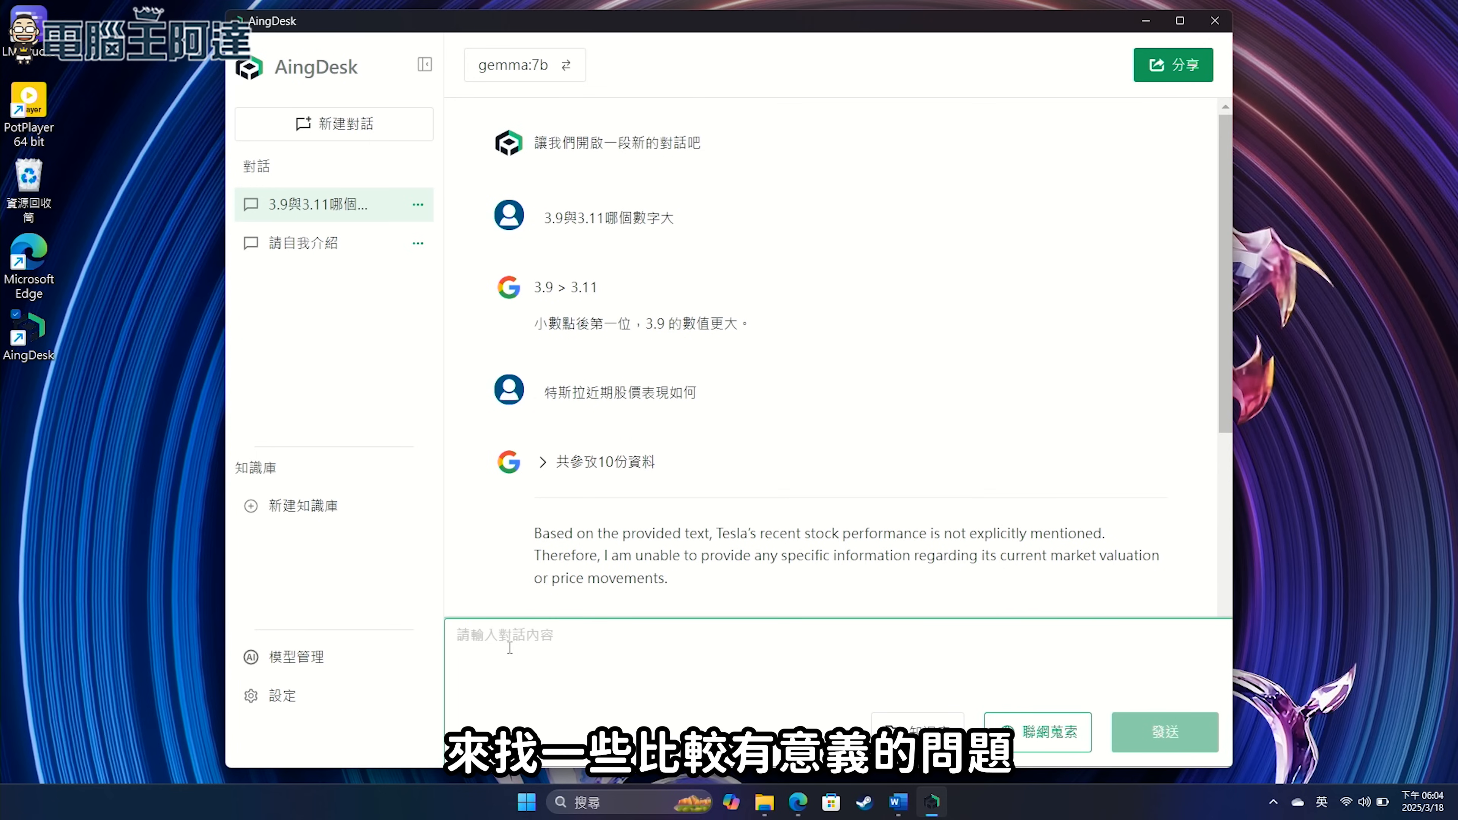
Write a prompt asking the model to search for and compile a named teacher's recent controversies.
{"action": "type", "text": "請搜尋近期ANDY老師的相關爭議並整ㄌ"}
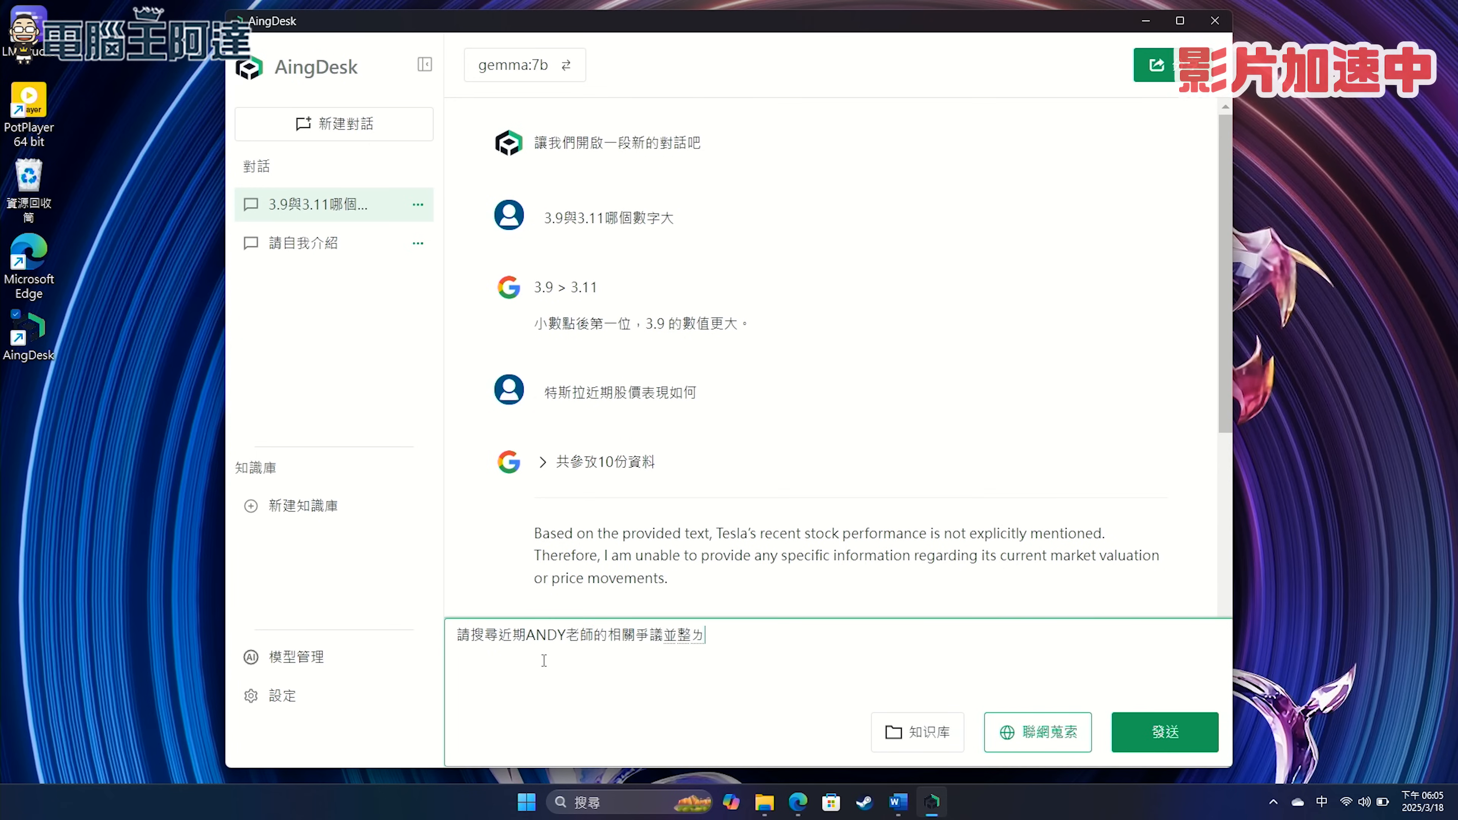